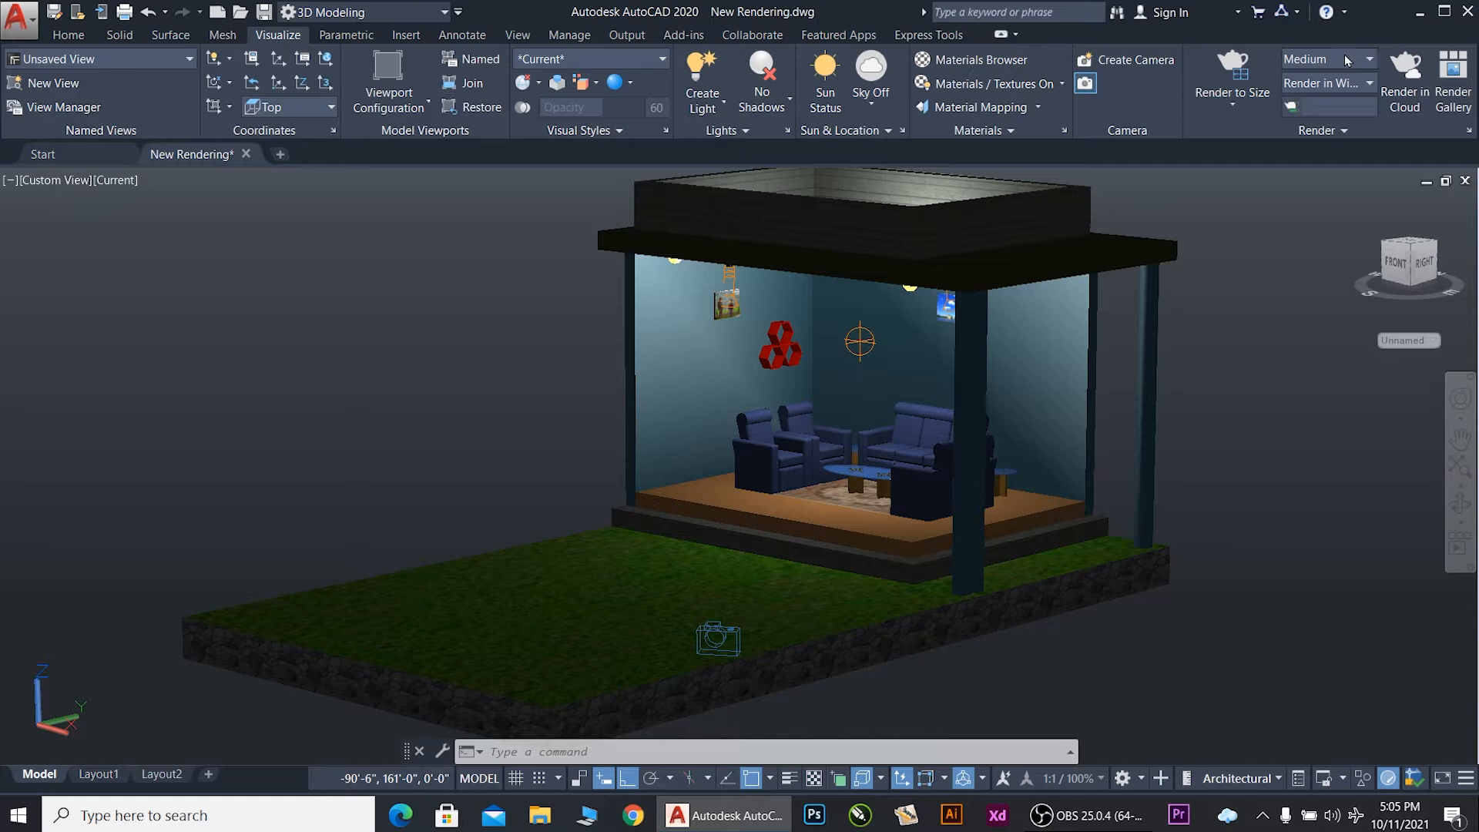
Step: Set the render size to 1024 x 768 px - XGA, render the current view and inspect the lit room
click(1231, 106)
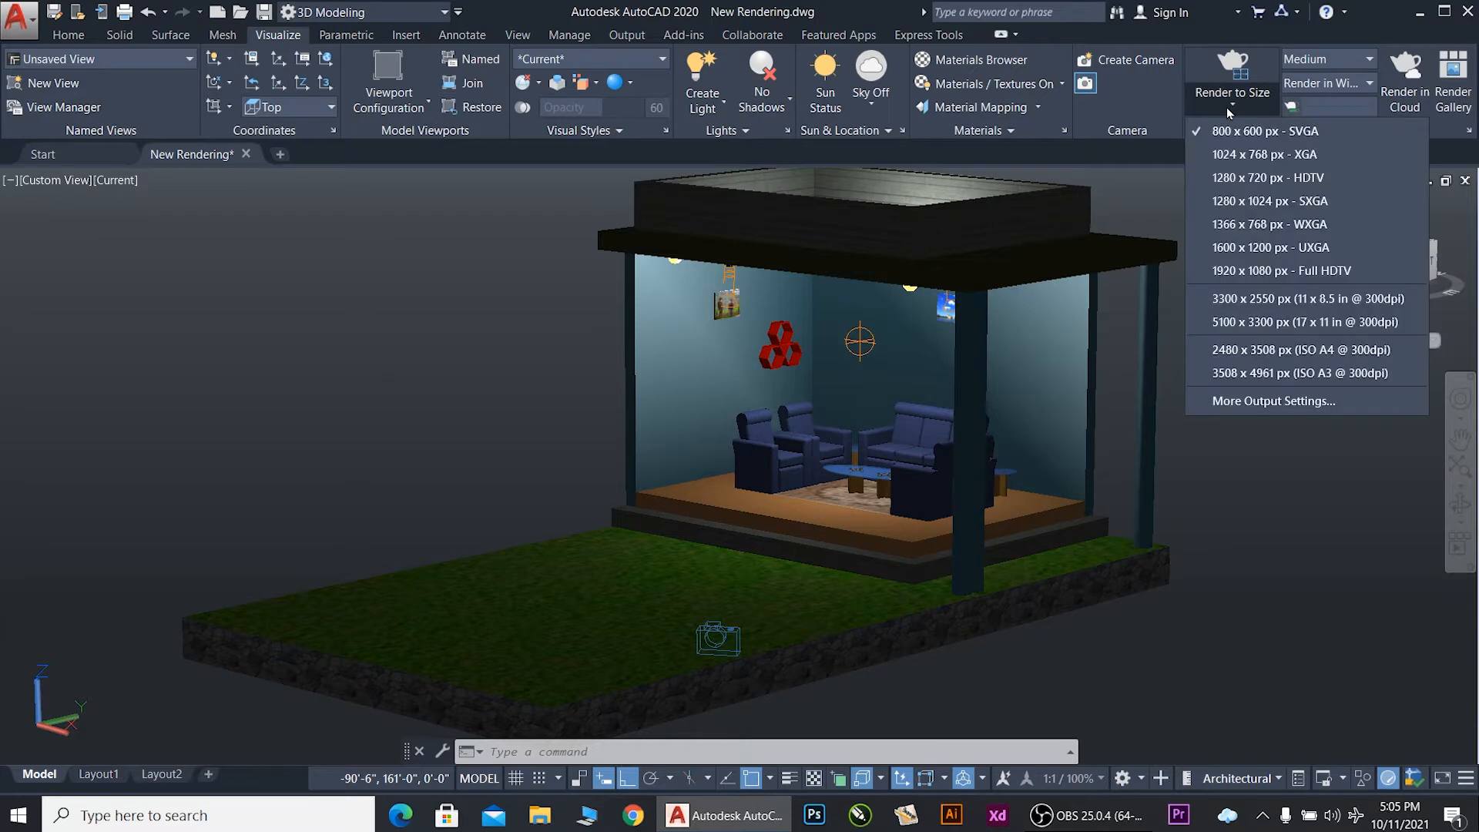
click(1213, 156)
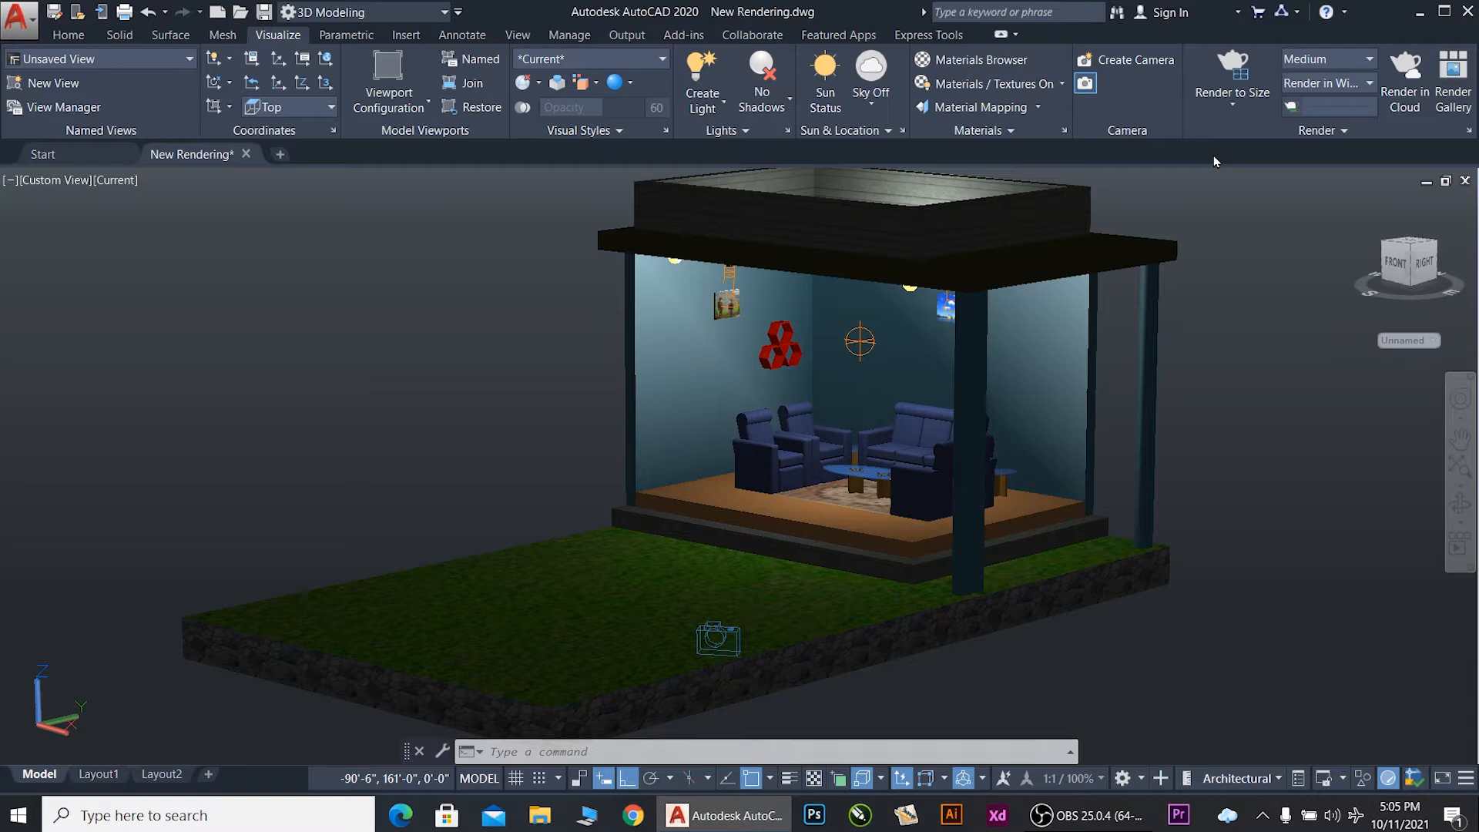
click(1236, 67)
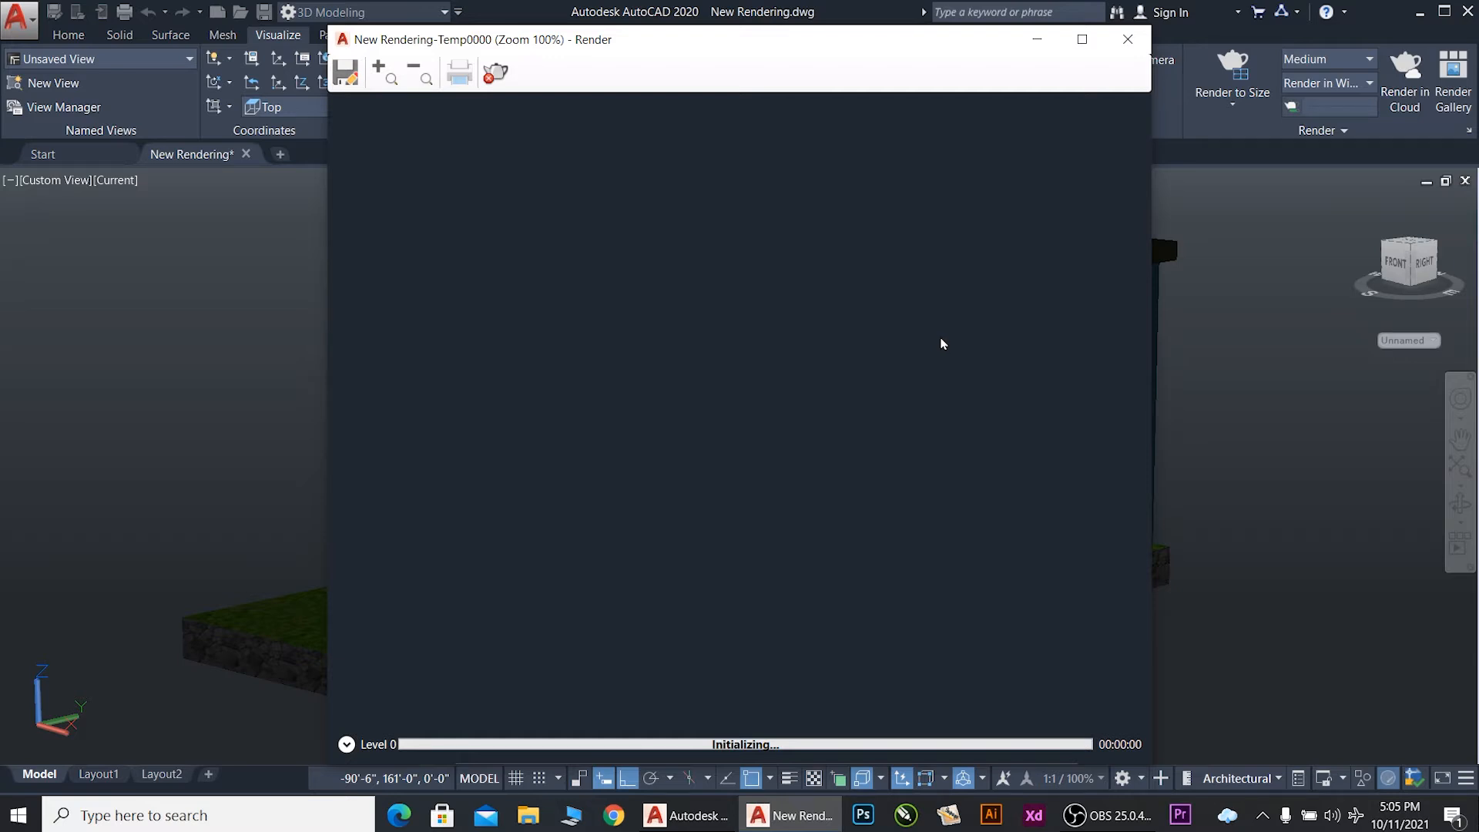
scroll(792, 419, up, 2)
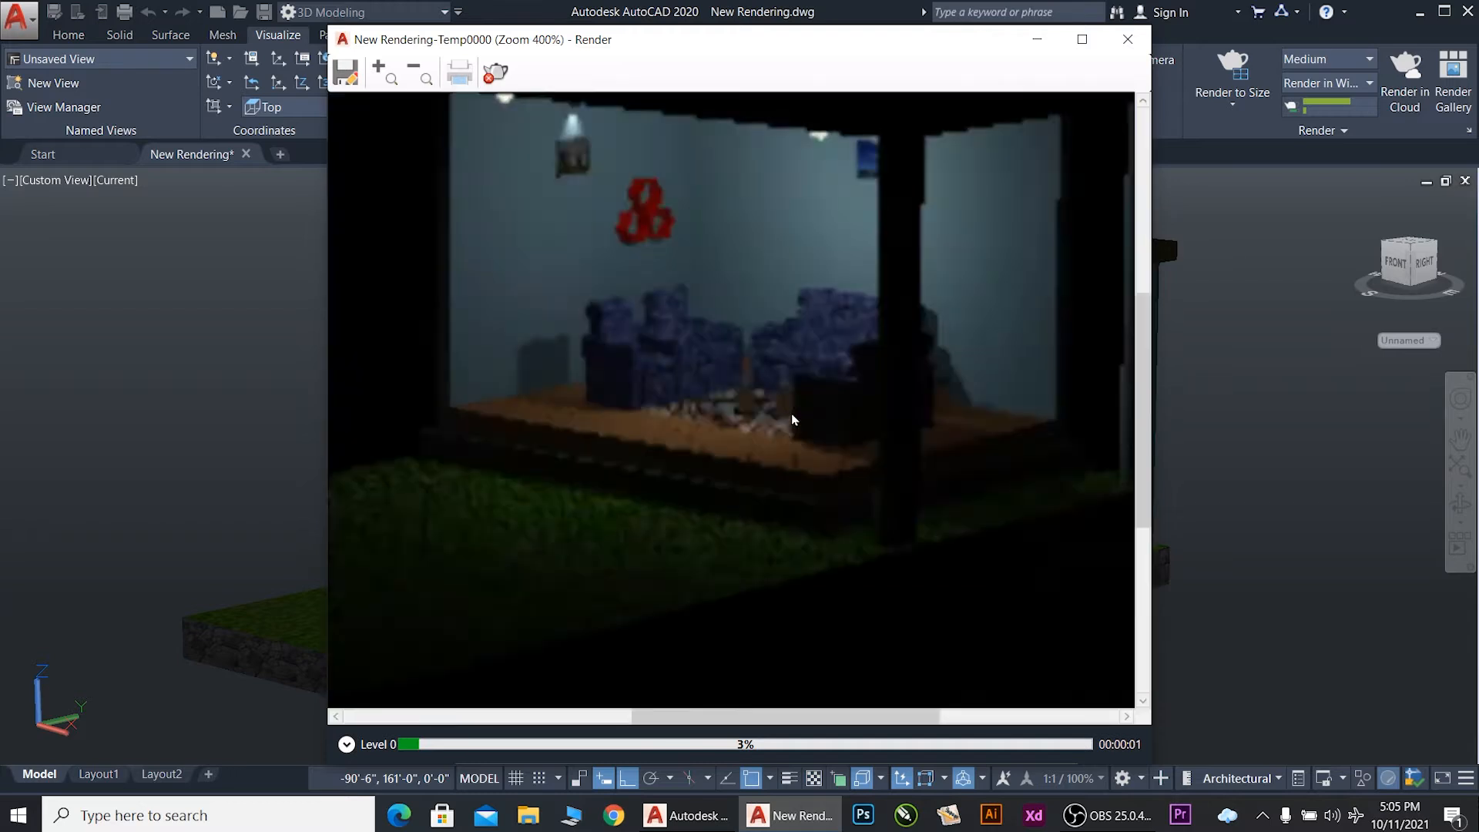
scroll(792, 409, down, 2)
scroll(786, 386, up, 4)
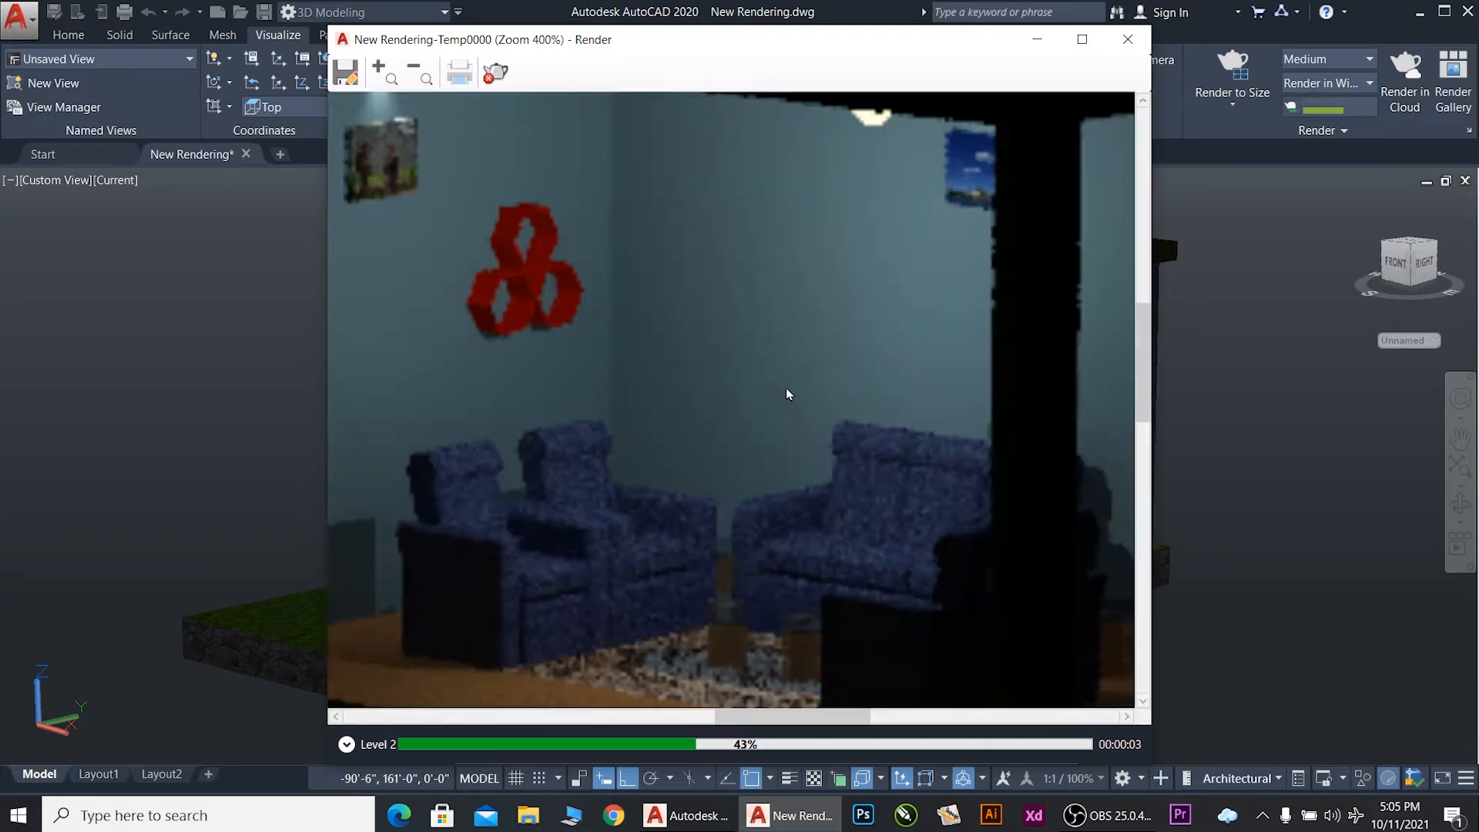
scroll(798, 432, down, 2)
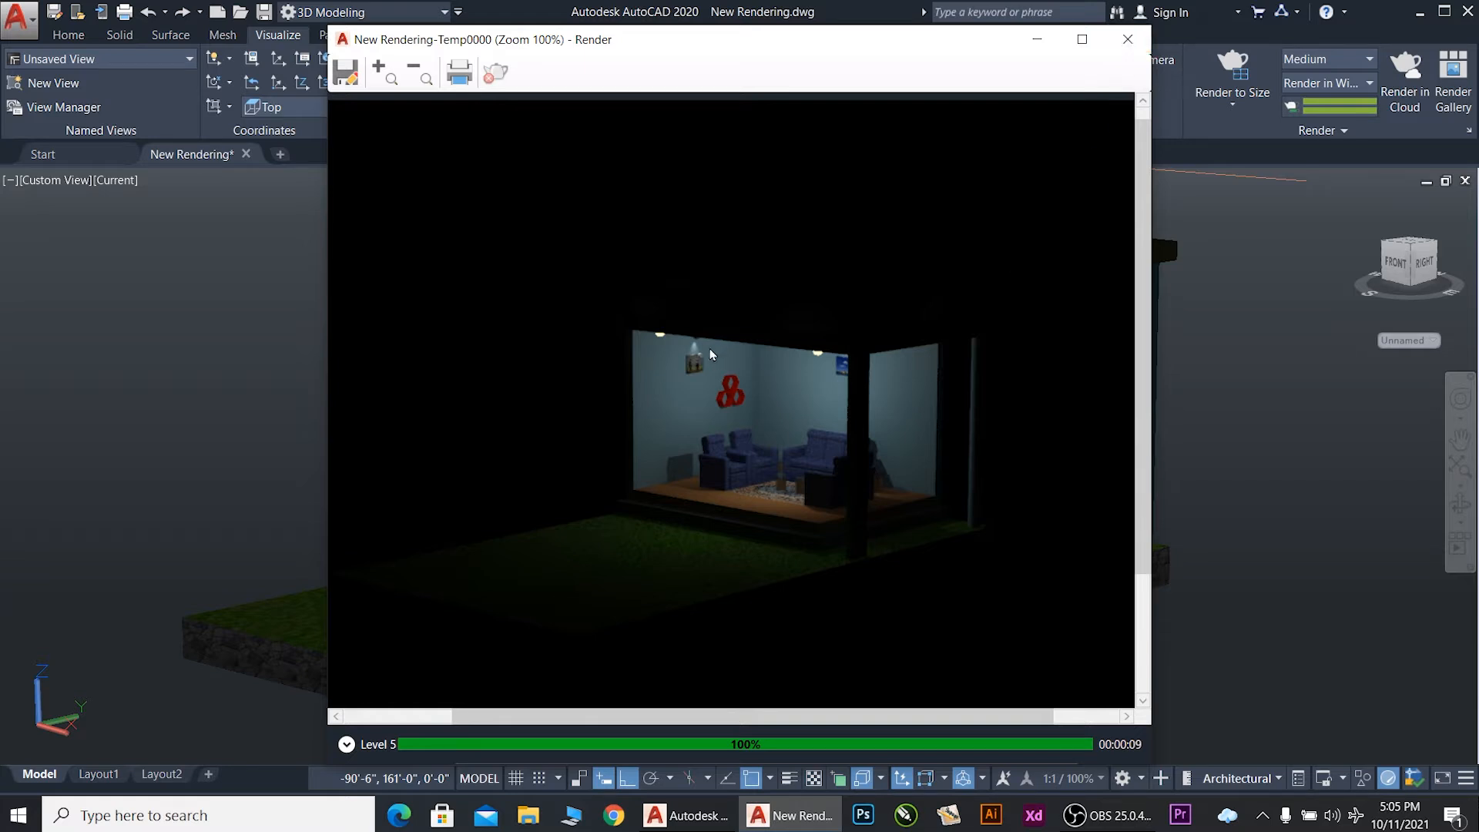
scroll(711, 353, up, 4)
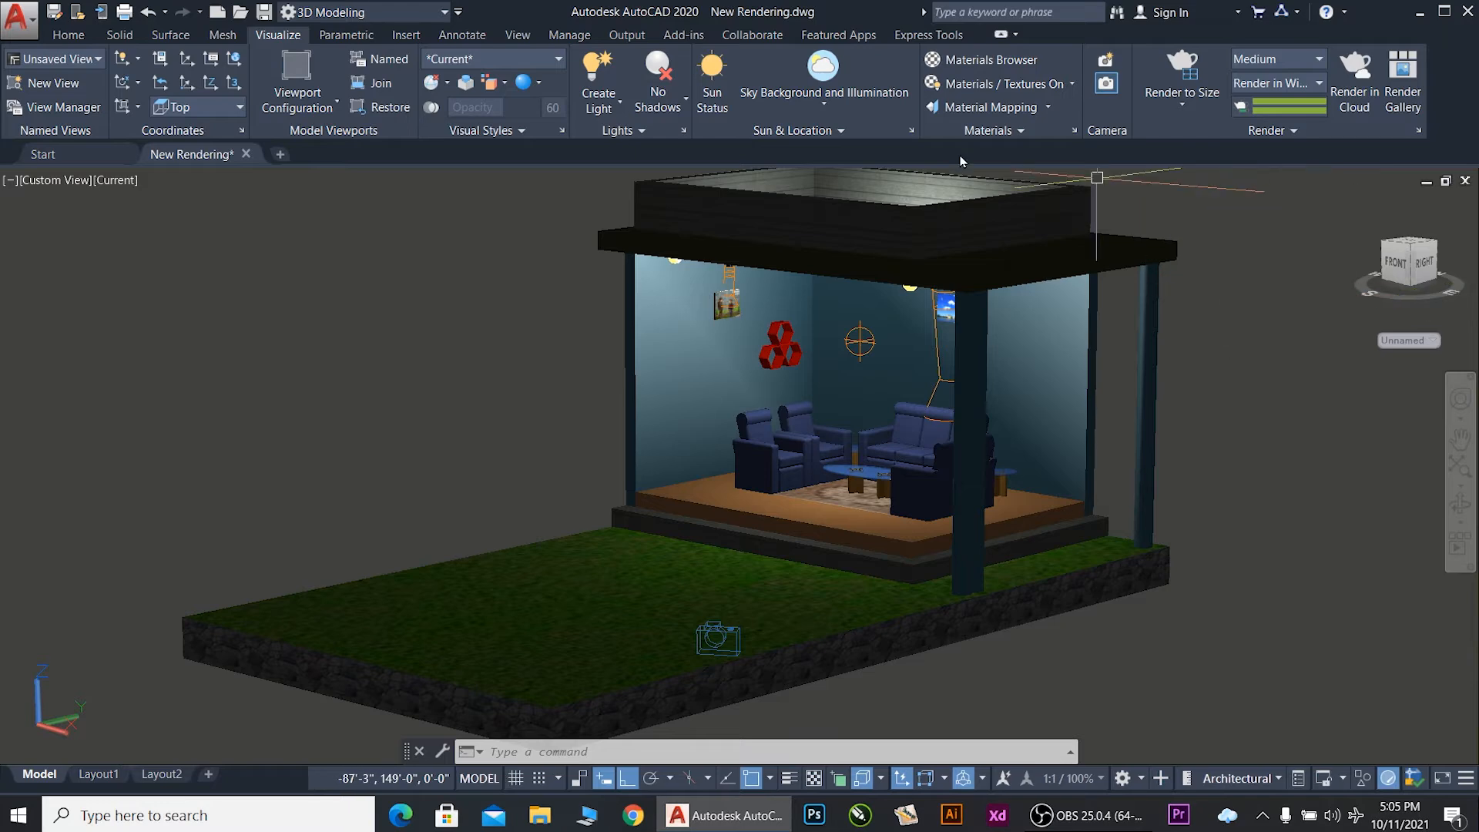
Step: Delete the existing camera at the front of the lawn
scroll(913, 308, down, 3)
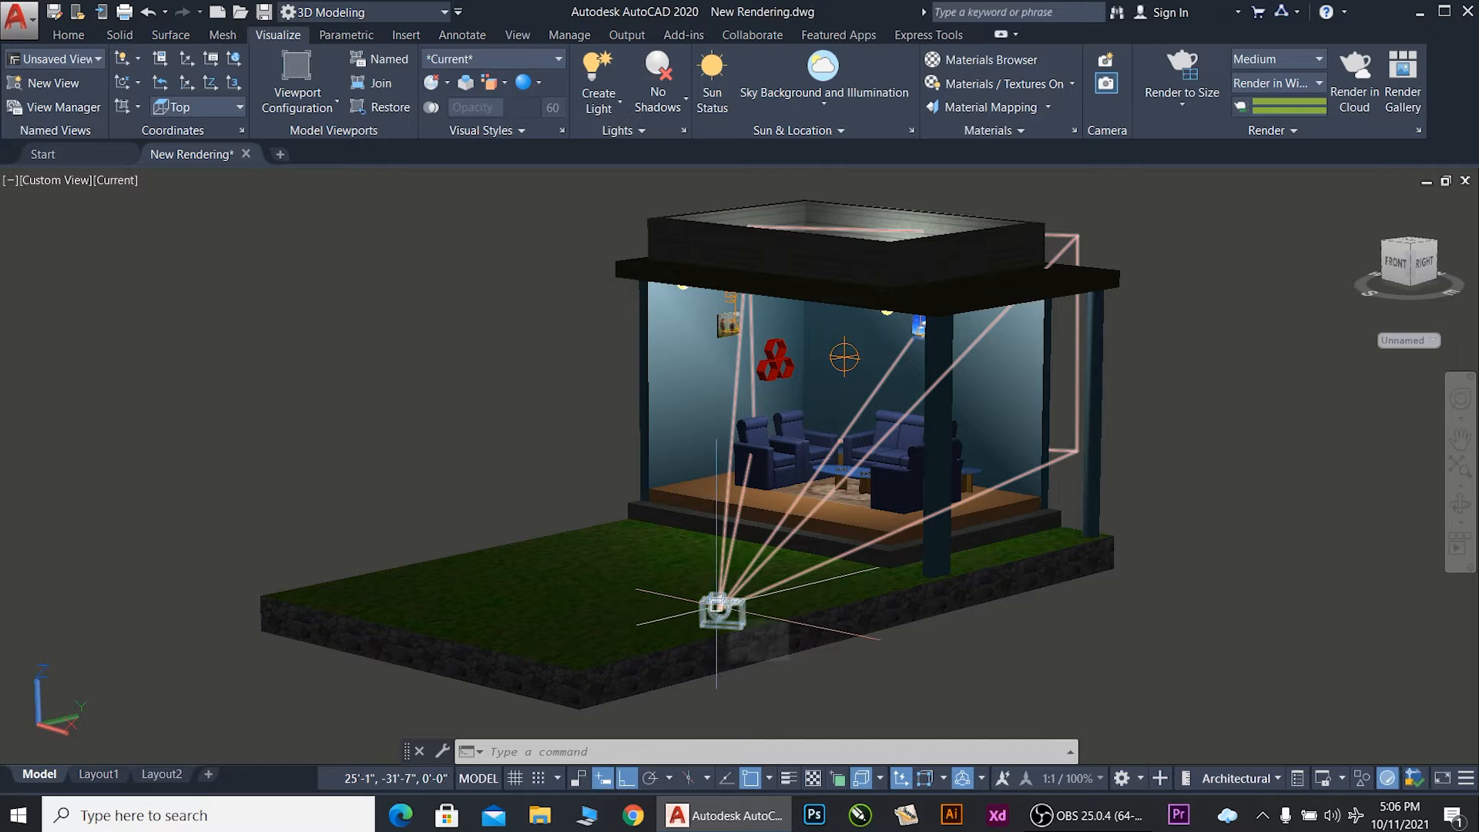
click(716, 606)
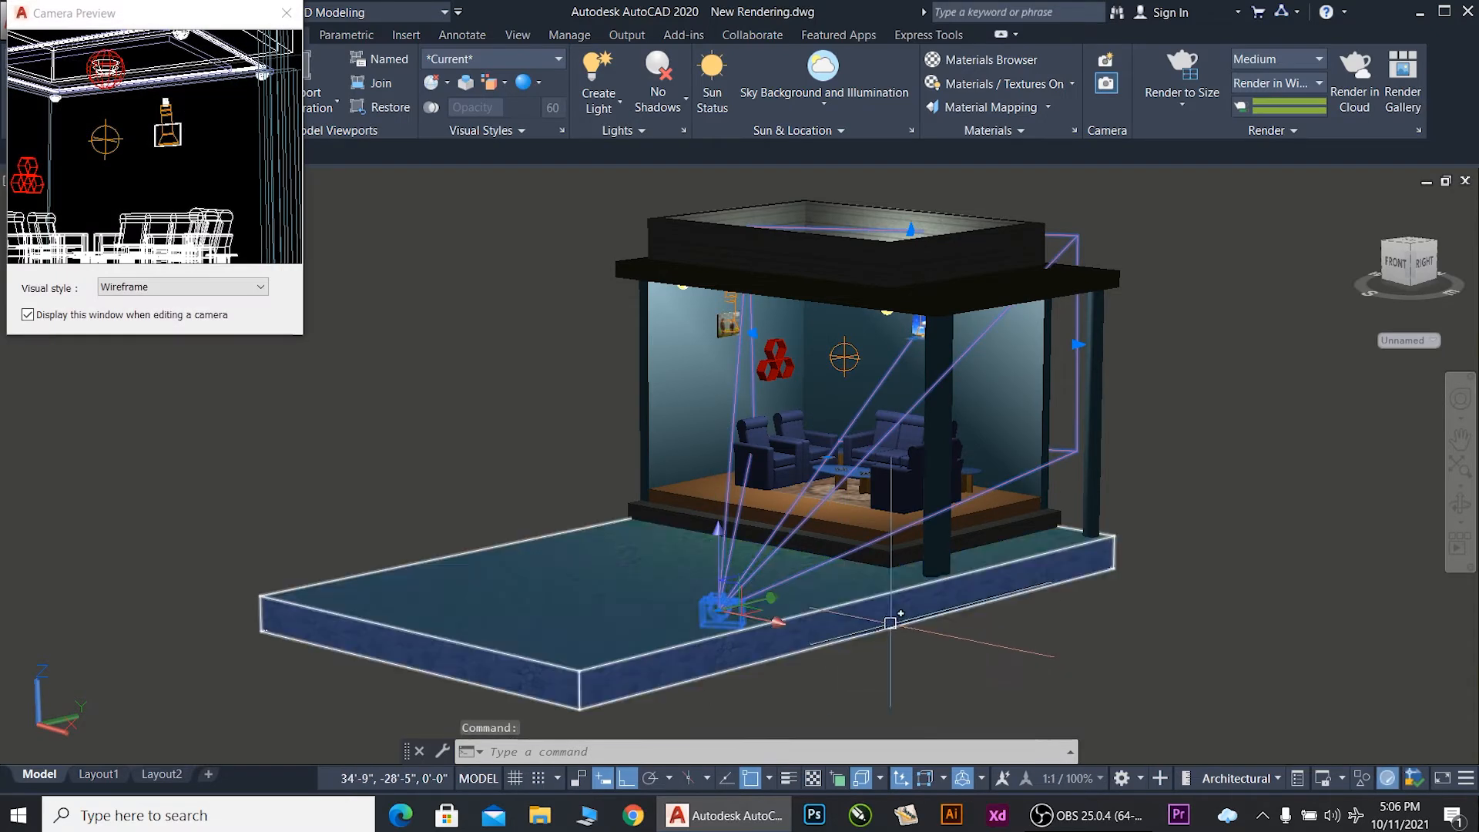
key(Delete)
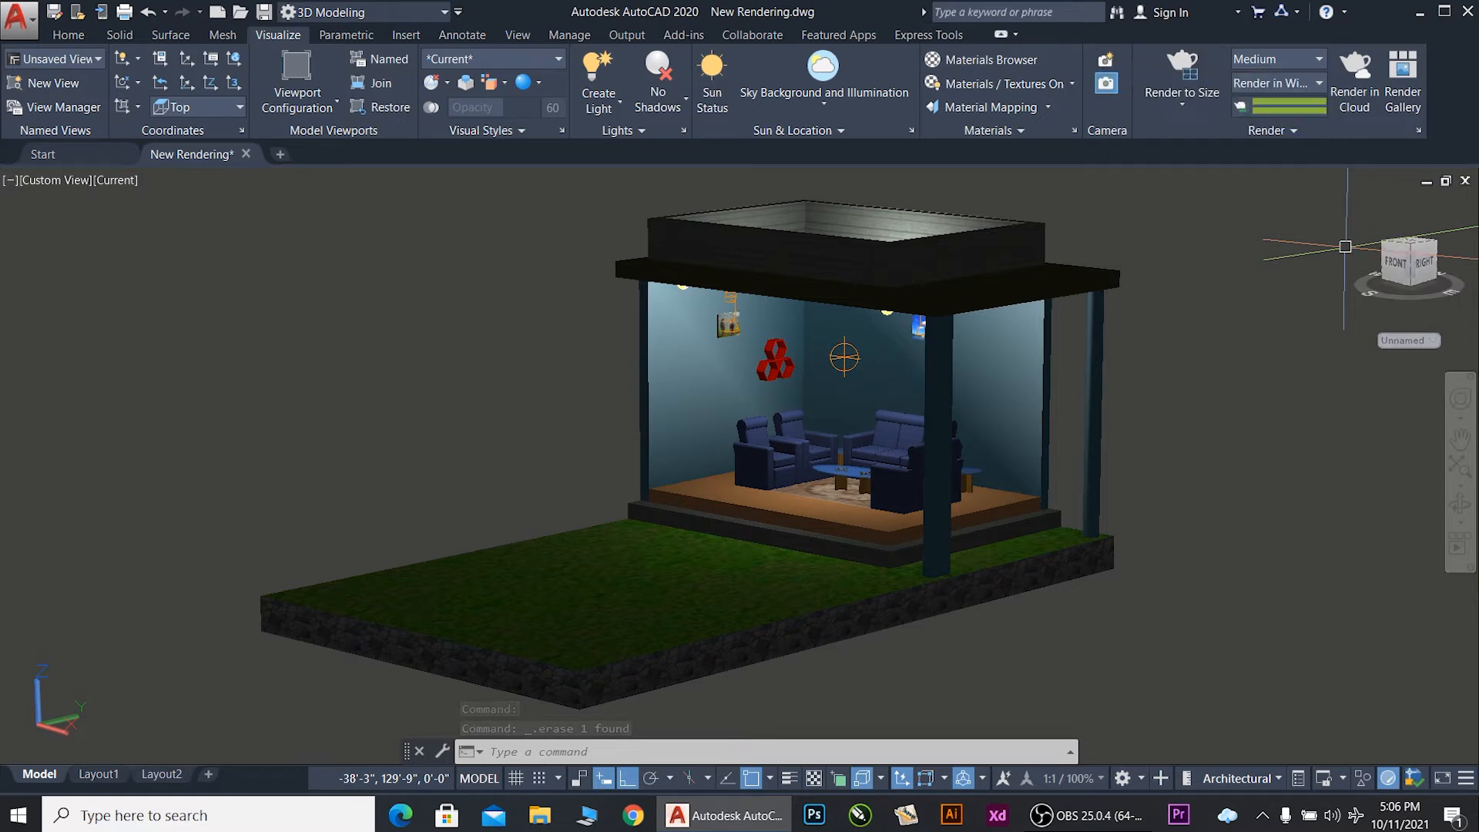
Step: In the Top view, create a camera at the lawn's front-right corner, with its target inside the room
click(58, 183)
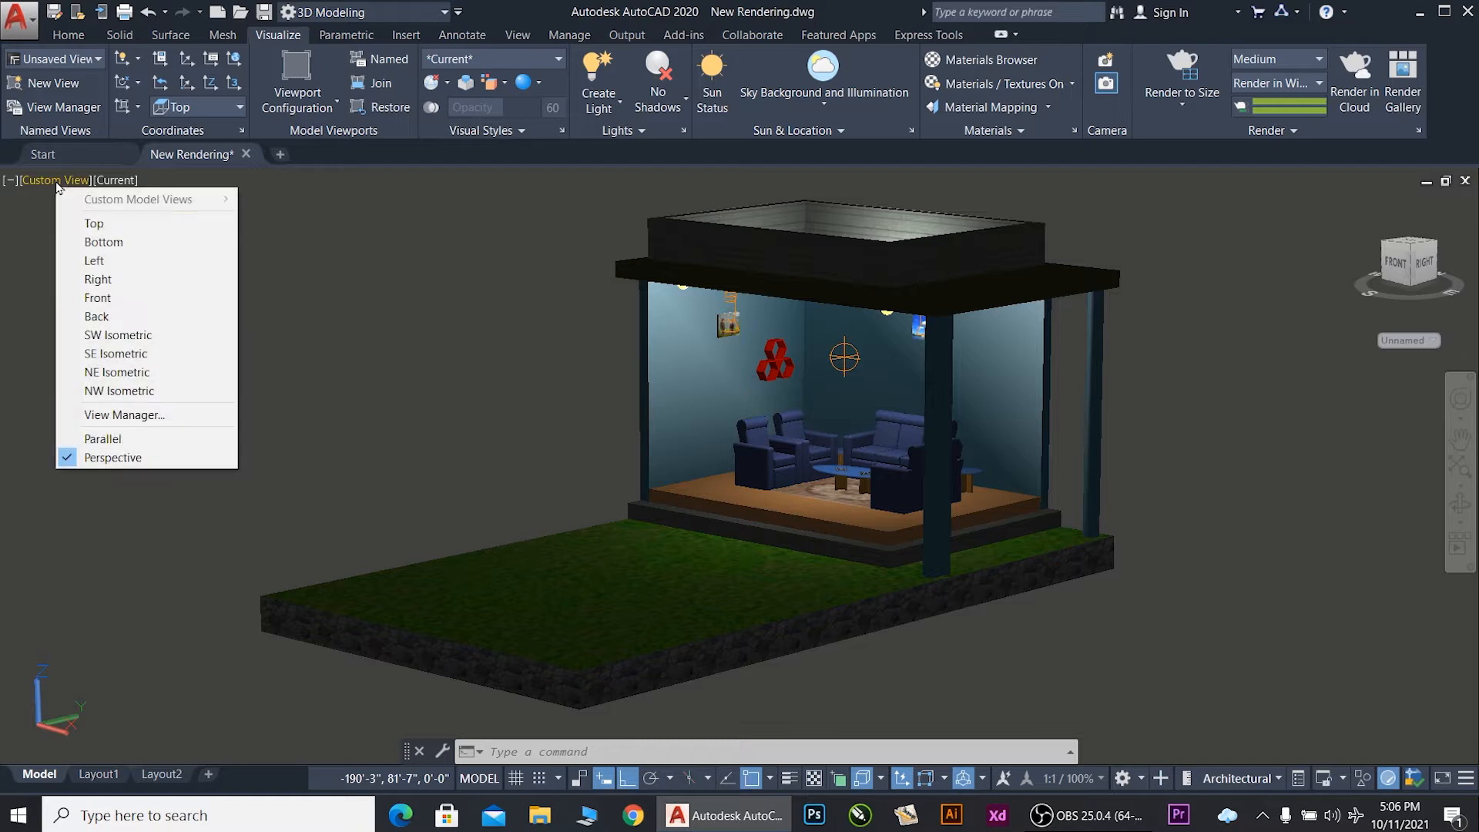
click(112, 223)
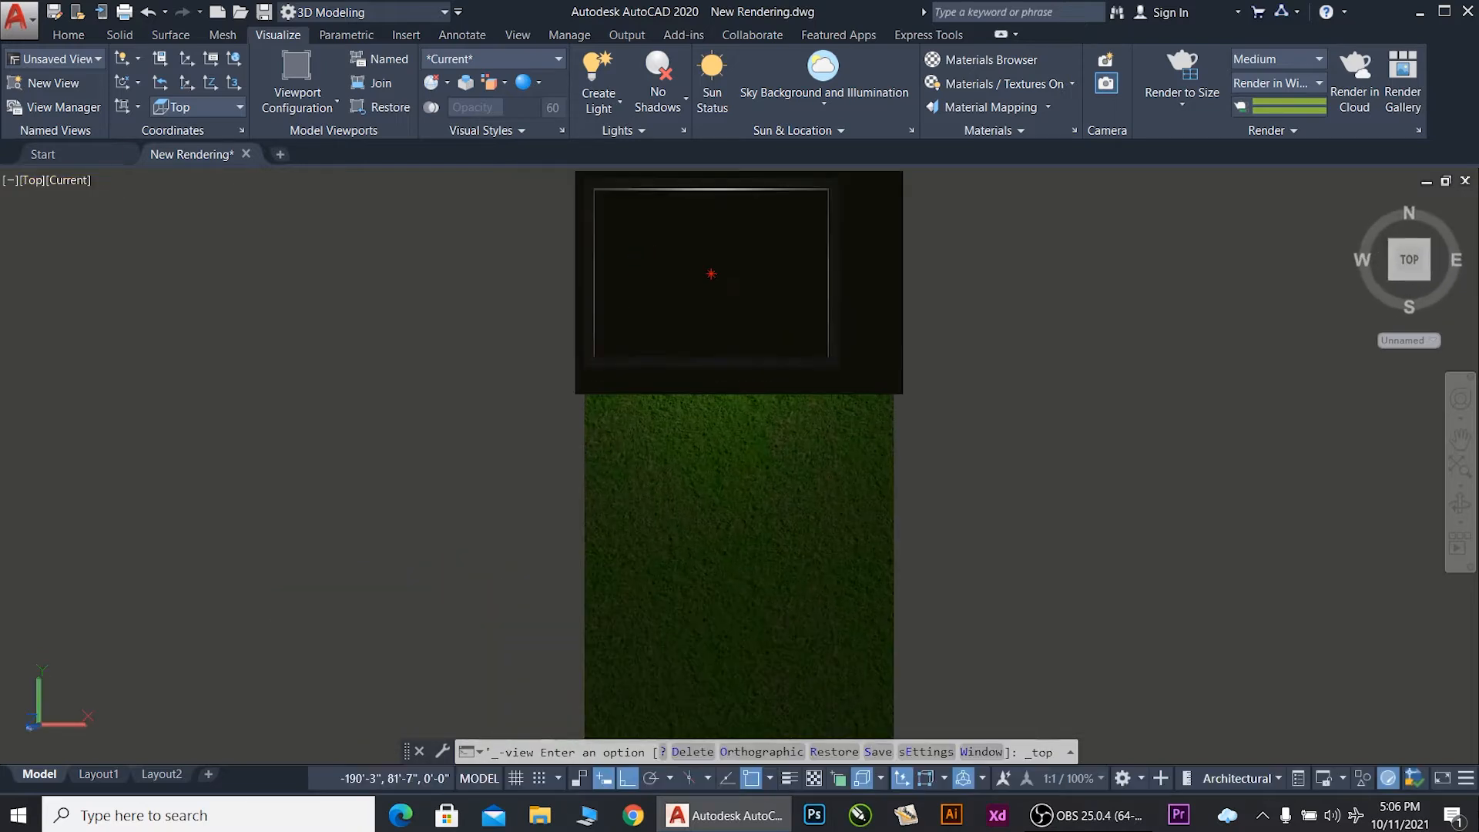
click(1107, 61)
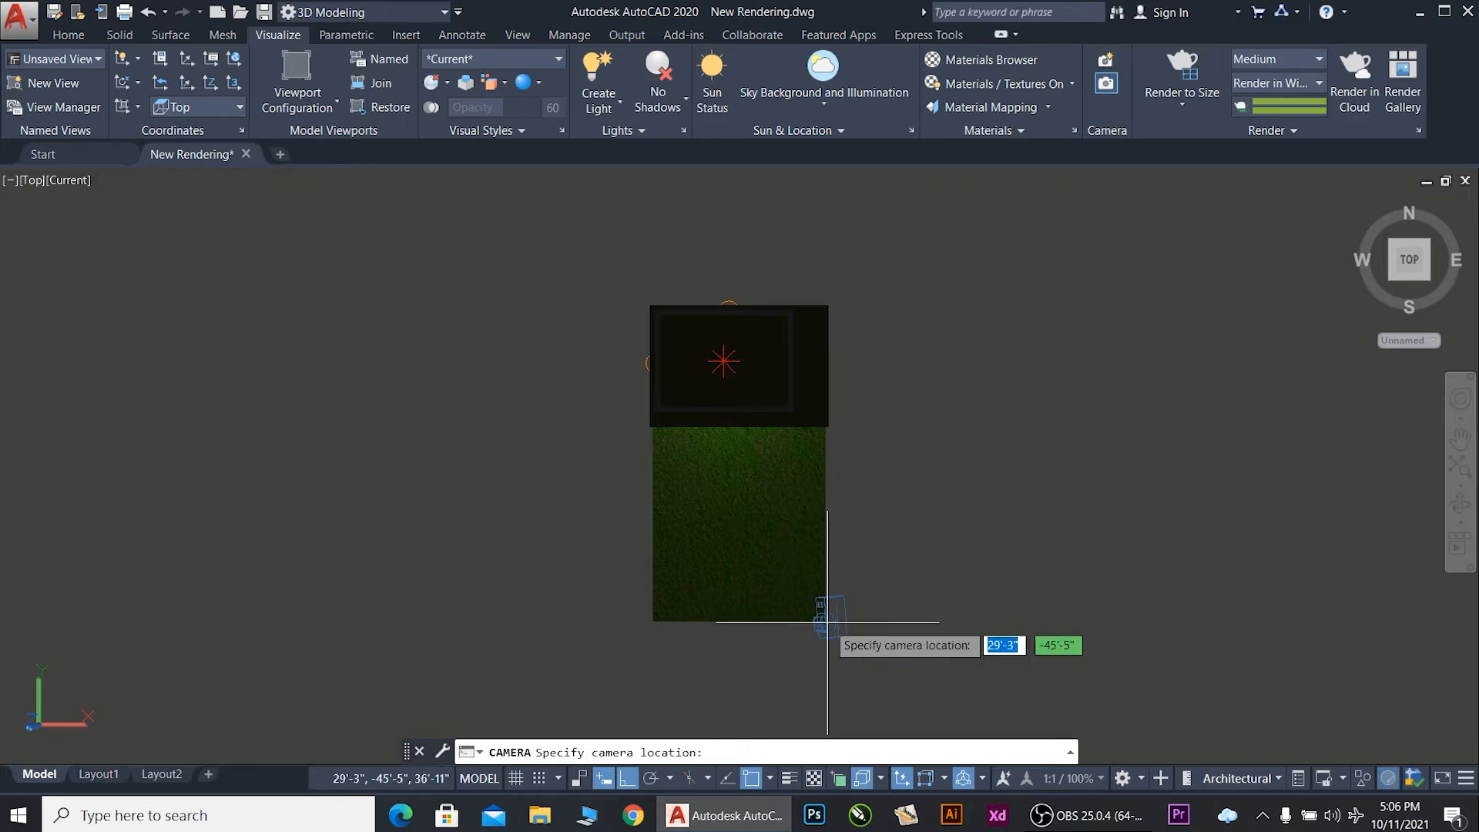
click(825, 616)
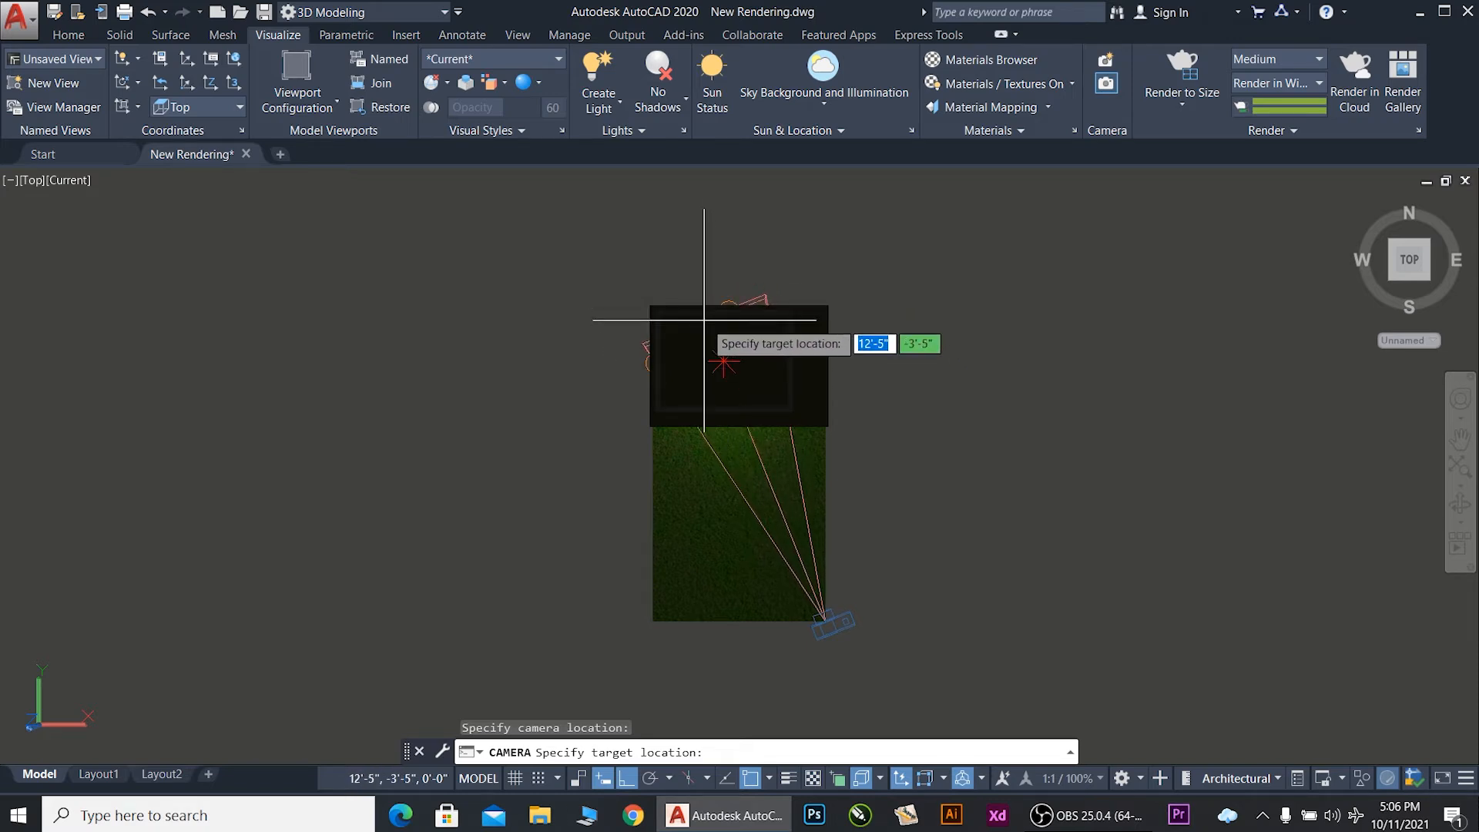
click(705, 319)
click(743, 532)
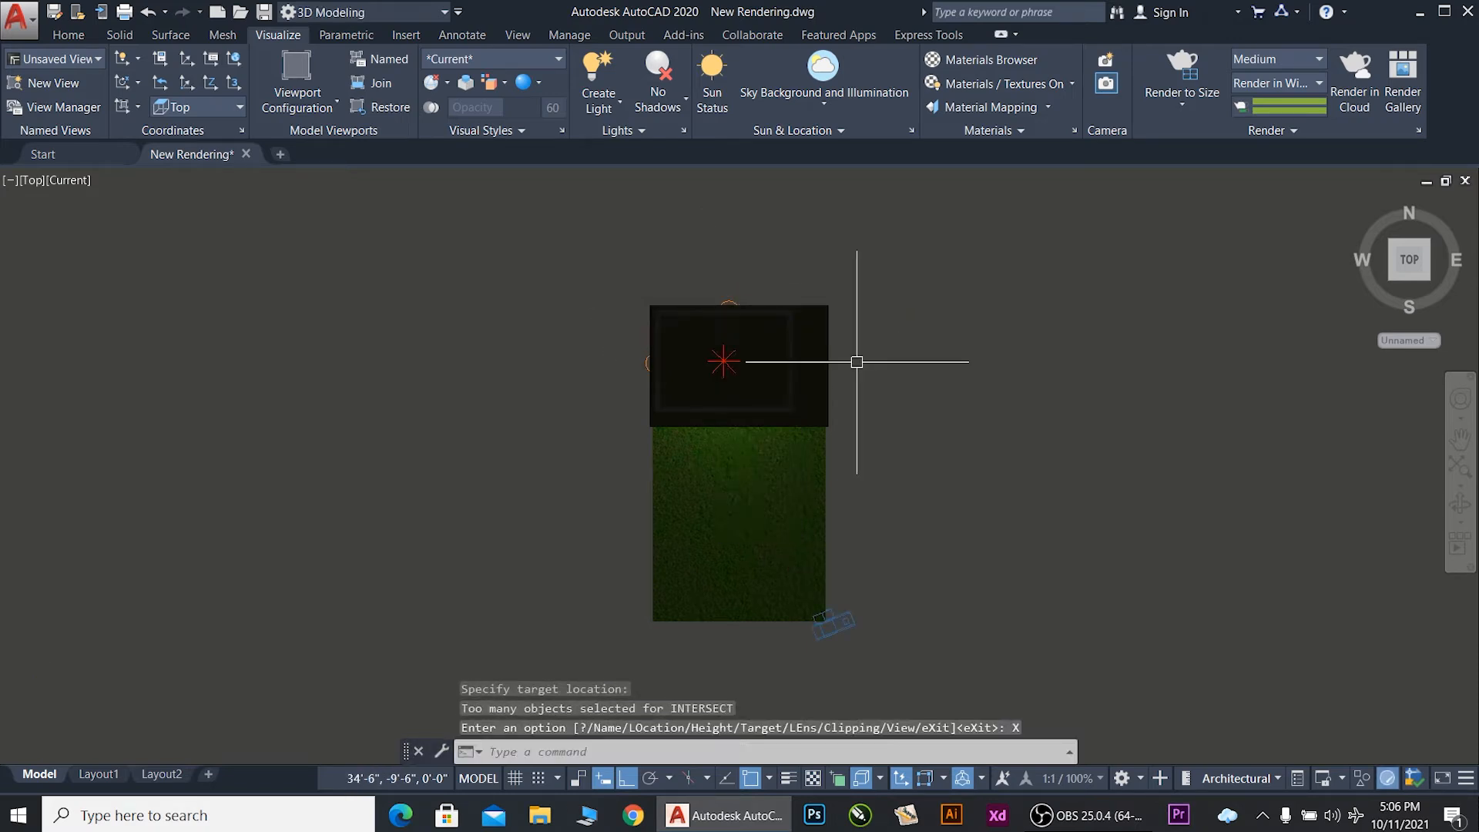
Step: Switch to the Camera1 view and orbit it slightly upward to look down on the lawn and room floor
click(32, 180)
mouse_move(91, 202)
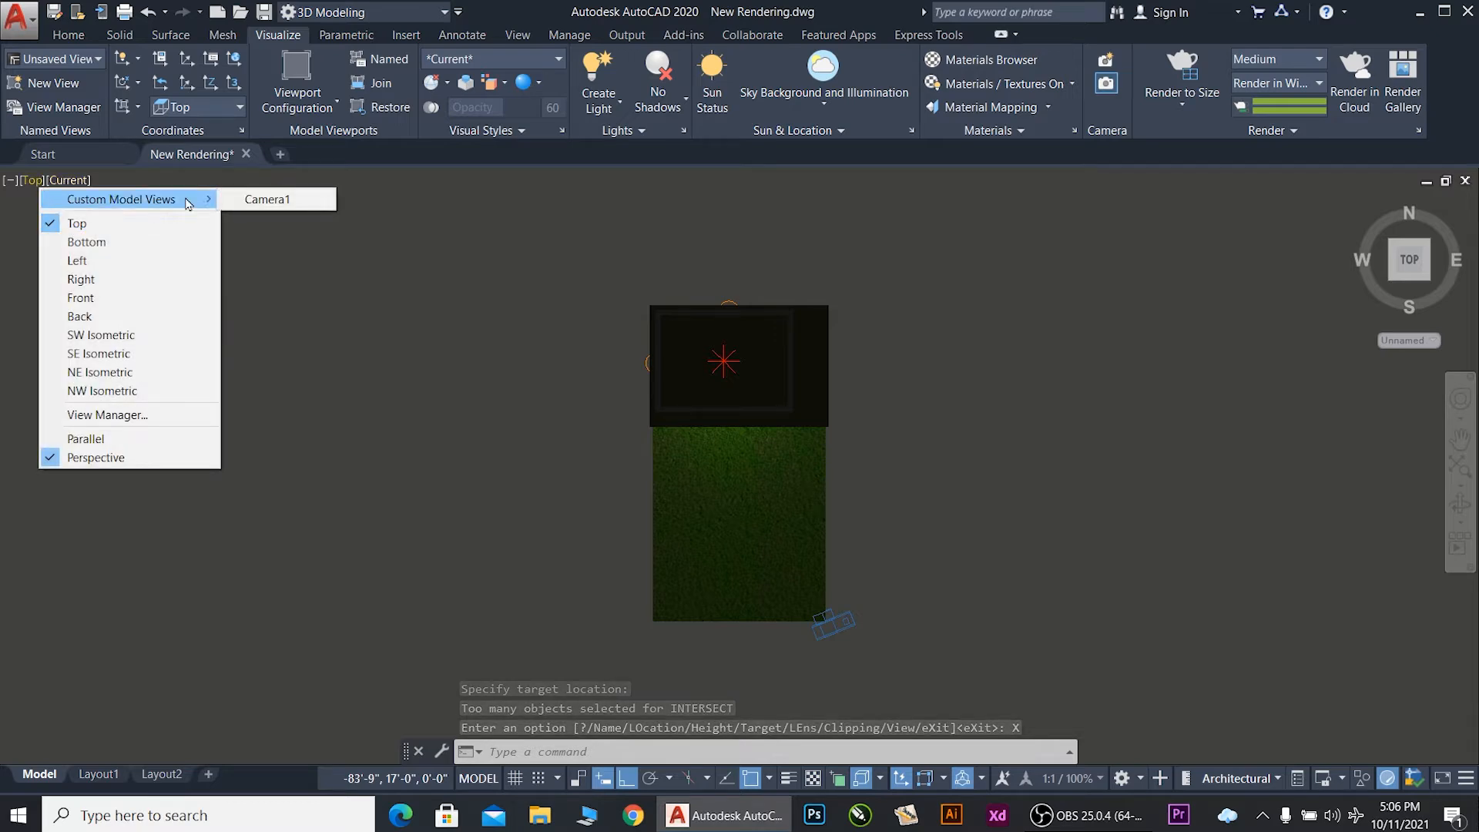
click(291, 200)
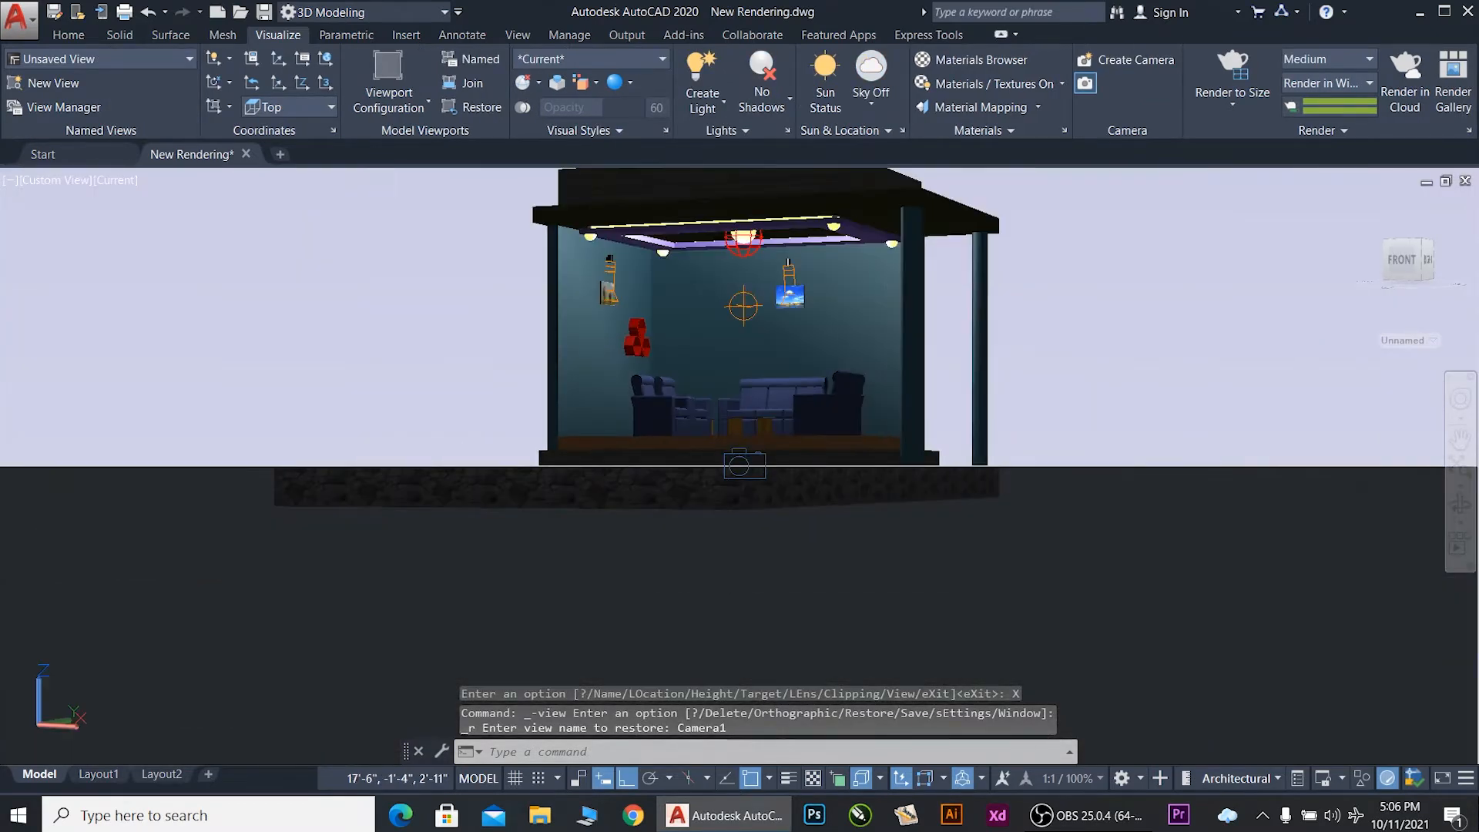
click(1461, 499)
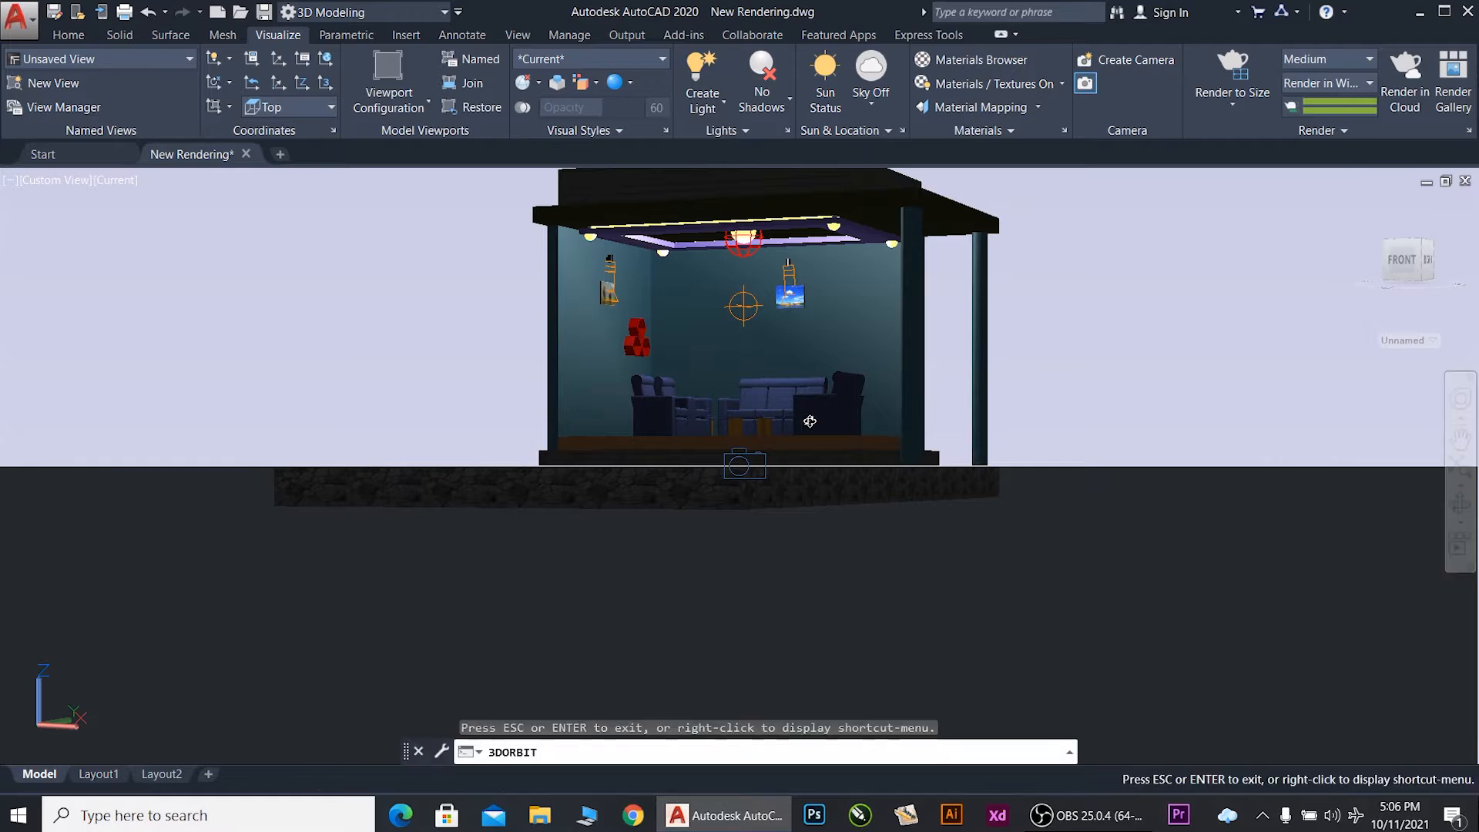
drag(806, 419, 812, 433)
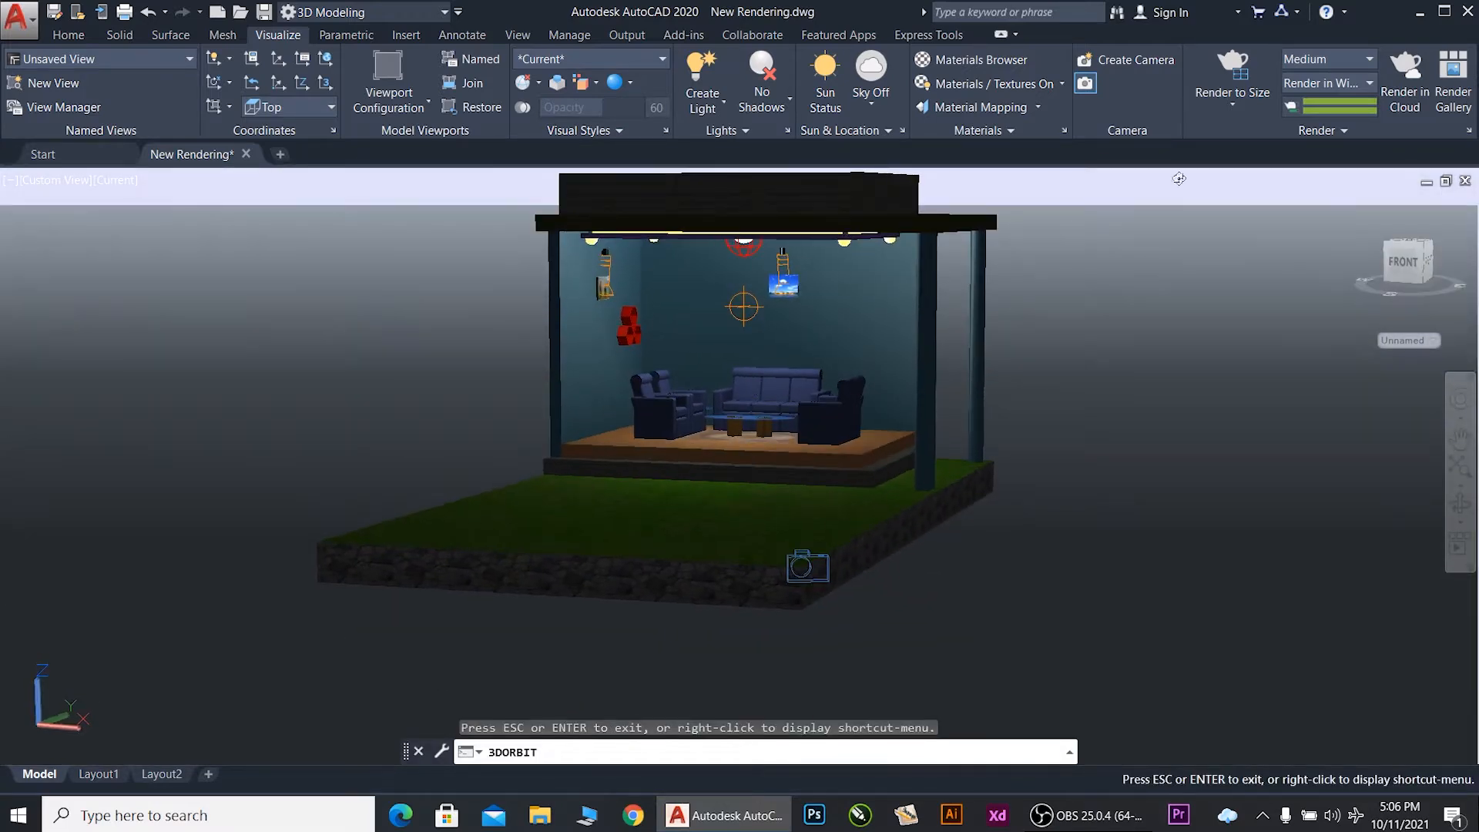
key(Escape)
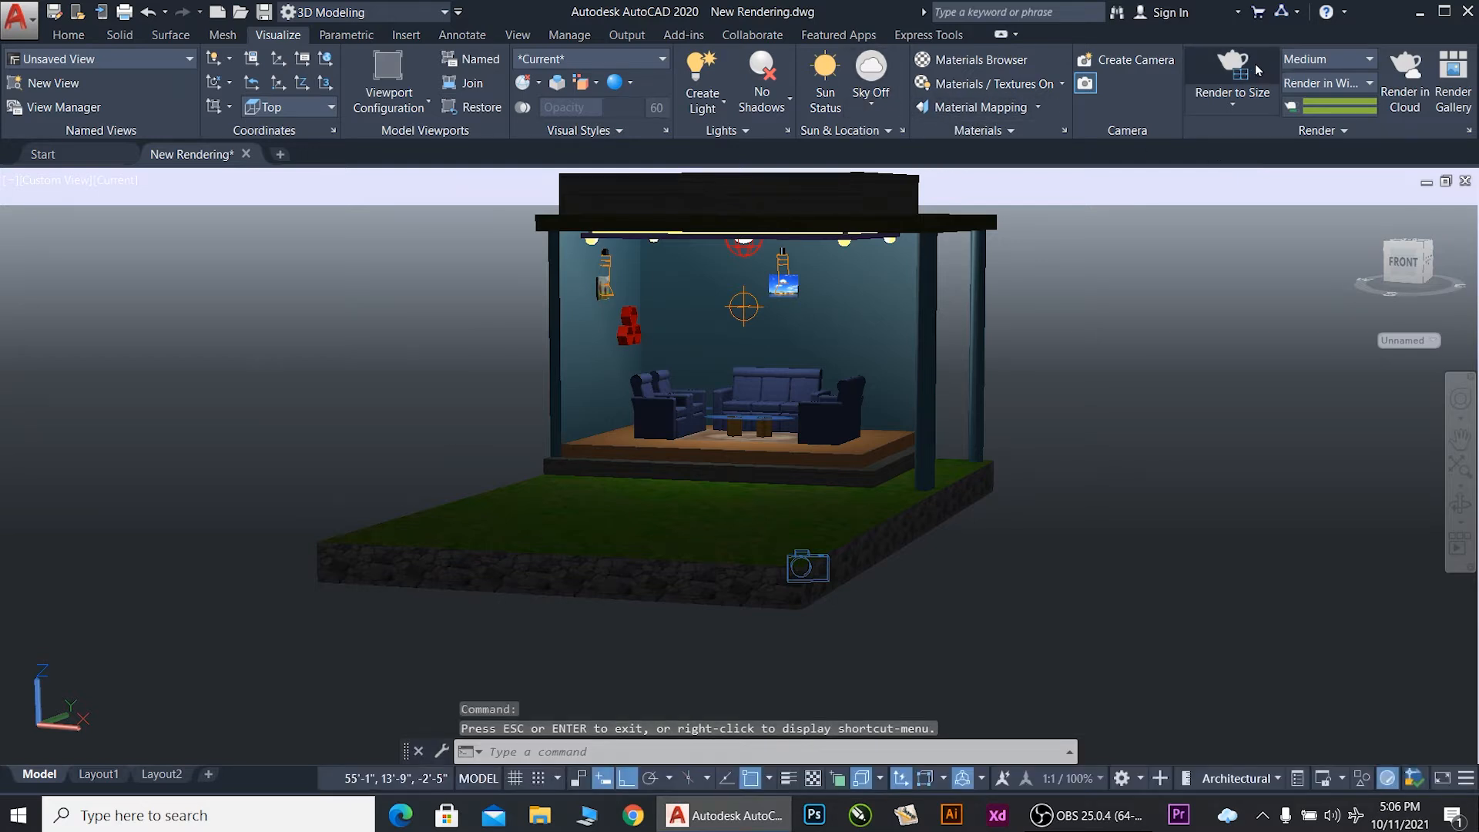
Step: Render the adjusted camera view, examine the ceiling lights, wall pictures and furniture up close, and close the render window
click(1235, 66)
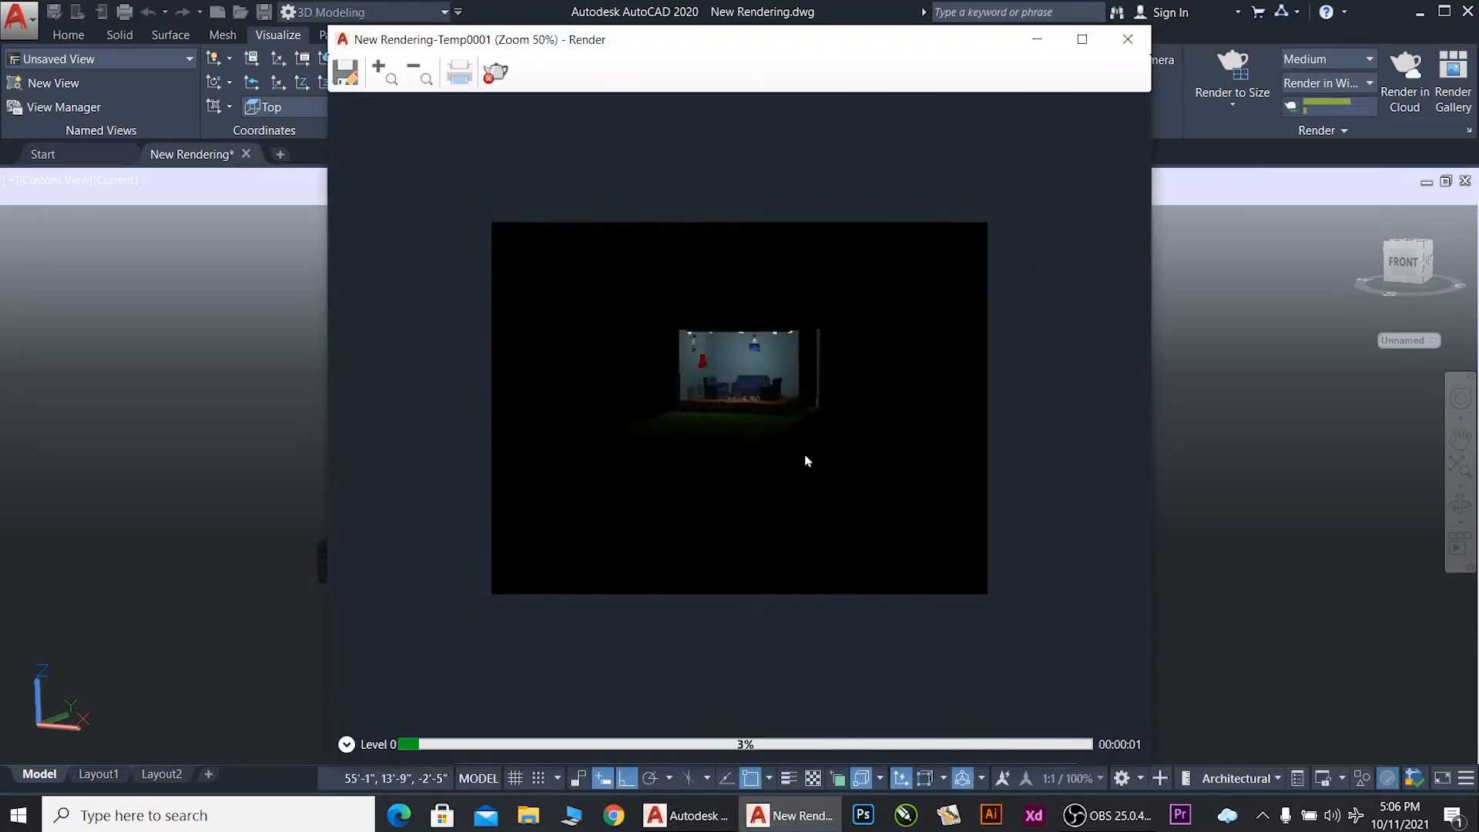
scroll(699, 354, up, 1)
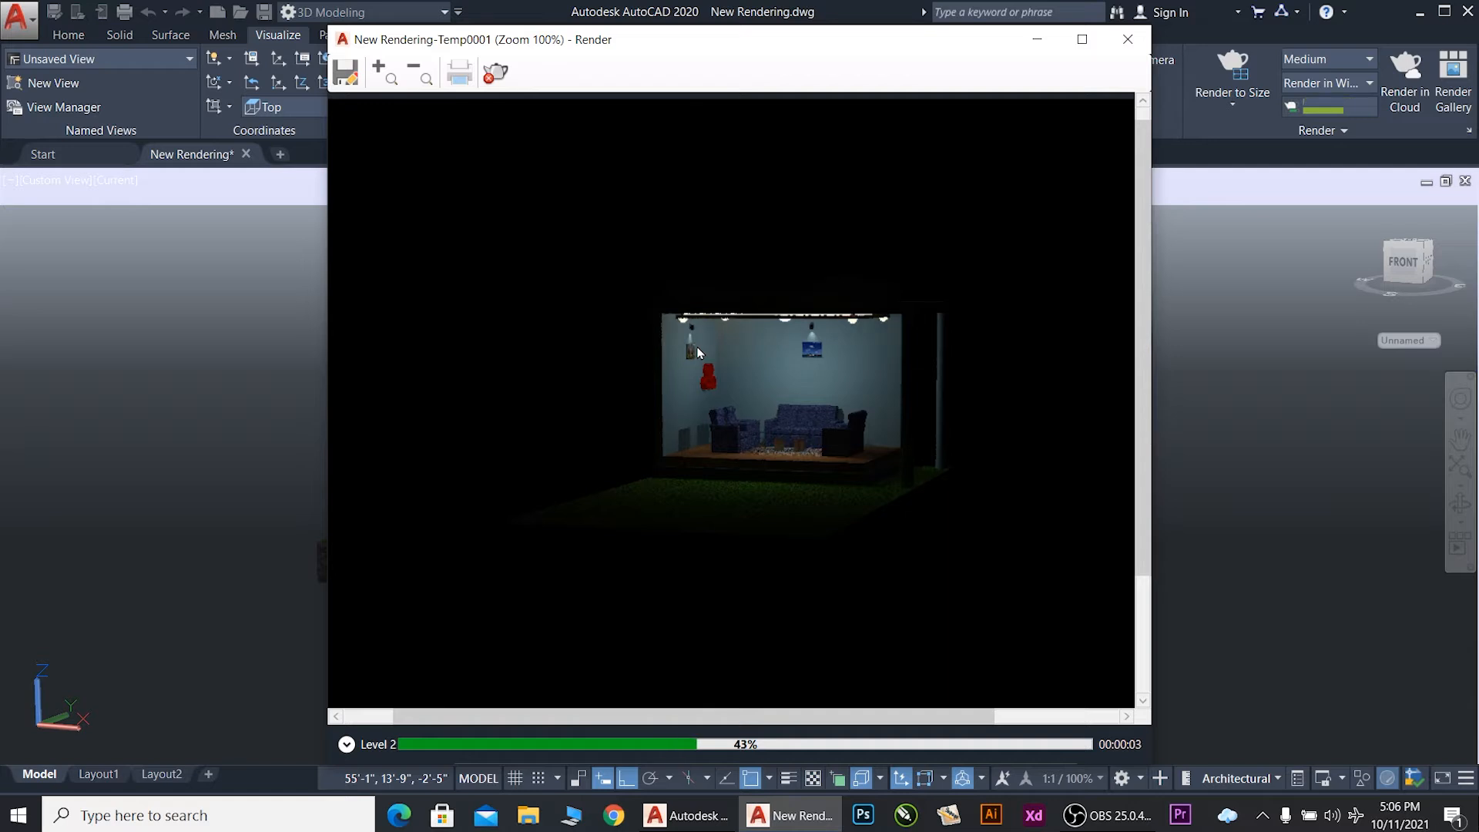
scroll(775, 382, up, 1)
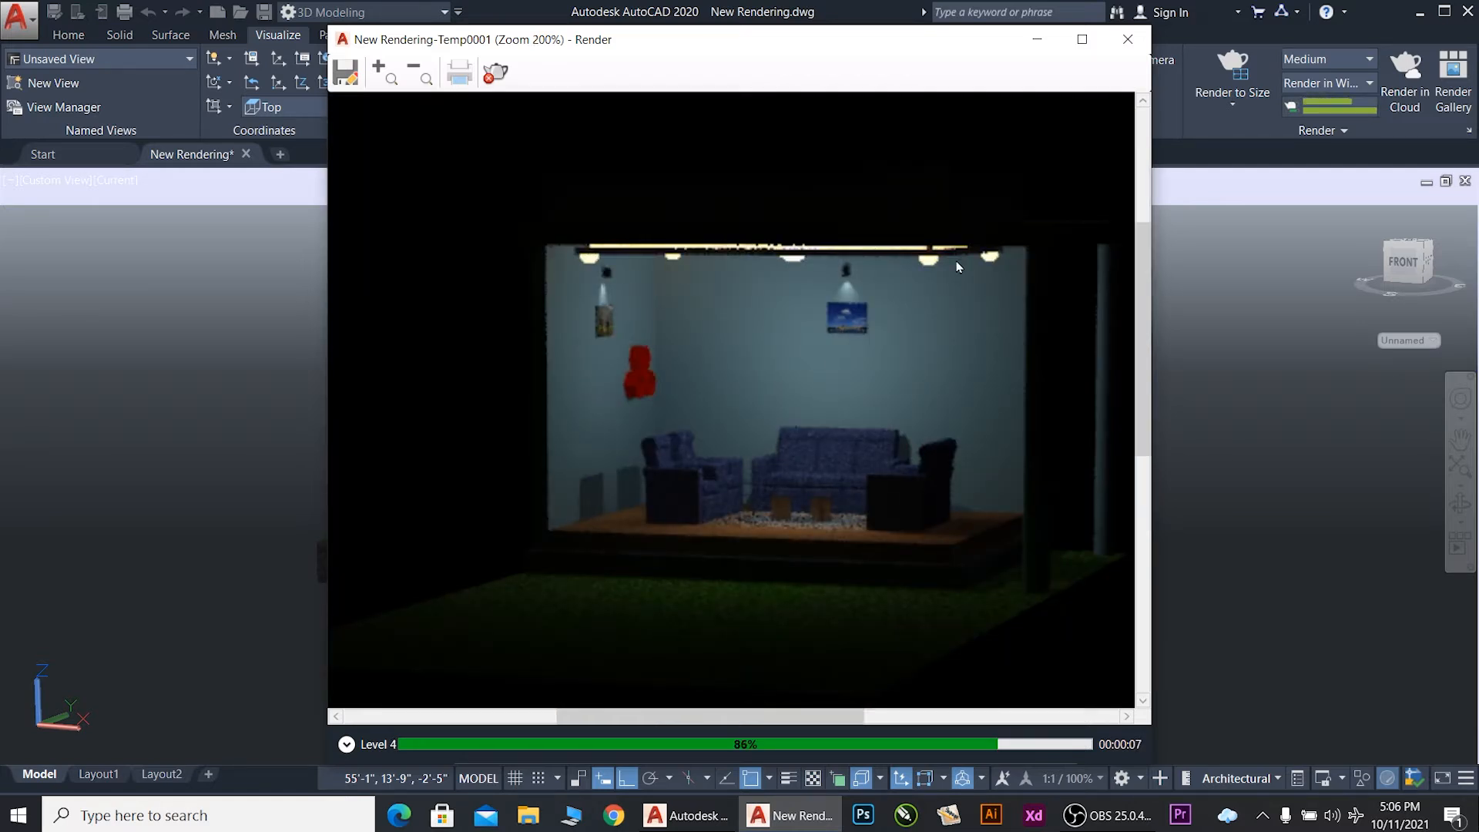
scroll(917, 355, down, 1)
scroll(909, 349, up, 2)
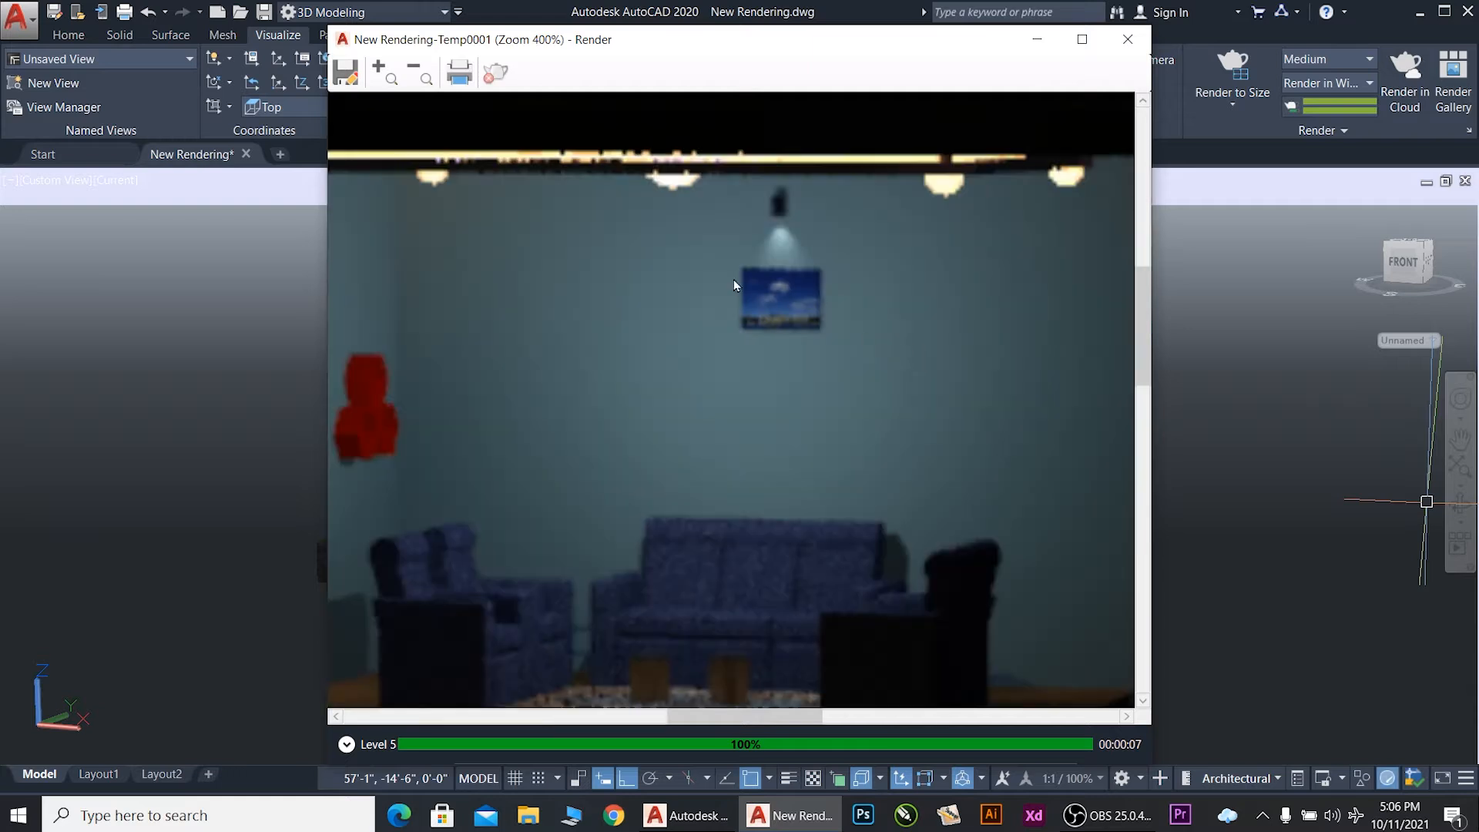
scroll(856, 319, down, 2)
scroll(834, 328, up, 2)
scroll(824, 355, down, 1)
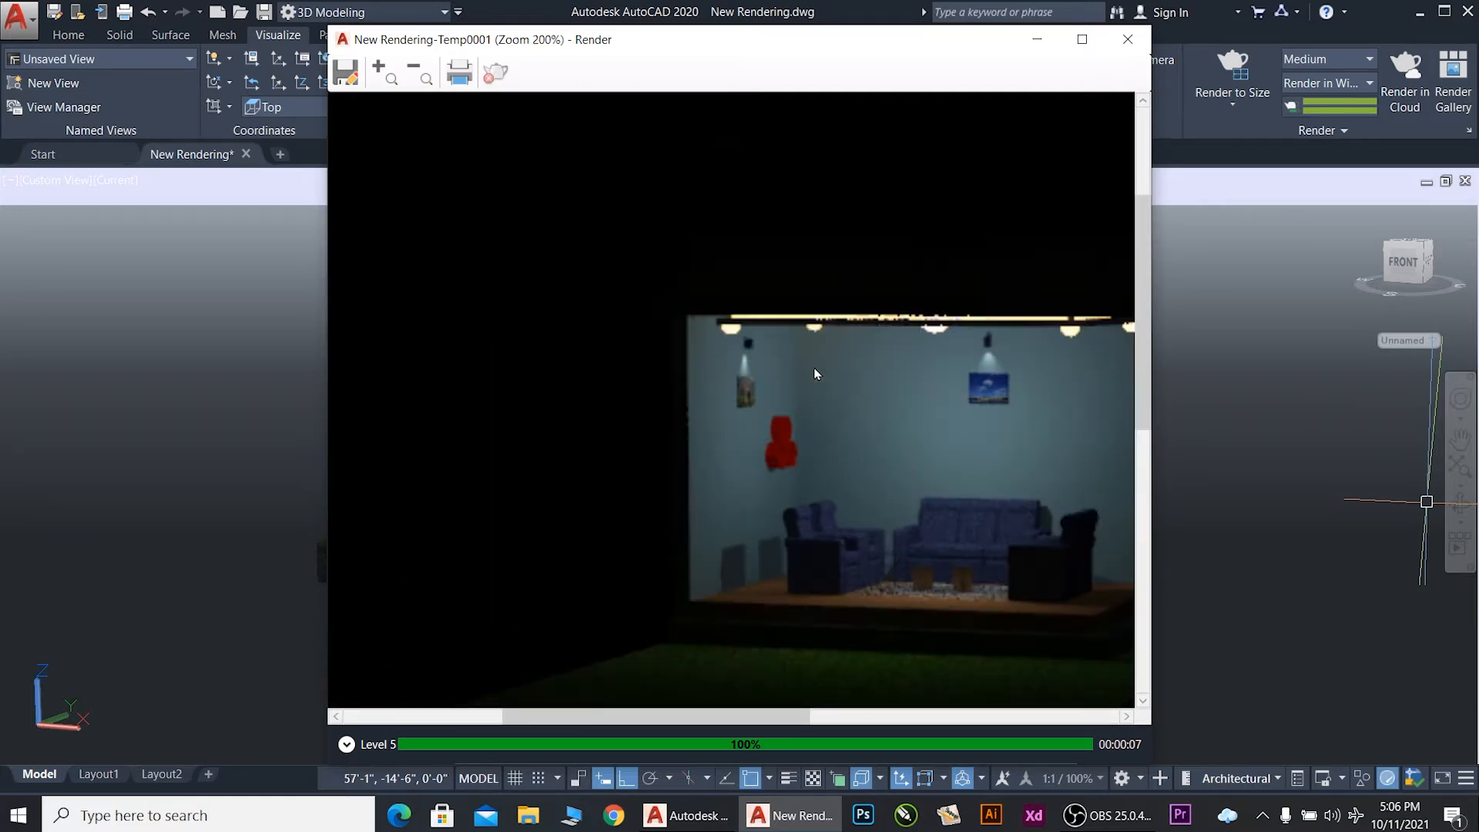
scroll(1028, 344, up, 1)
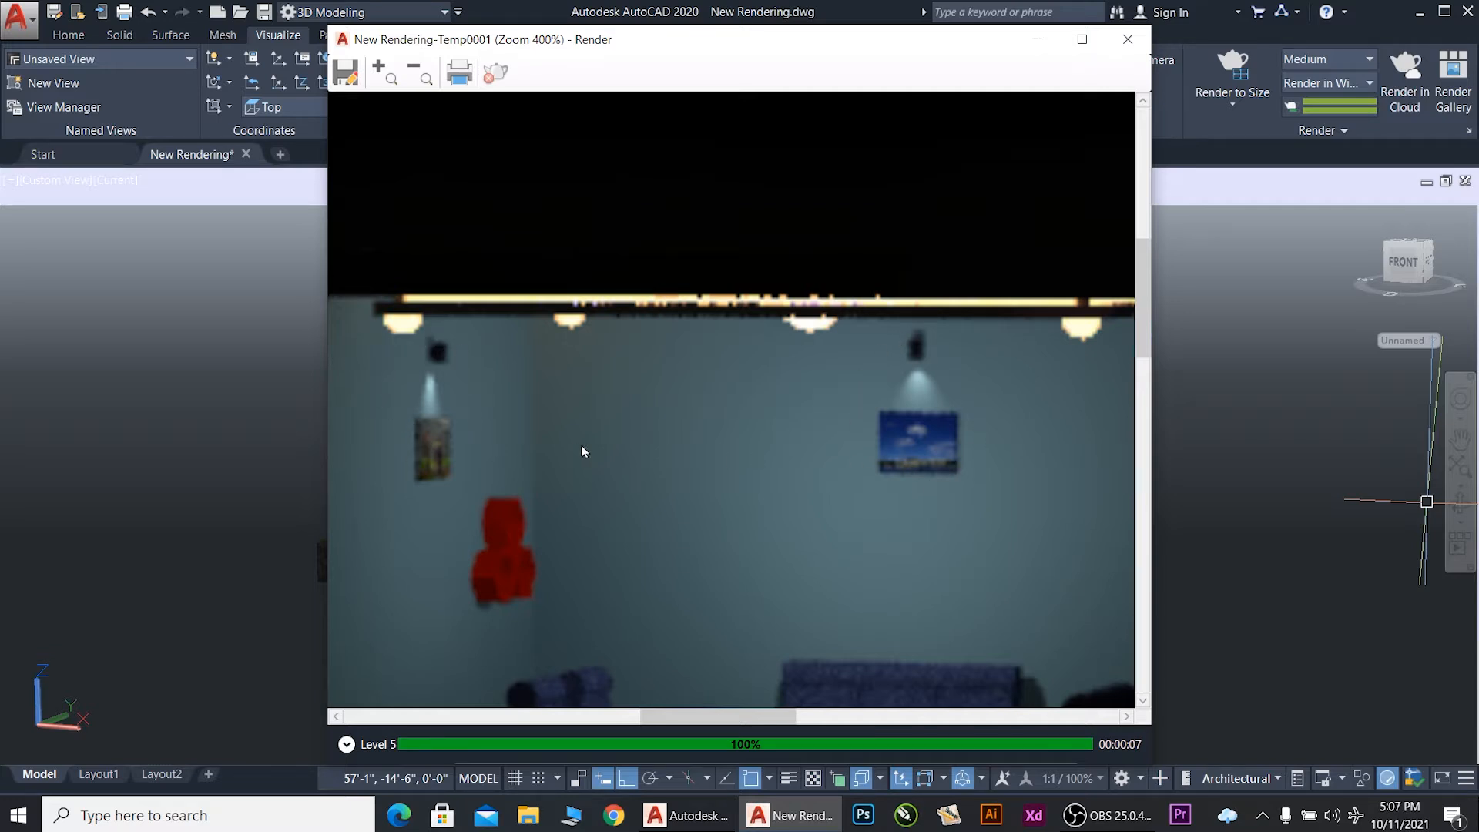
scroll(717, 435, down, 2)
scroll(737, 429, up, 1)
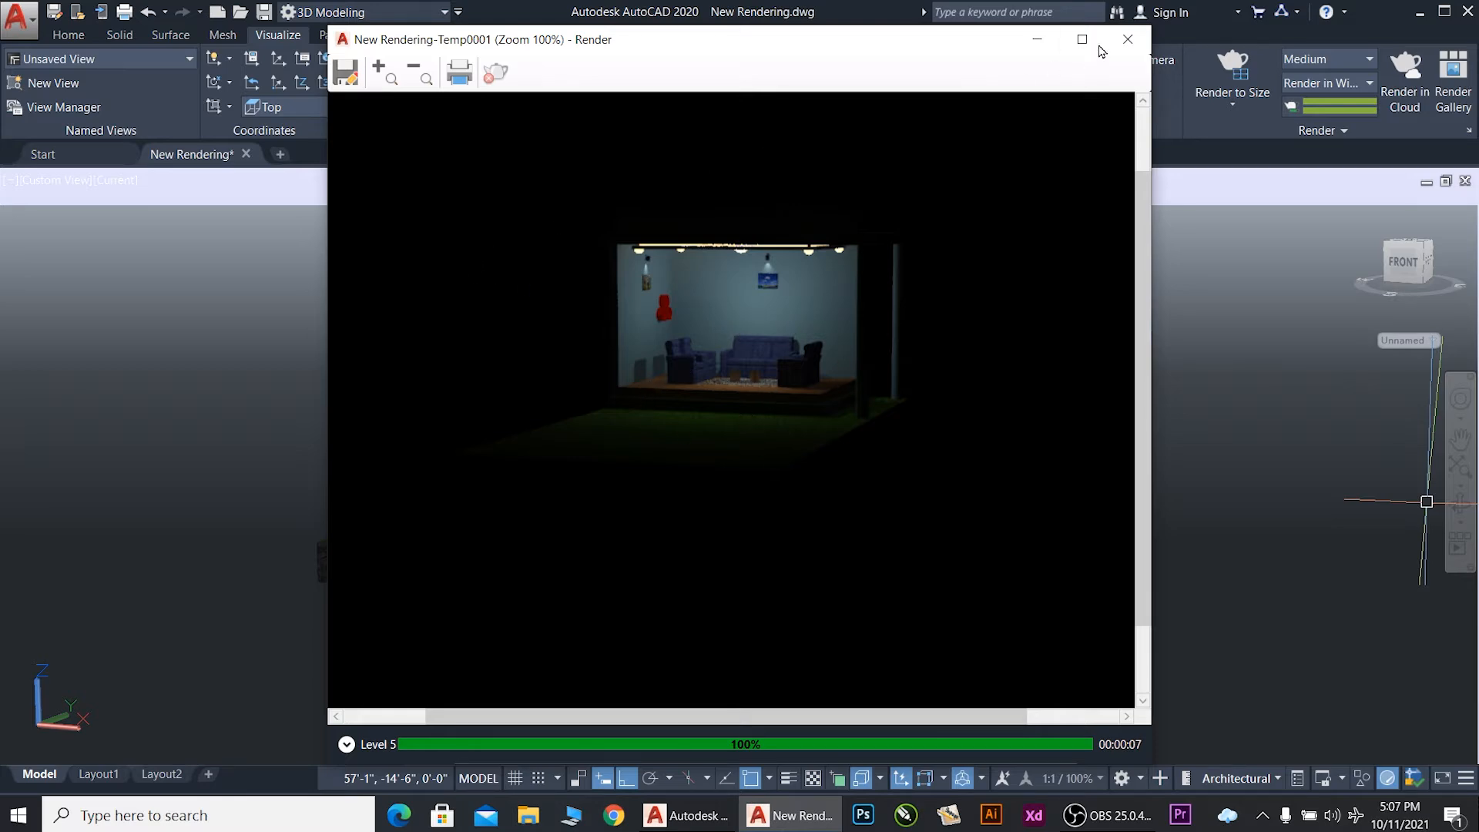
click(1124, 39)
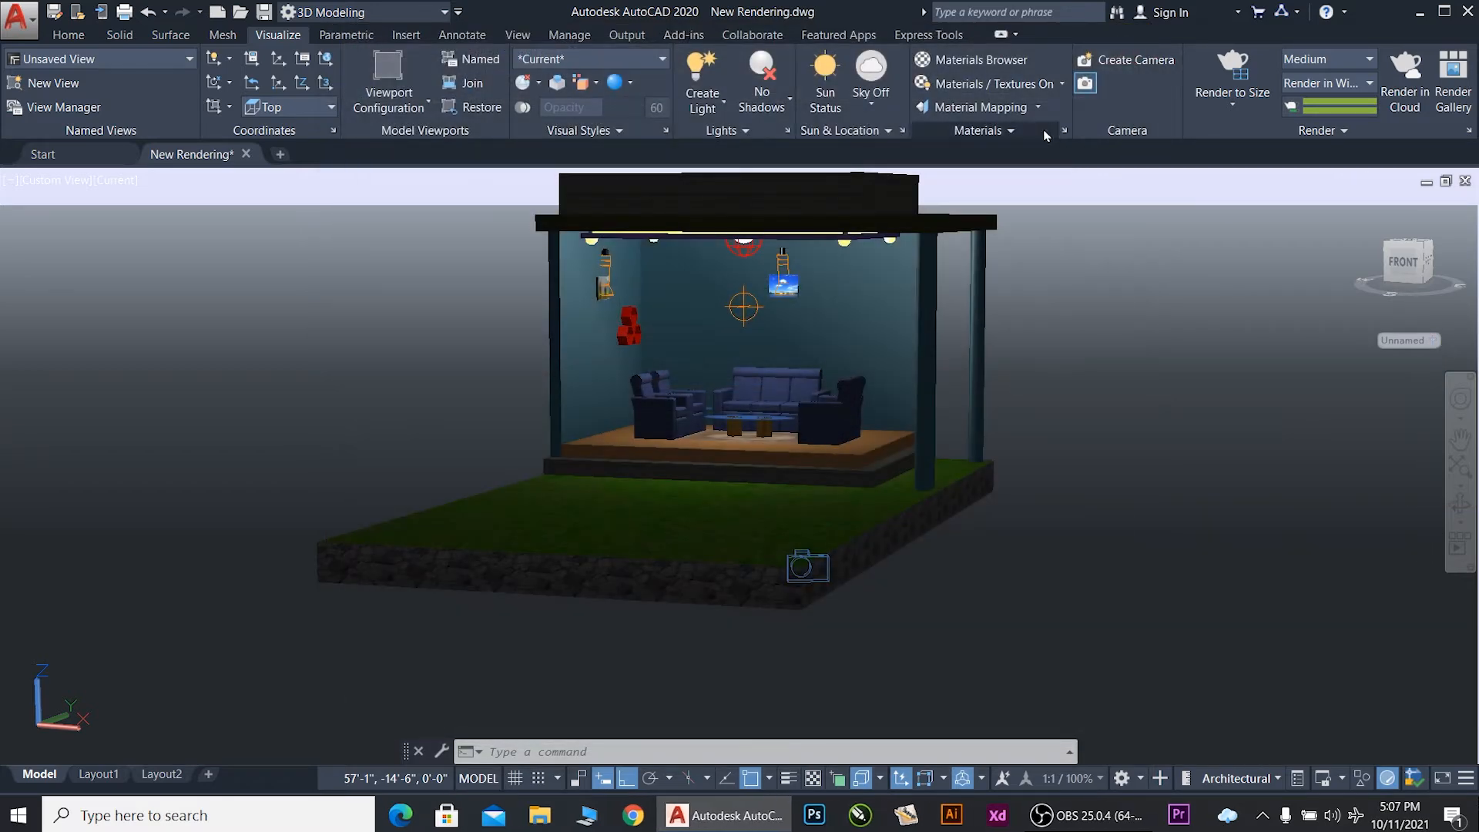
Step: Turn on Sky Background and Illumination, and render the view again to check the daylight result
click(873, 107)
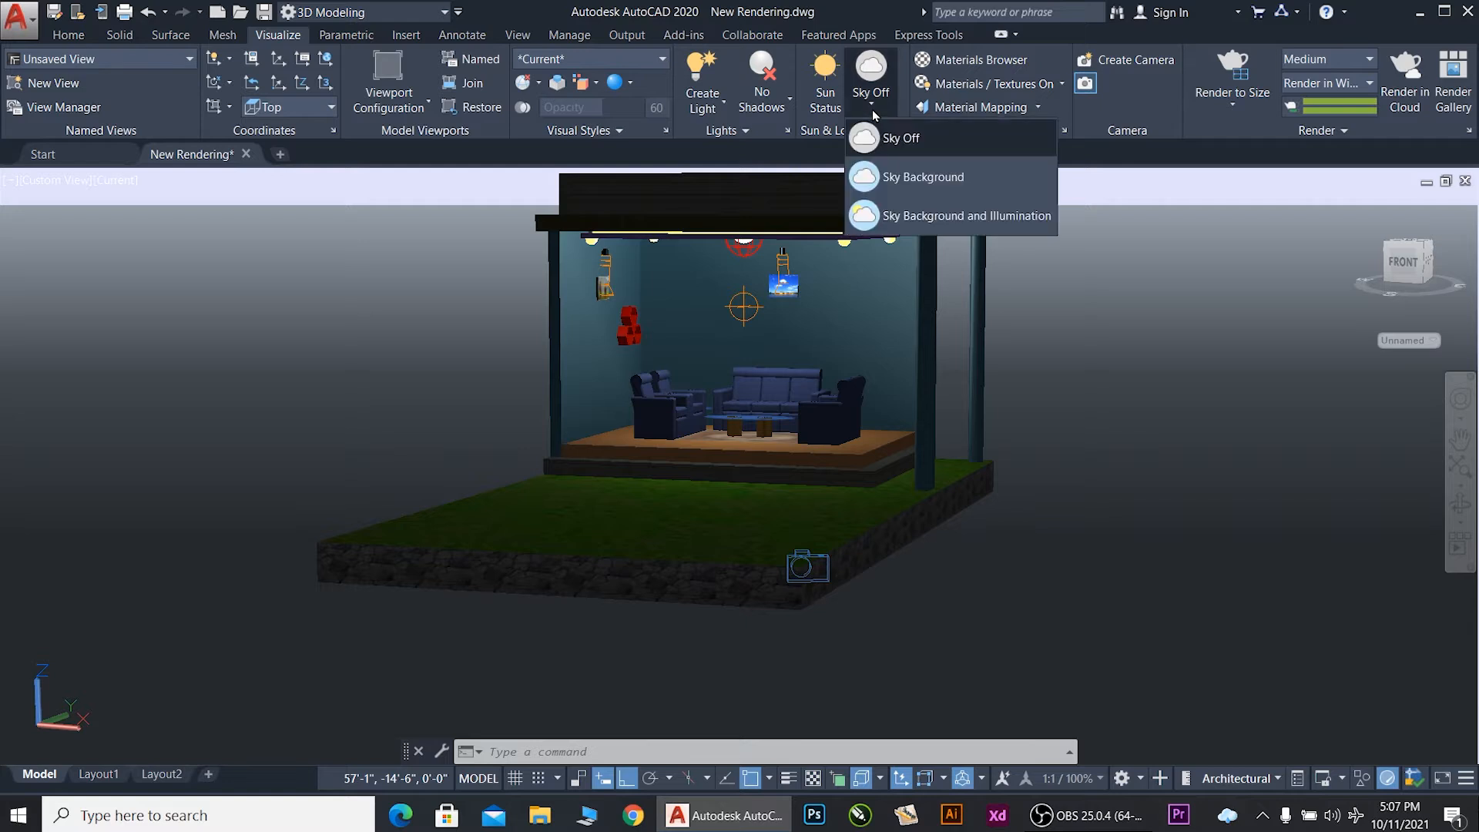
click(955, 217)
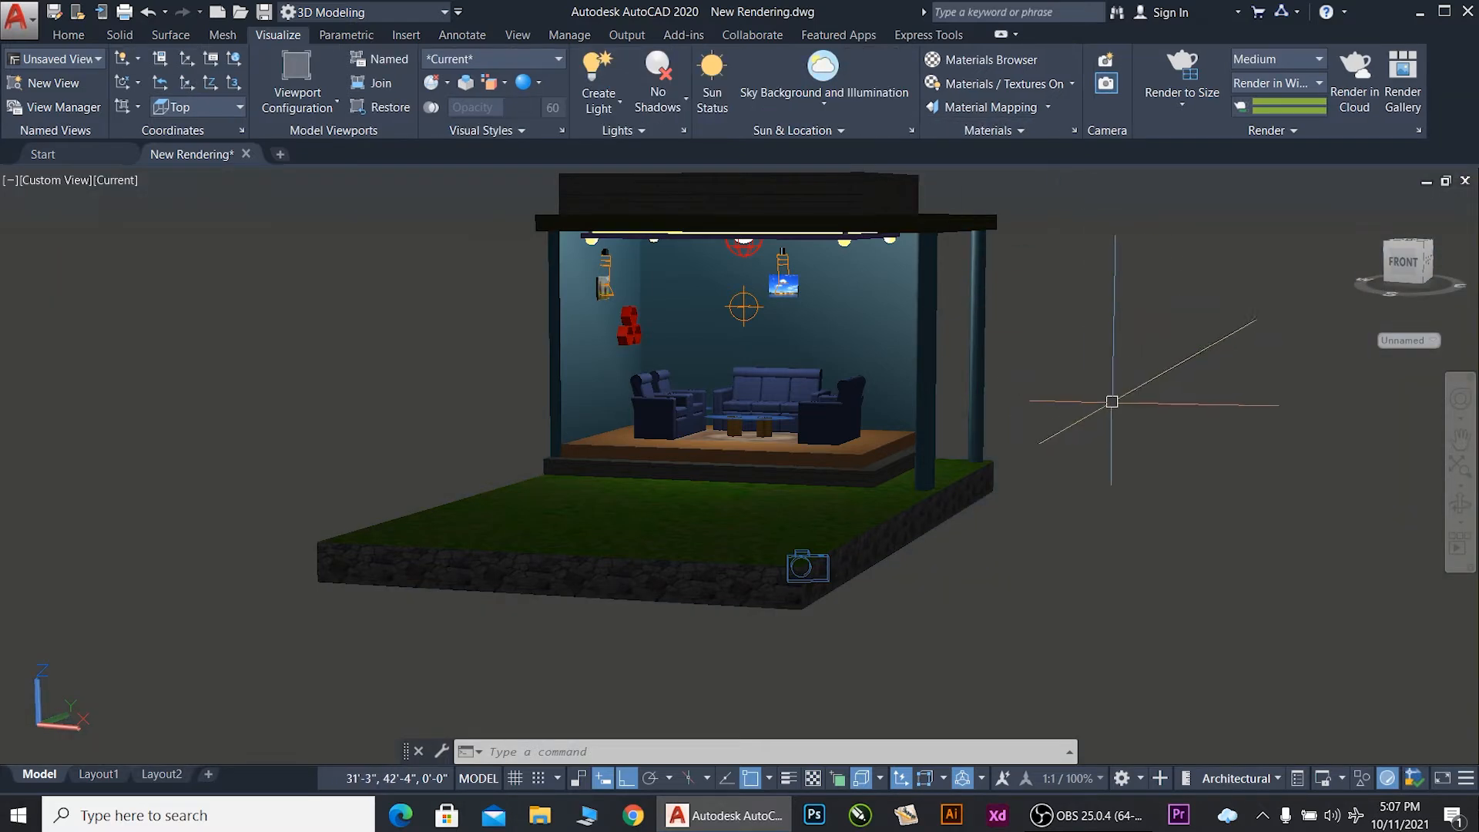
click(1179, 64)
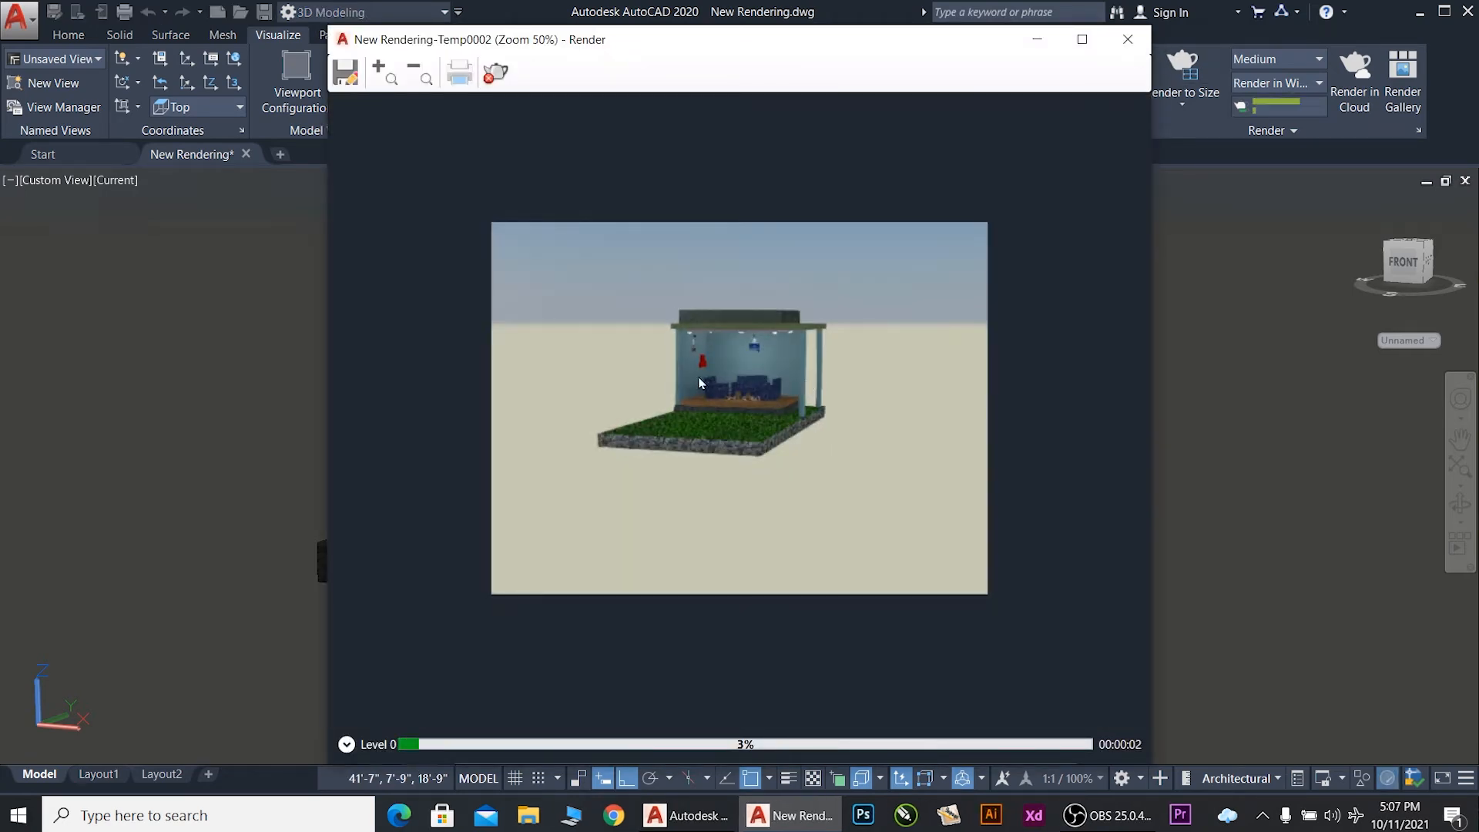
scroll(700, 382, up, 2)
scroll(701, 383, down, 1)
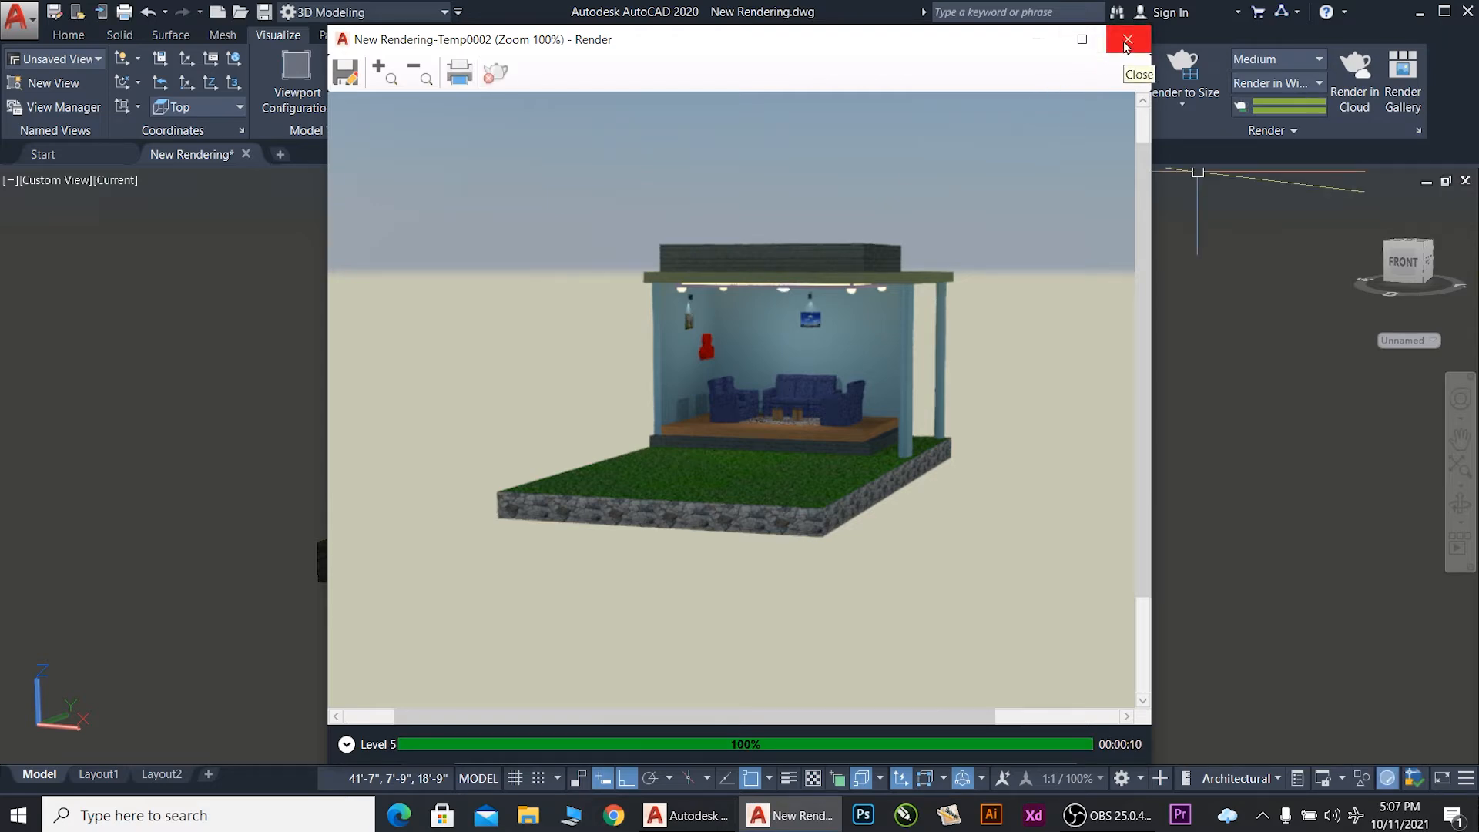
click(1126, 44)
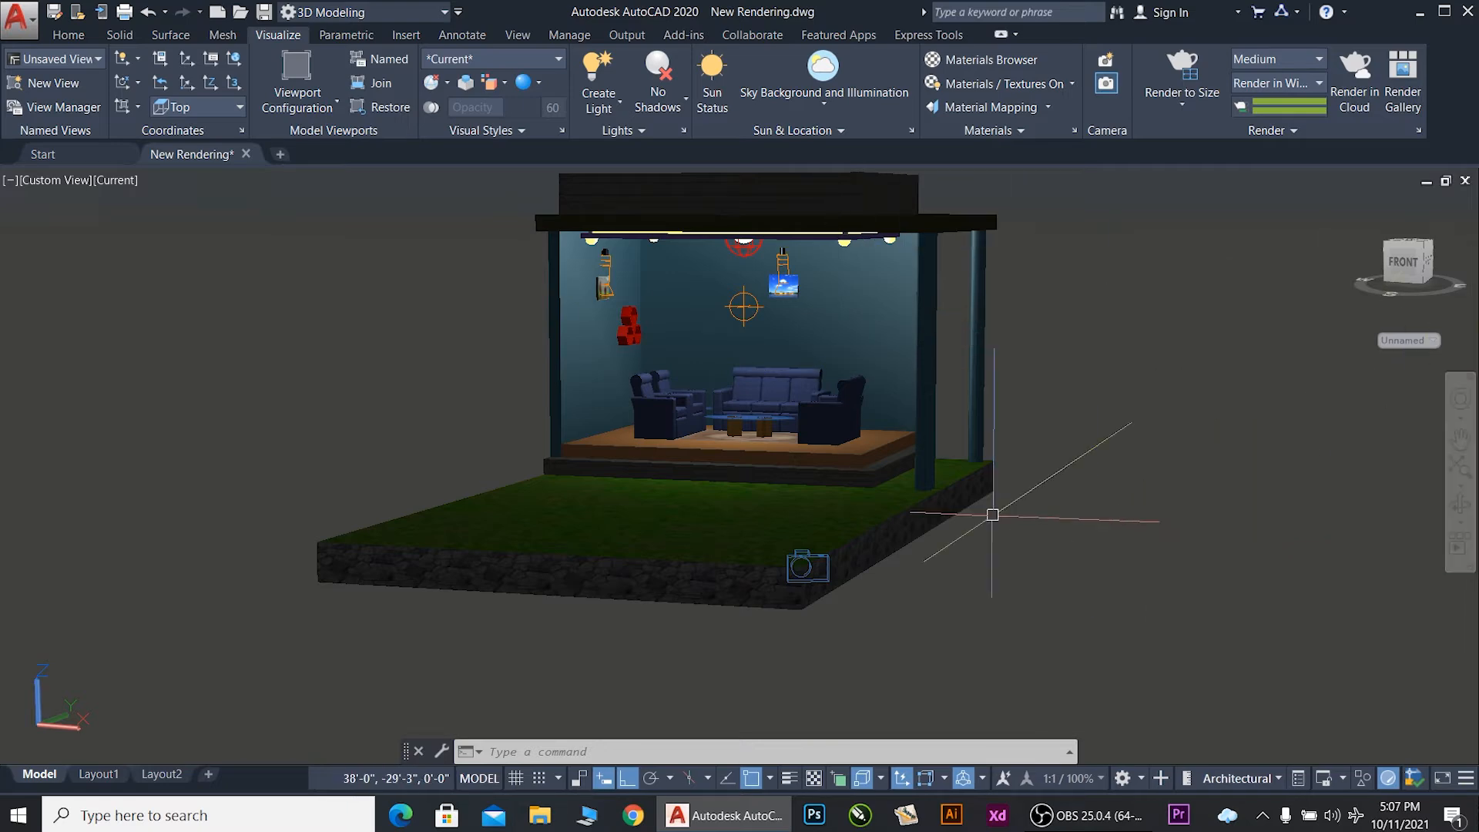
shift+middle_drag(992, 515, 811, 458)
scroll(743, 450, up, 5)
scroll(743, 451, down, 4)
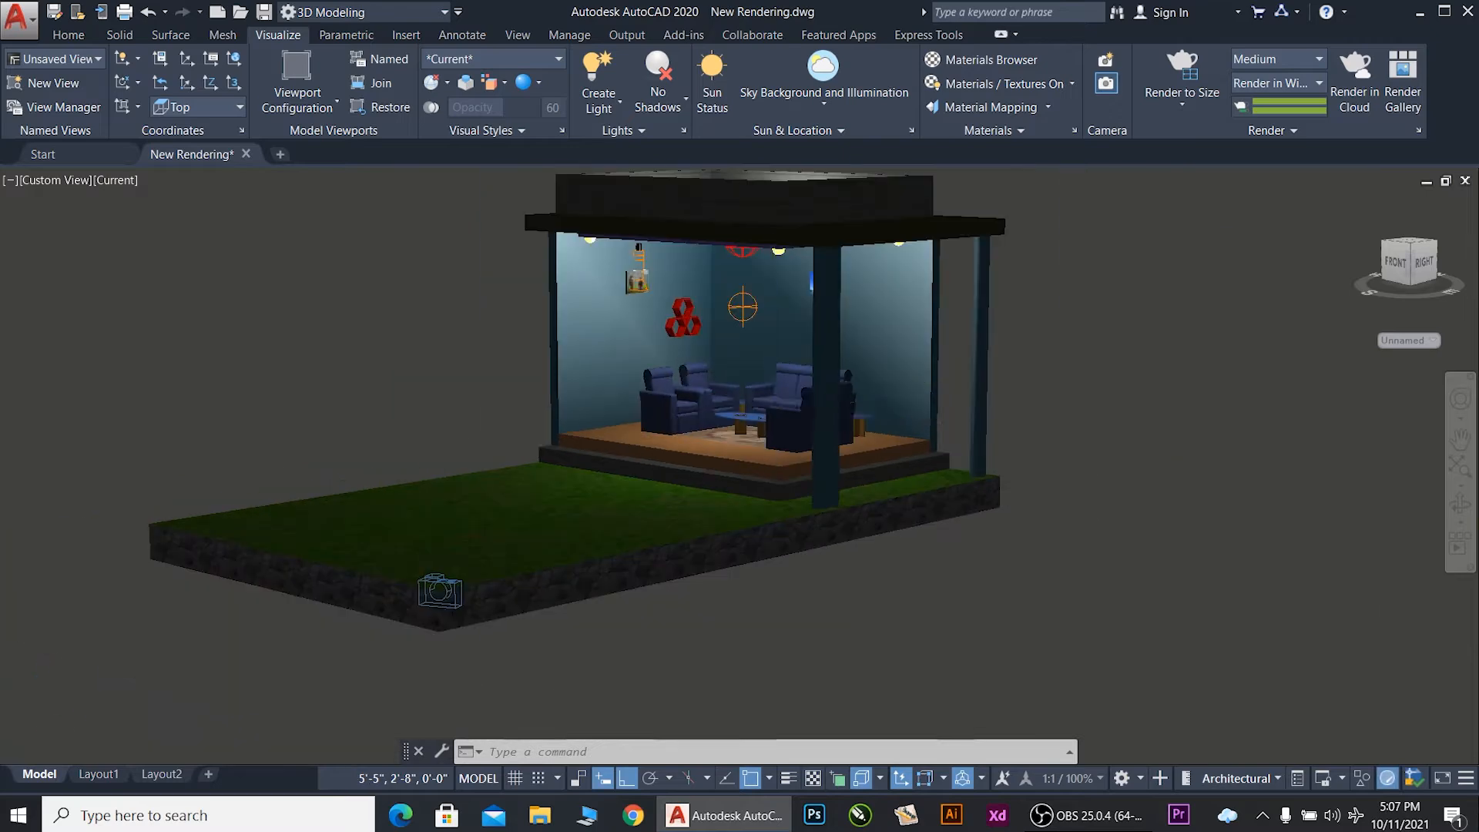
scroll(770, 314, down, 5)
scroll(770, 314, up, 4)
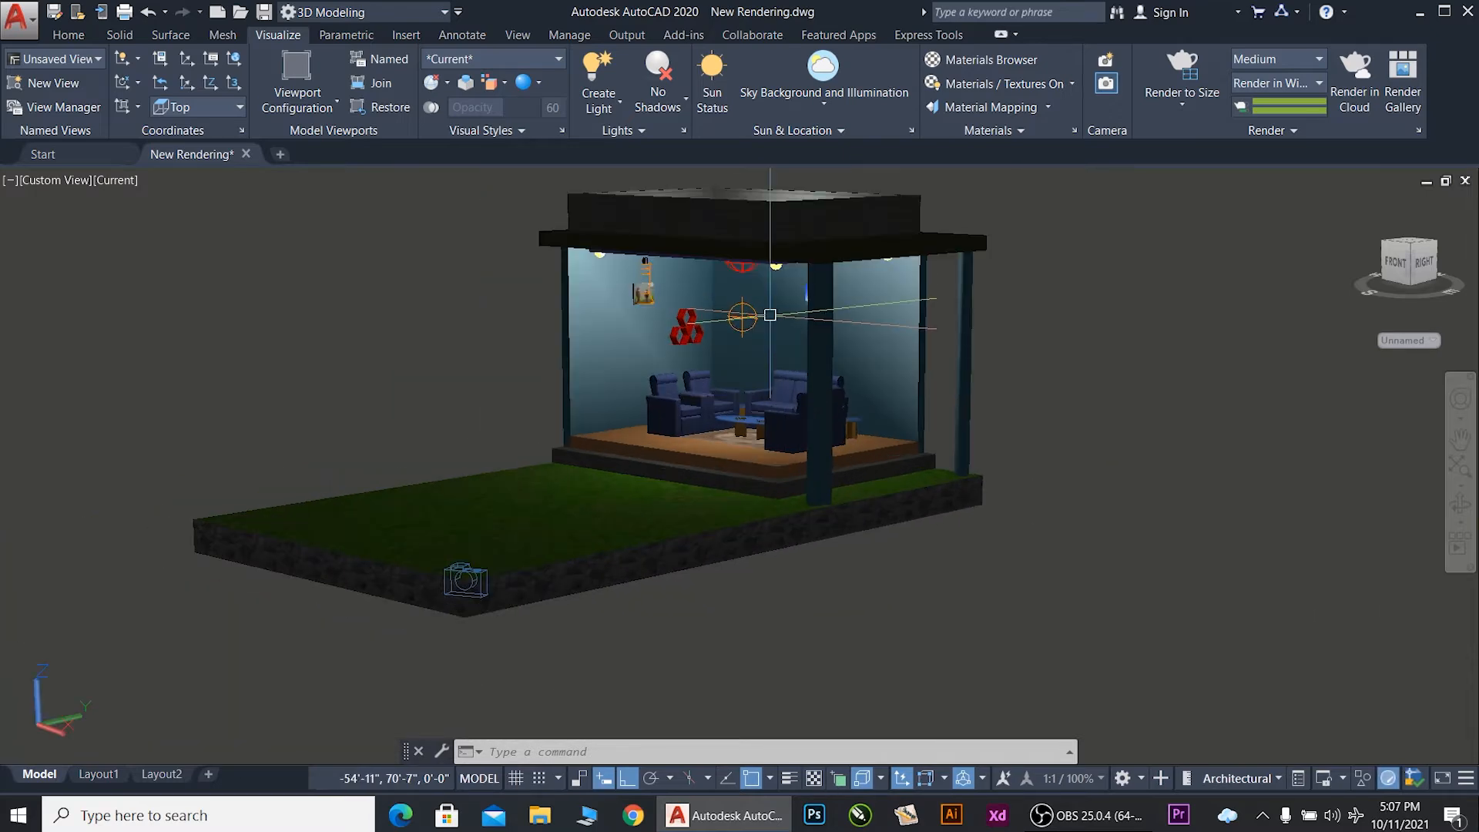
Step: Render the current custom view, examine the lawn, pavilion and interior in the sky-lit result, and close the render window
click(1183, 73)
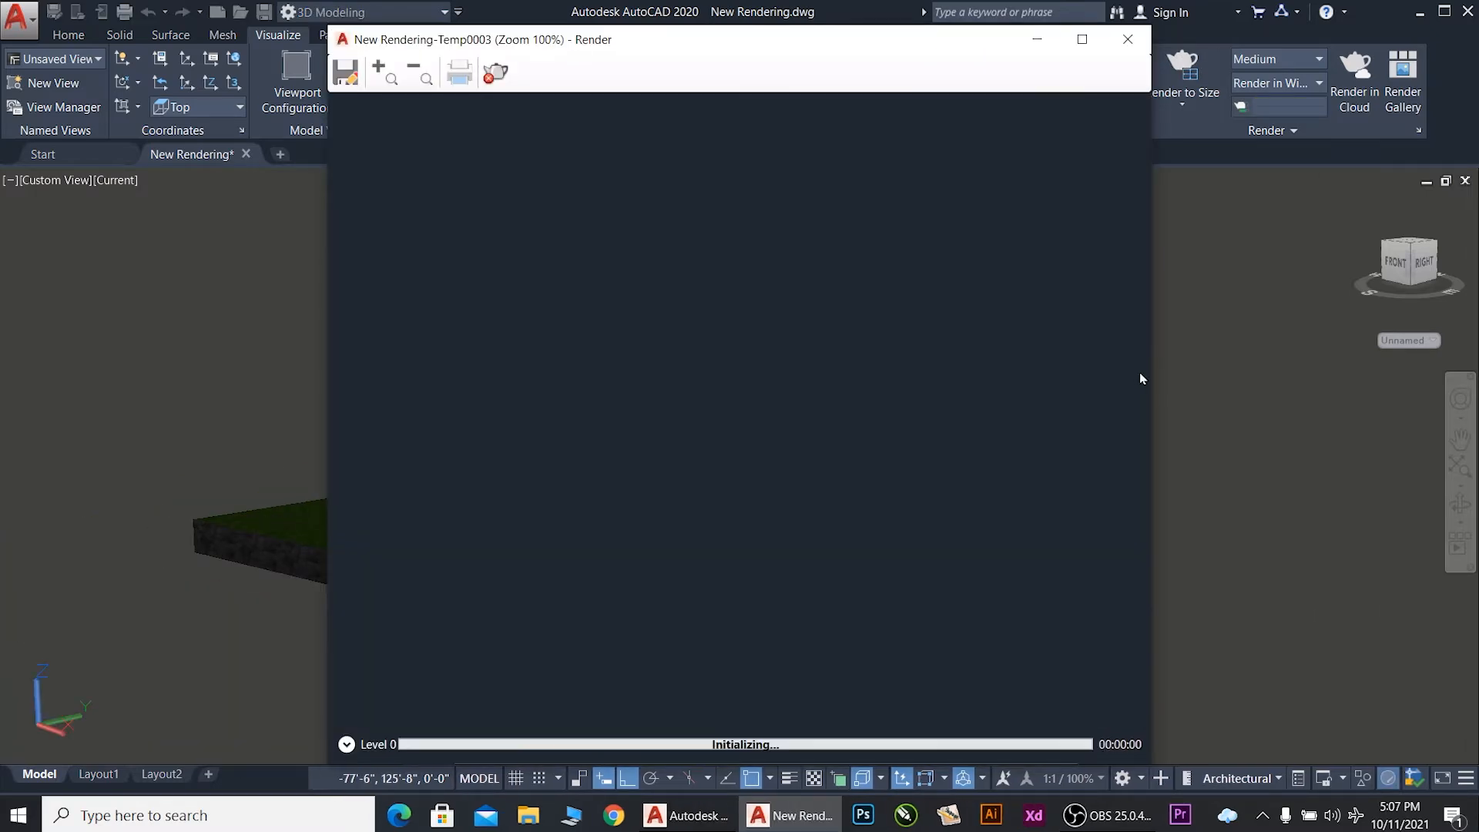
scroll(659, 359, up, 1)
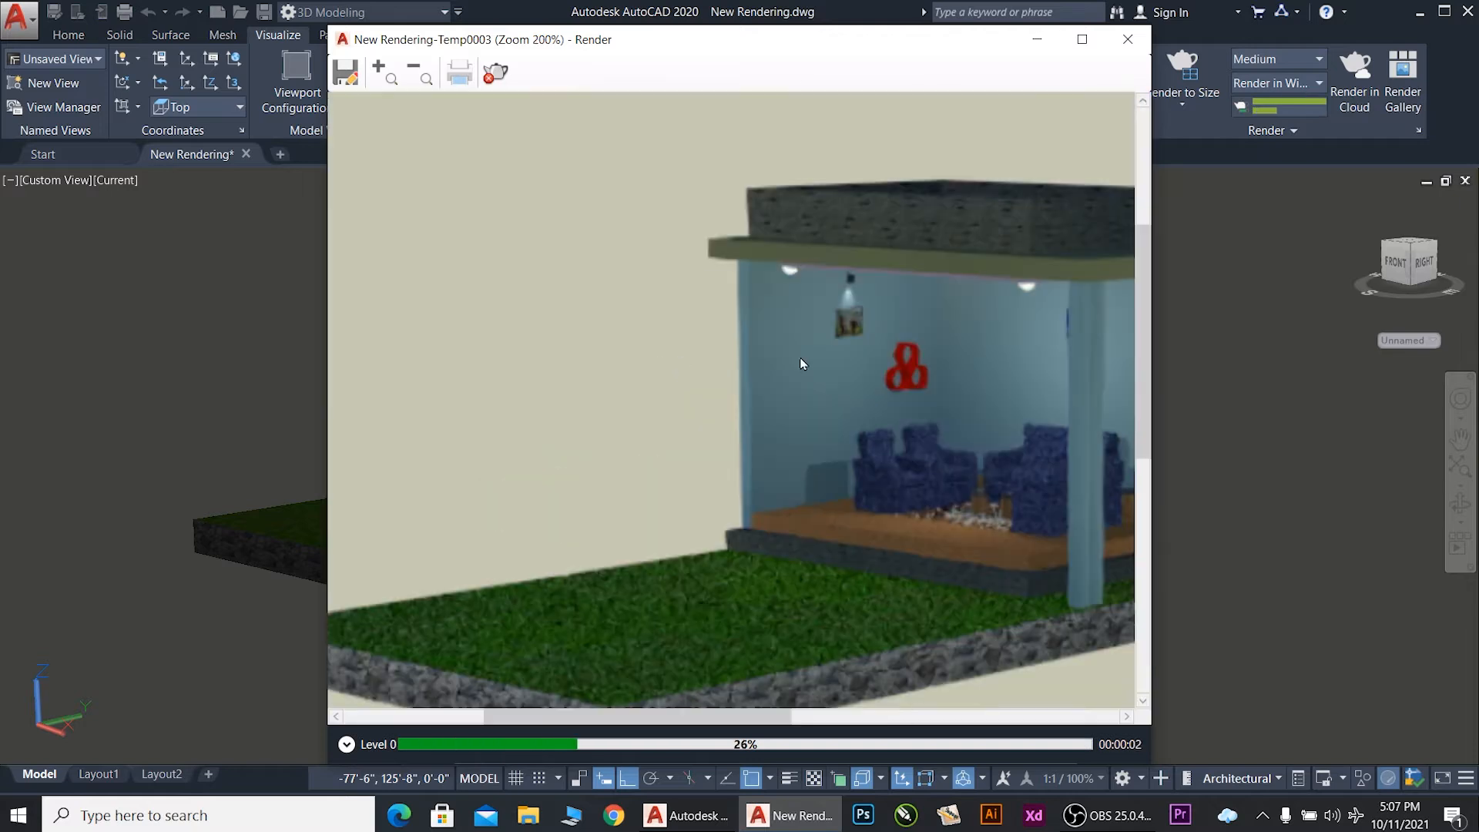
scroll(848, 356, down, 3)
scroll(761, 327, up, 2)
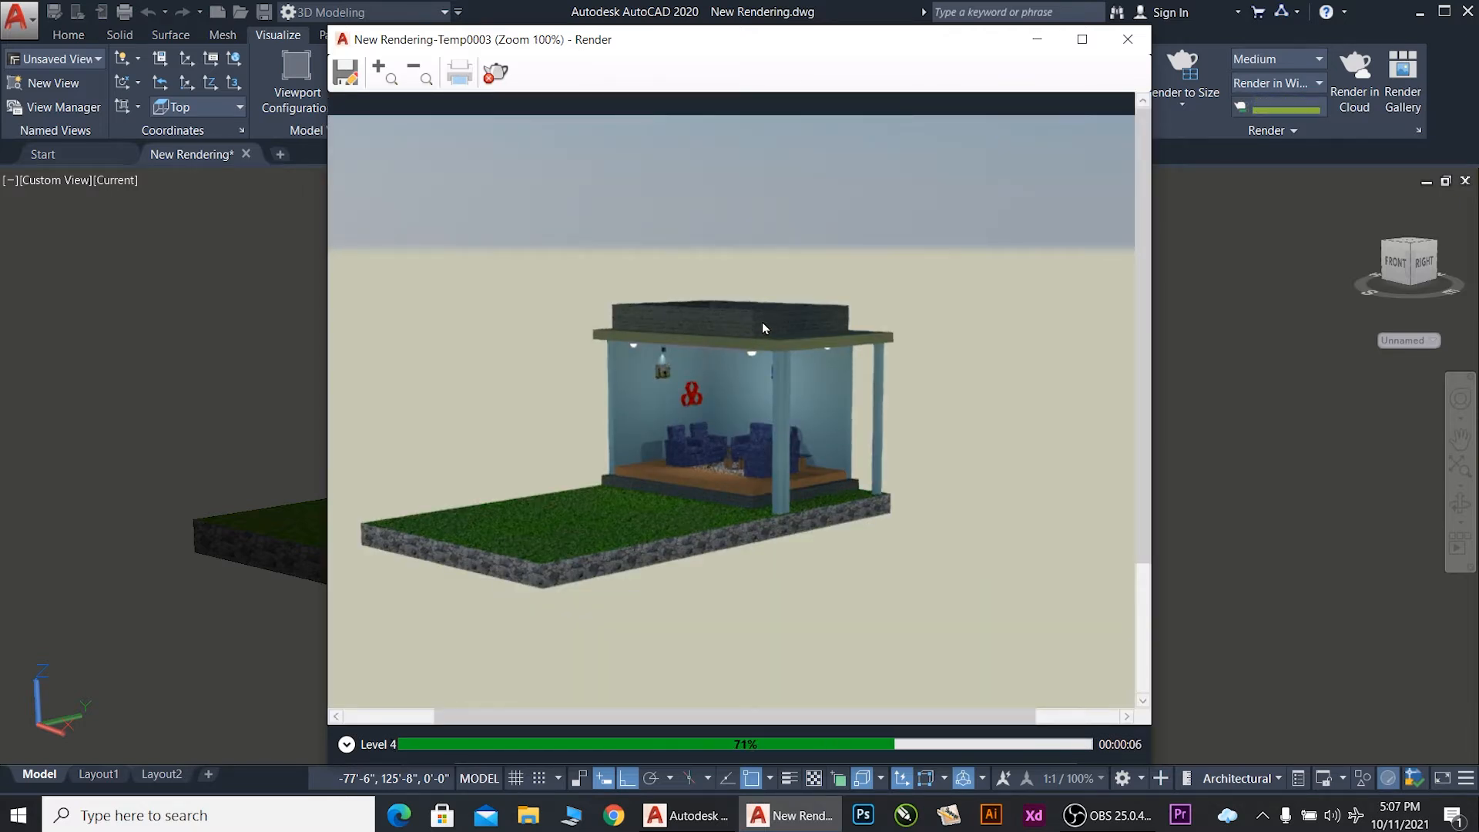
scroll(622, 348, up, 2)
scroll(622, 348, down, 2)
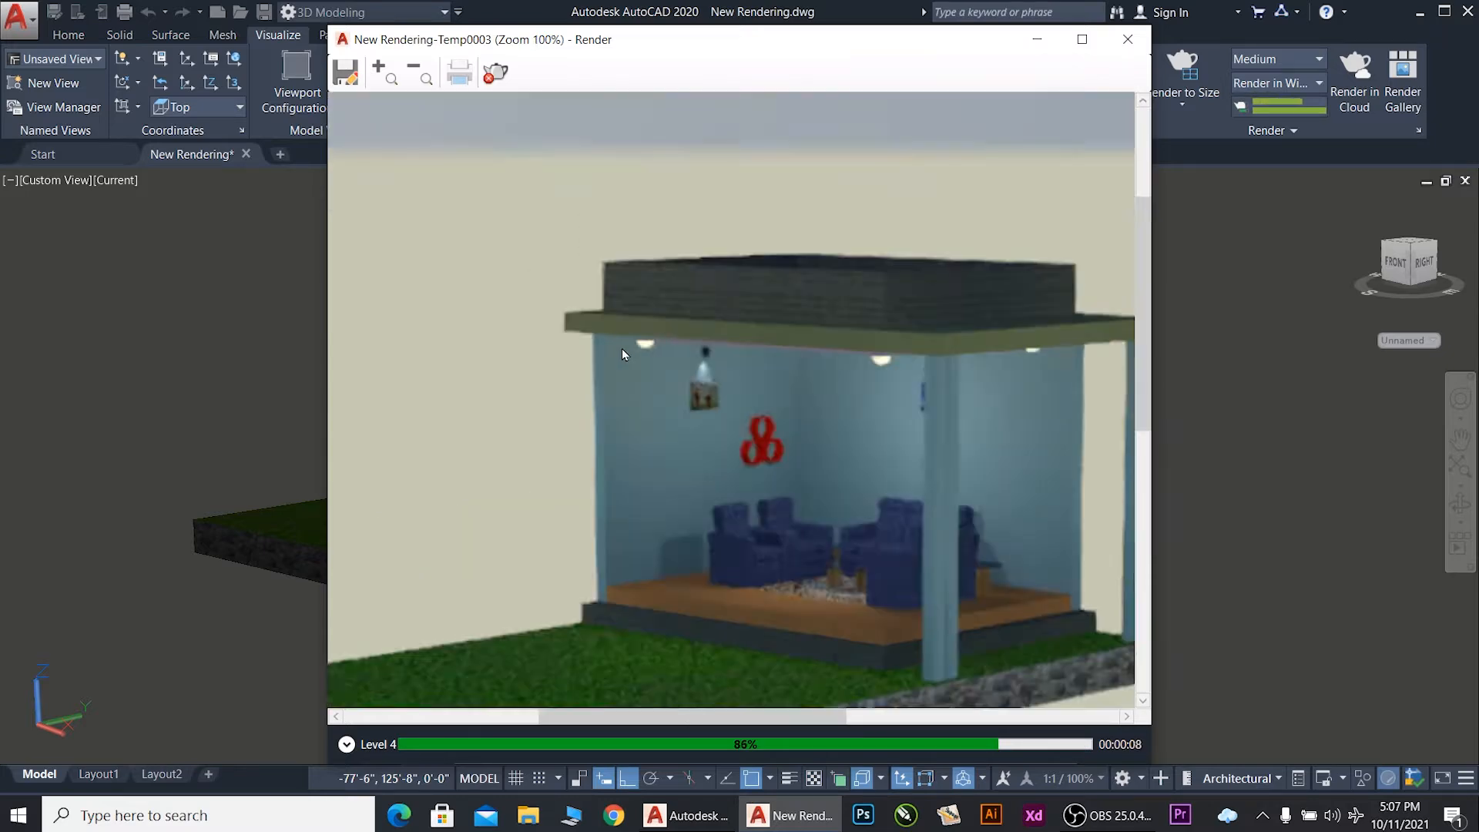
click(1128, 39)
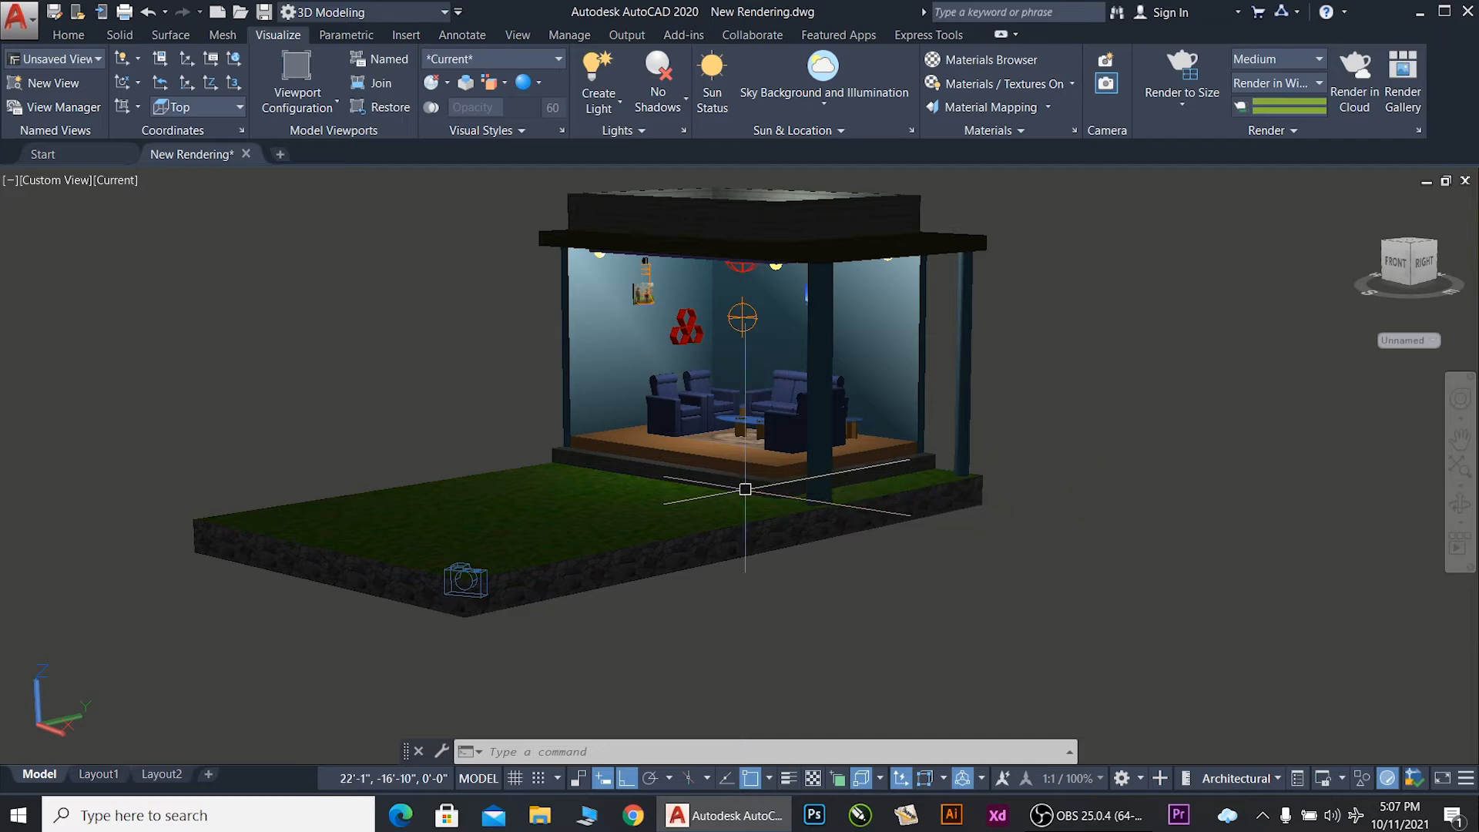
Step: Orbit toward the pavilion's front and frame the room interior closely, with both wall pictures, the ceiling lights and the sofas in view
shift+middle_drag(724, 491, 785, 617)
scroll(761, 457, up, 3)
scroll(728, 414, up, 2)
key(Escape)
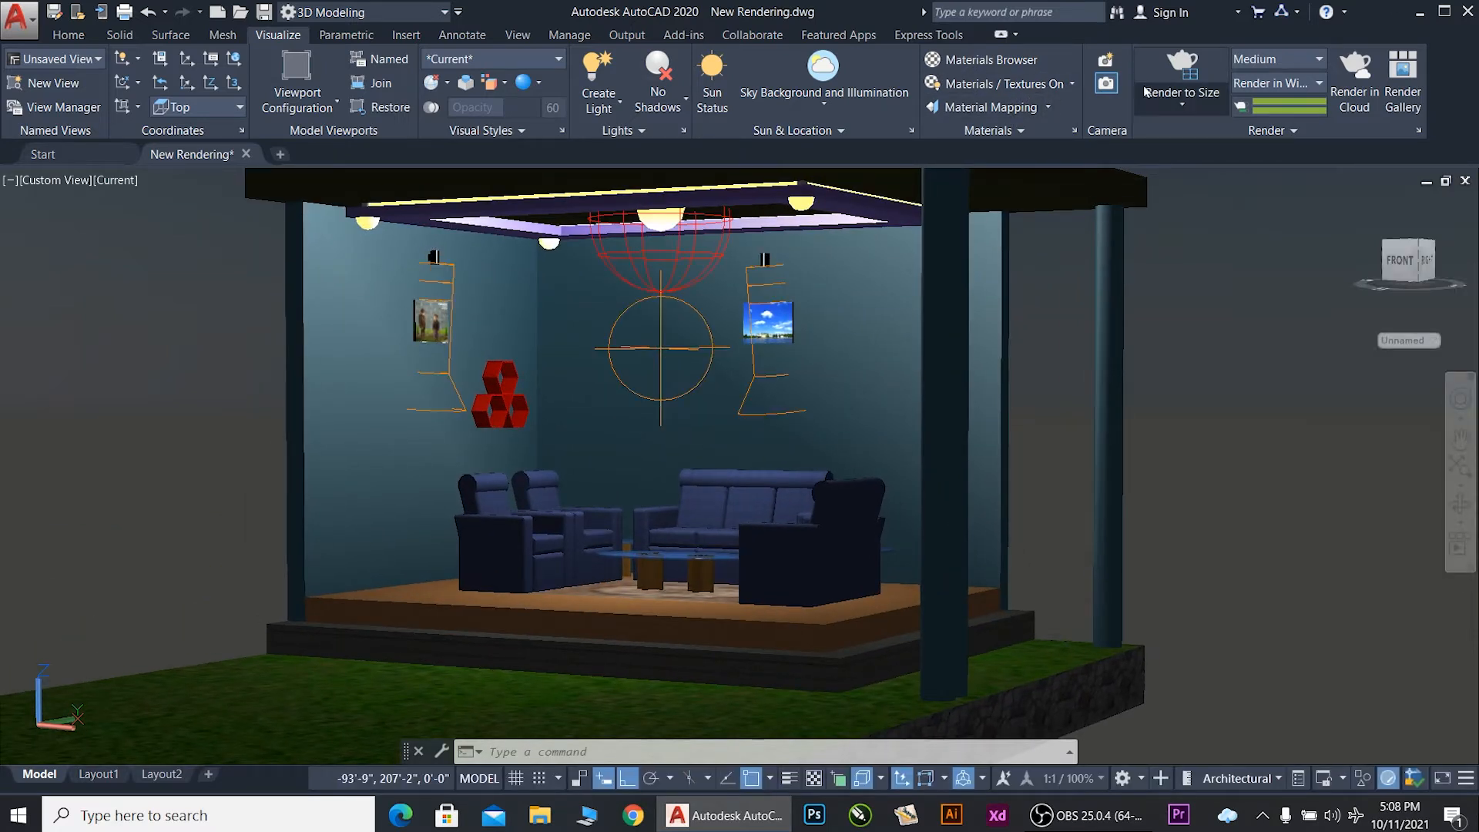
Step: Render the closer front view, examine the sofas, wall pictures and ceiling lights, and close the render window
click(1160, 70)
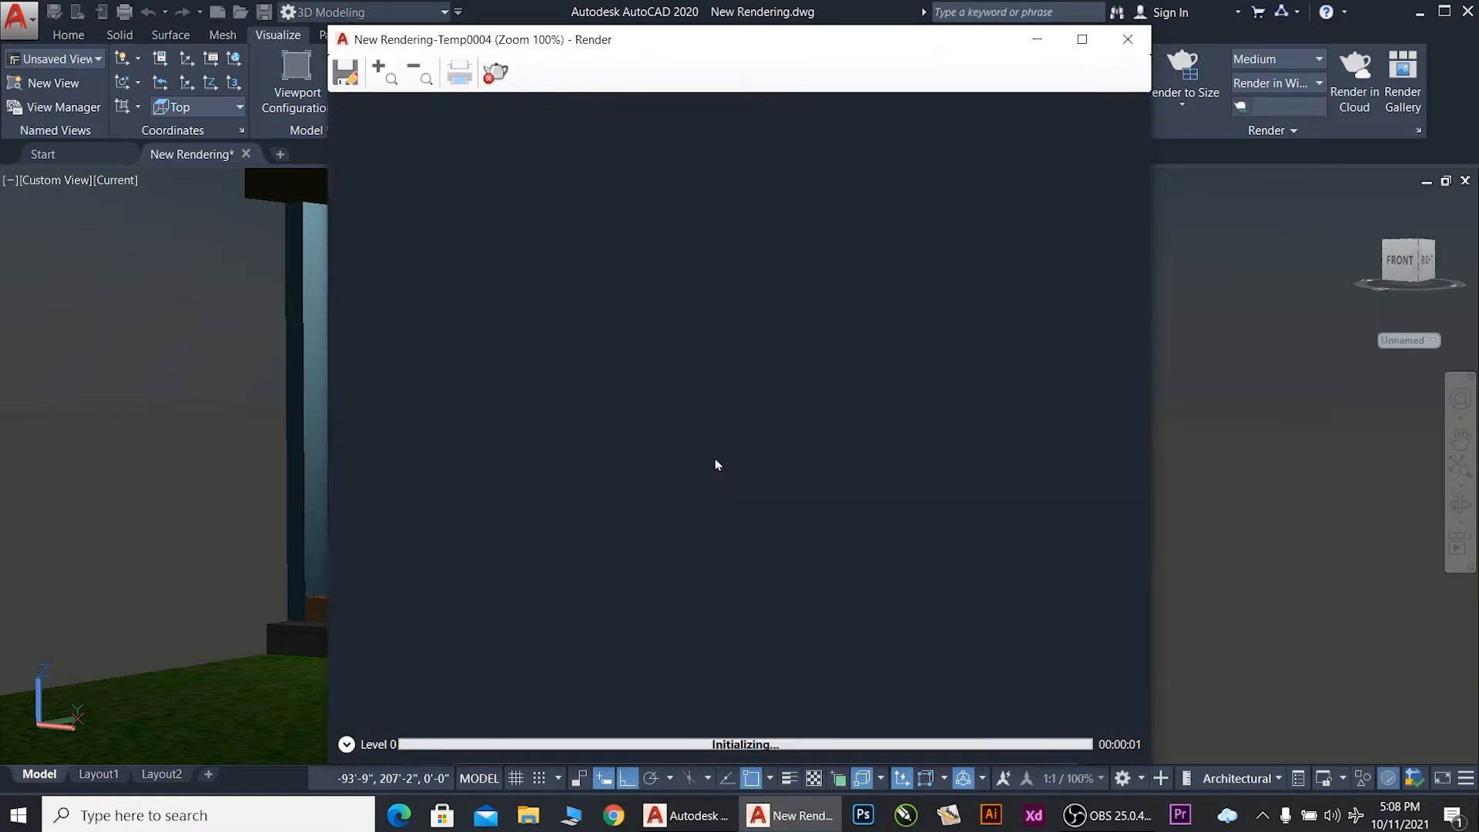
scroll(709, 454, up, 1)
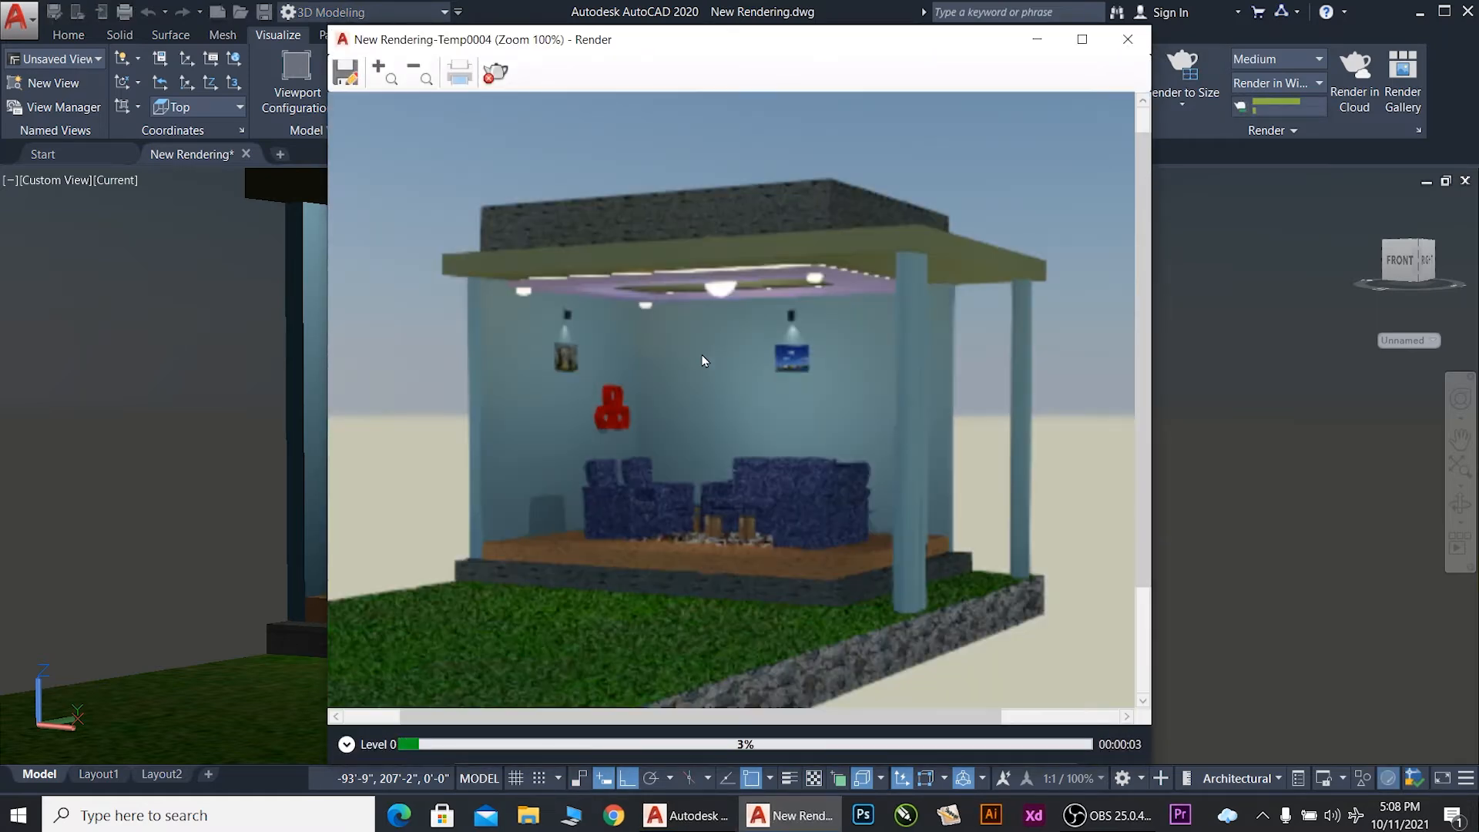
scroll(720, 515, up, 2)
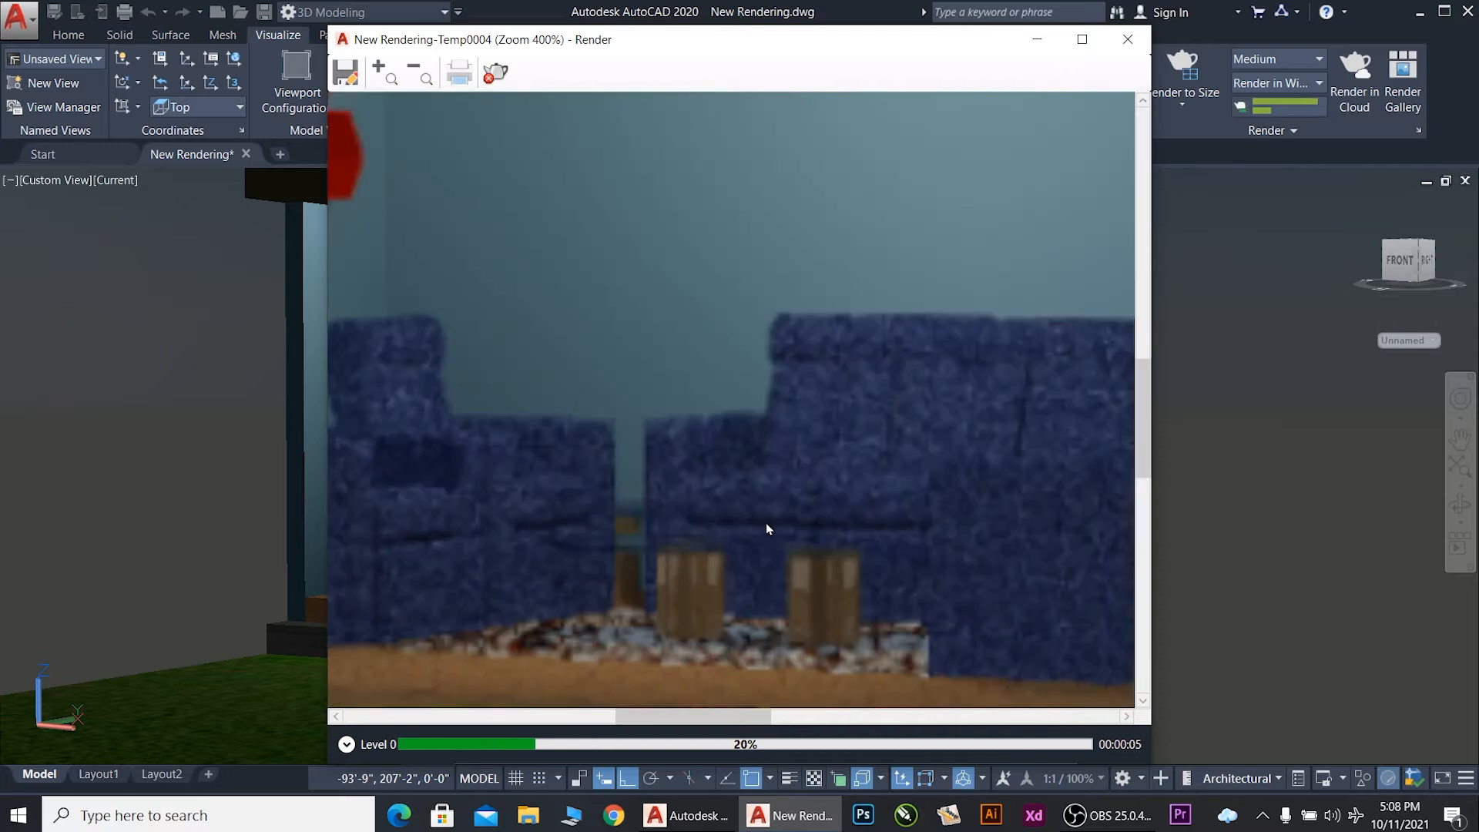
scroll(744, 500, down, 1)
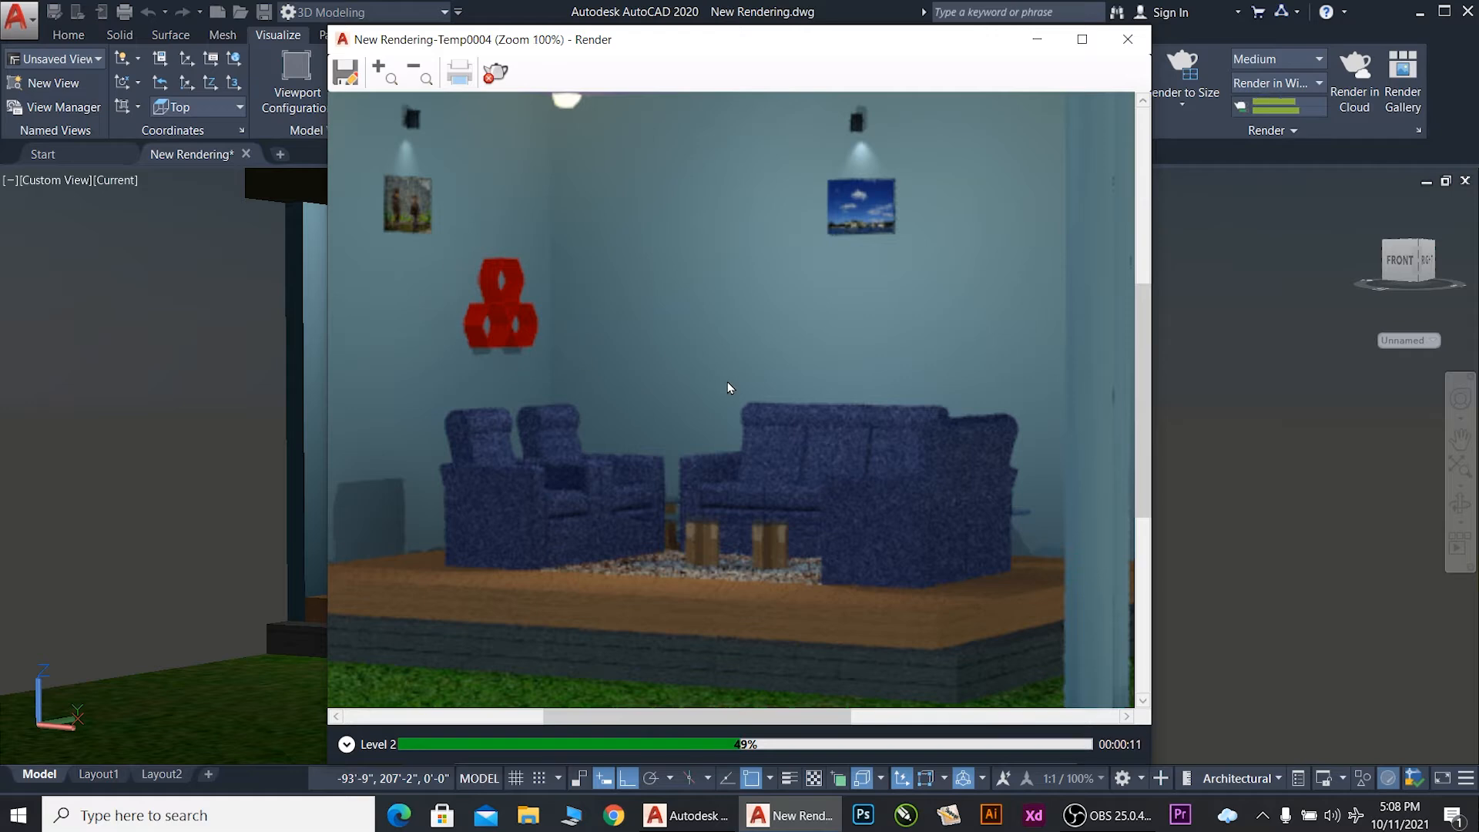
scroll(728, 382, down, 2)
scroll(727, 359, up, 1)
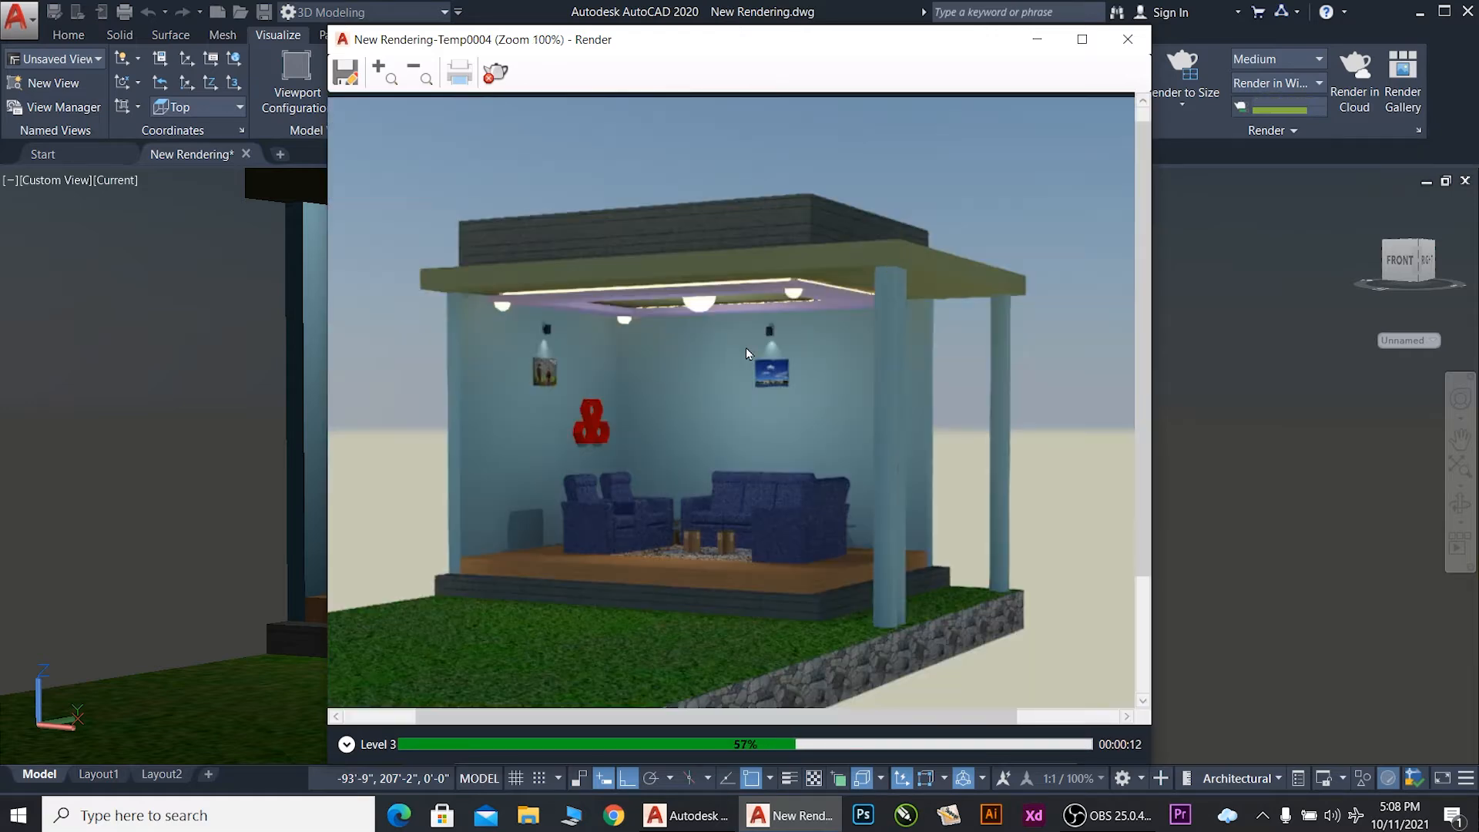
click(1128, 39)
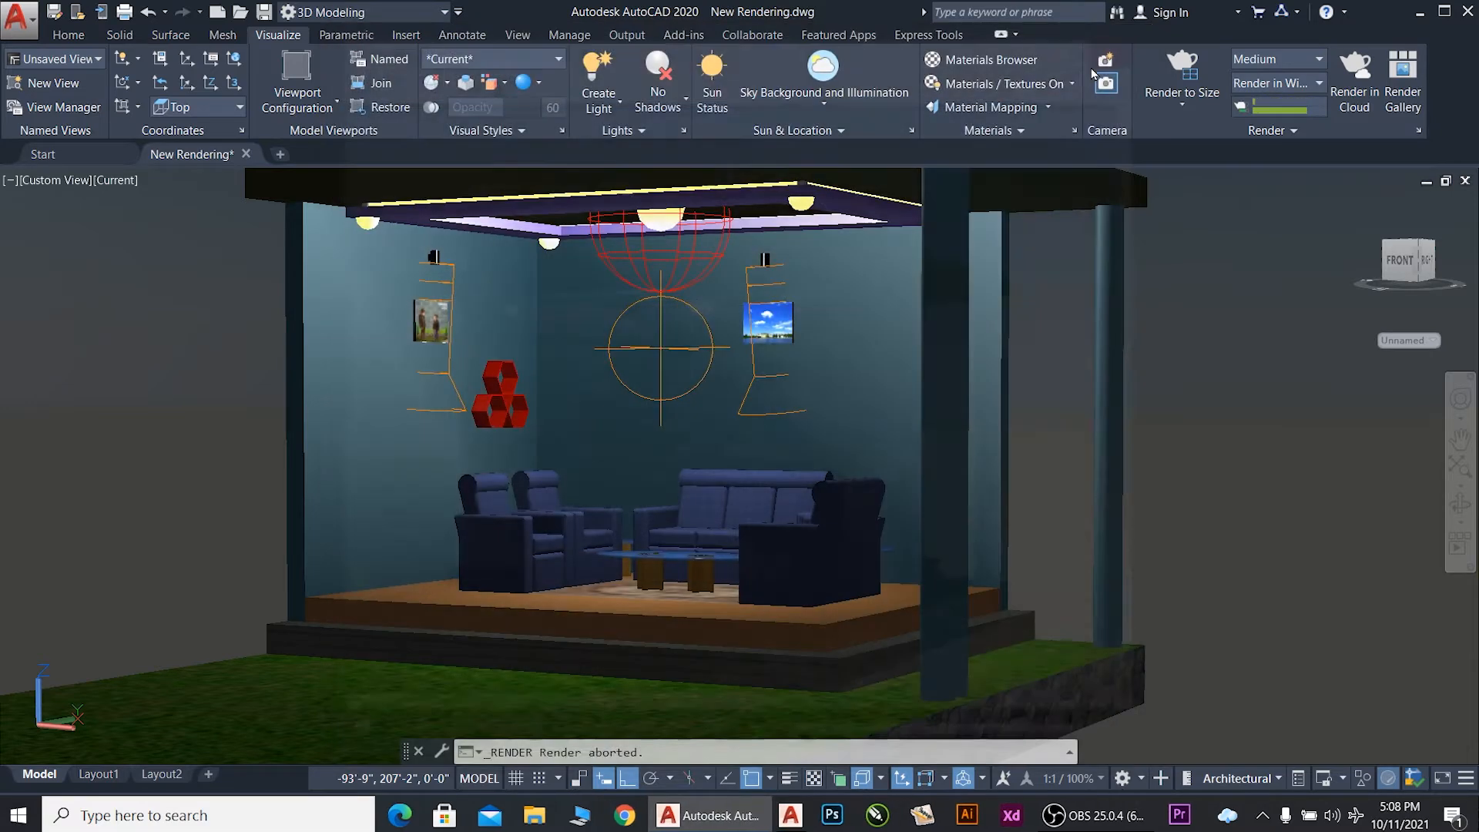
Step: Switch the viewport shadow display to Full Shadows and dismiss the 3D display performance notice
click(663, 109)
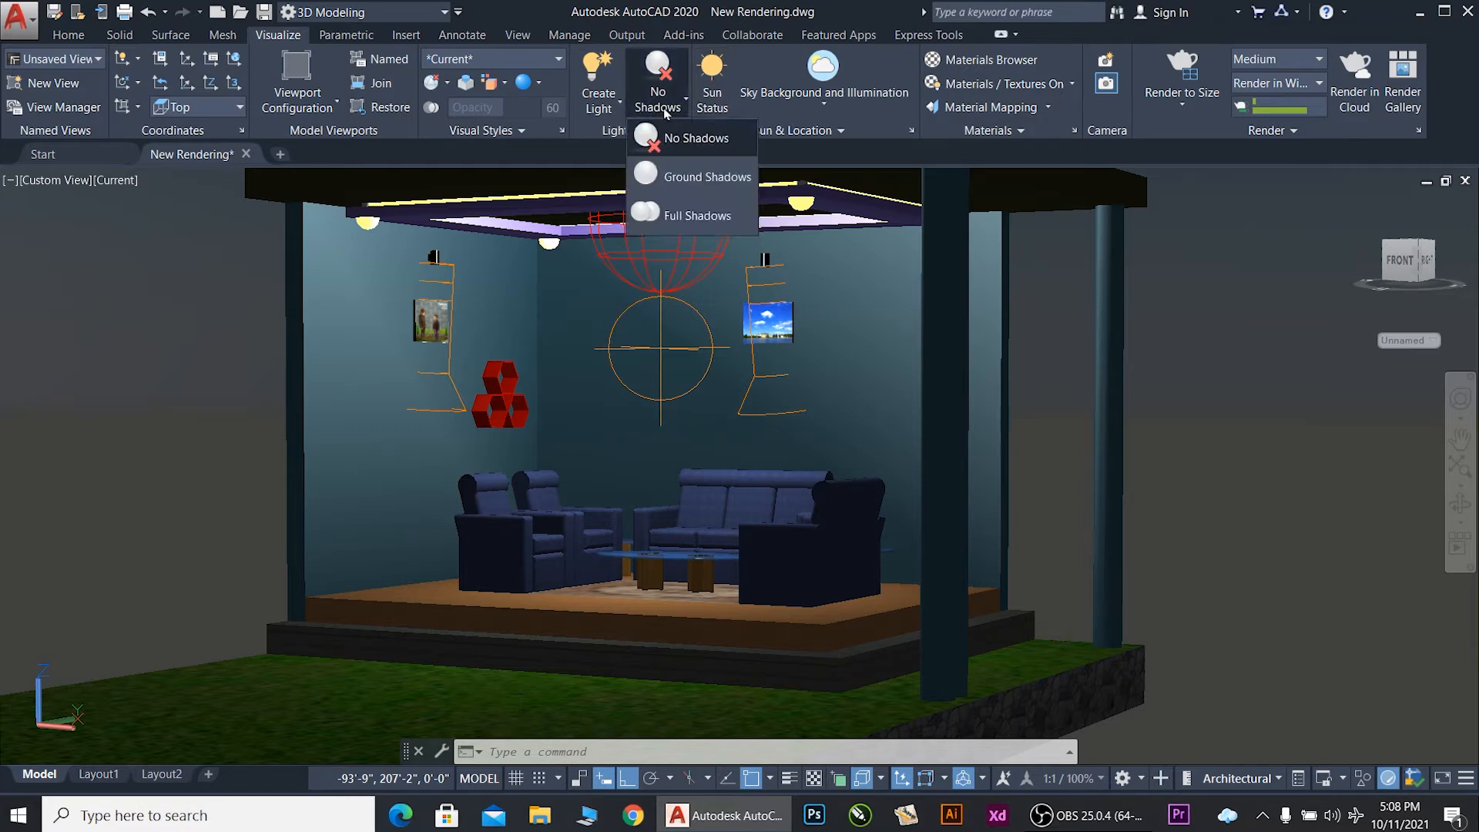
click(696, 215)
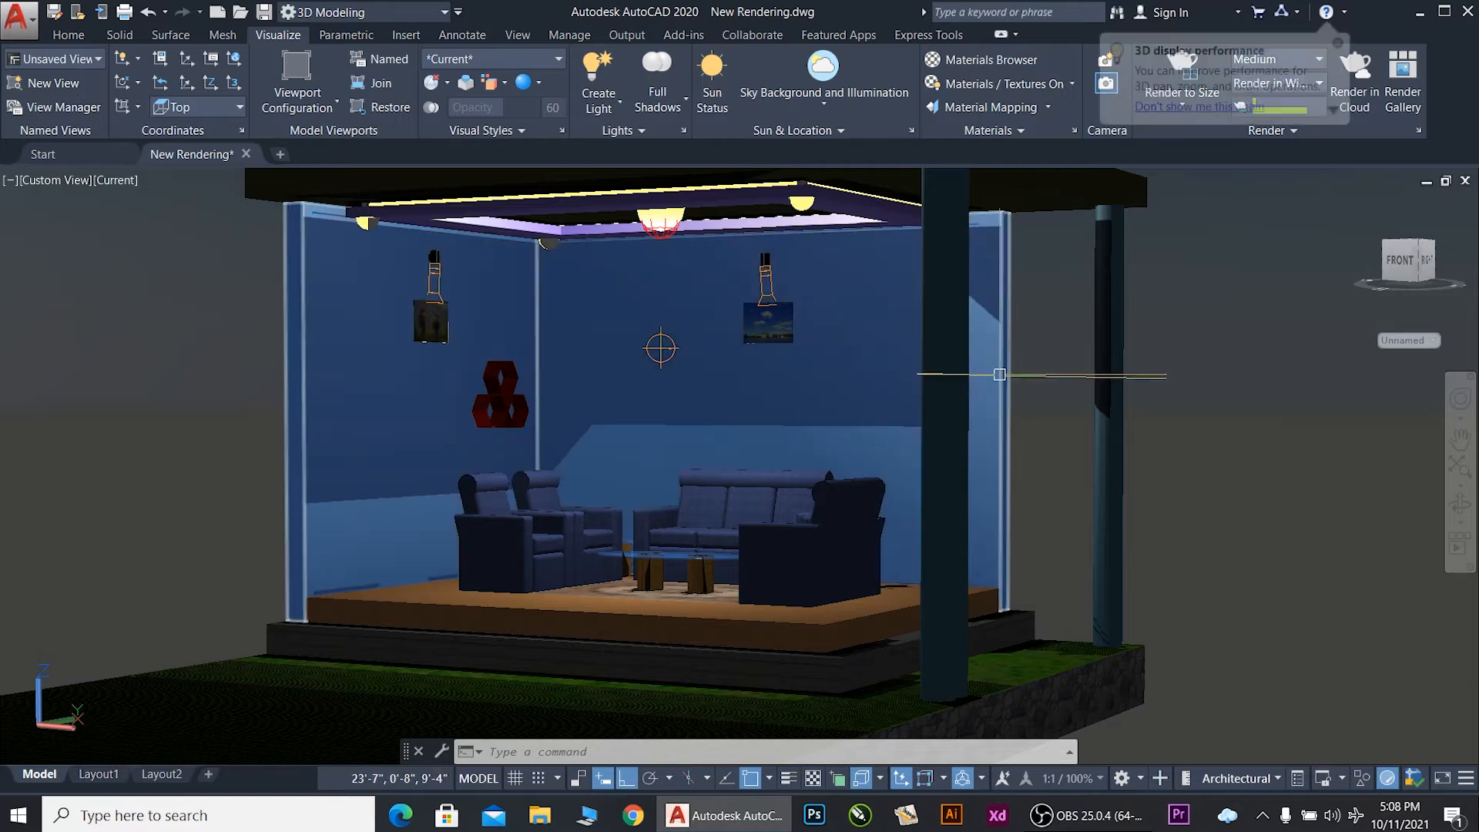
click(1338, 43)
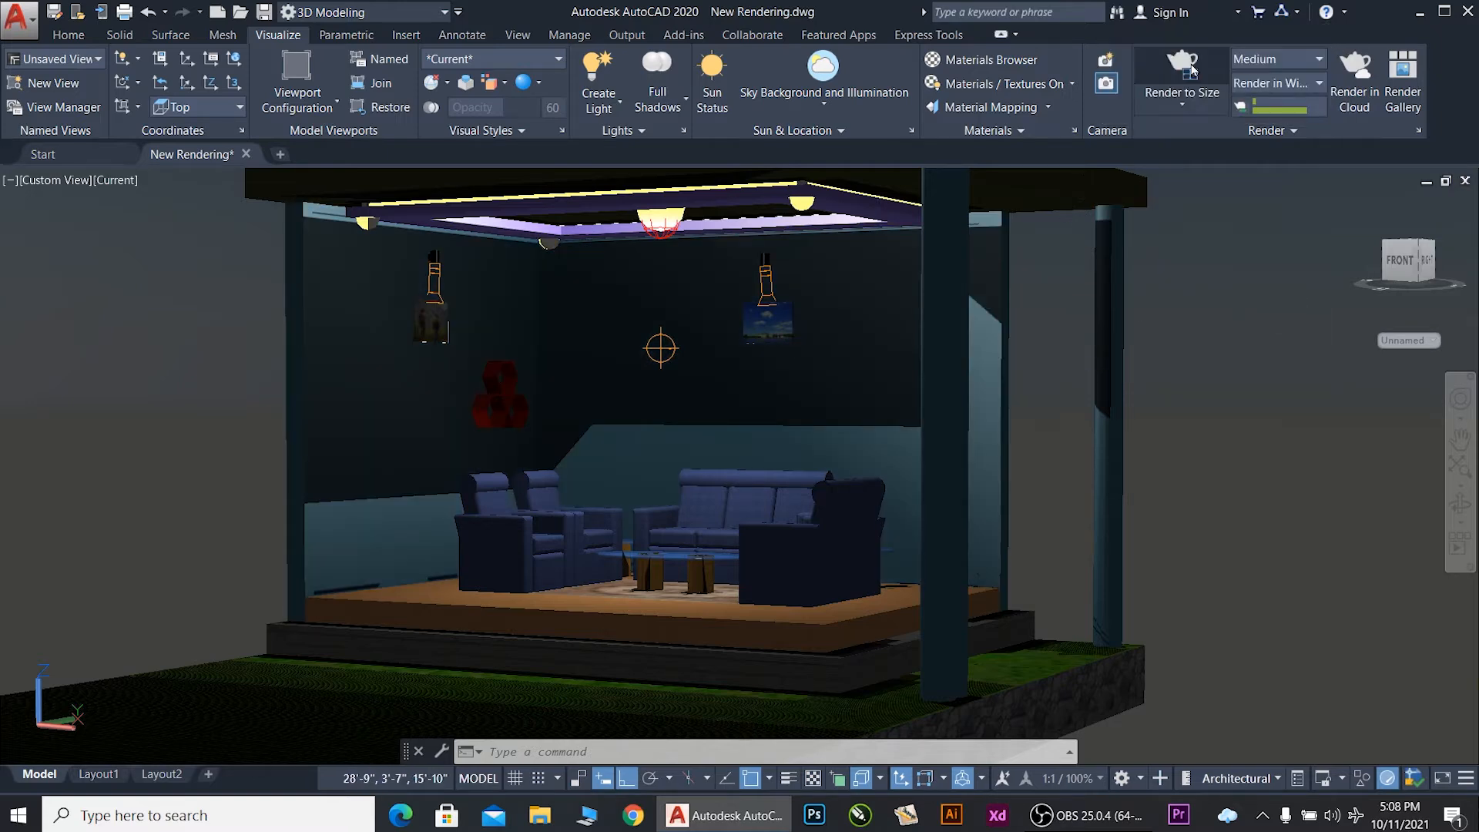
Step: Render the view with Full Shadows on, inspect the room walls, lights and furniture, and close the render window
click(1187, 69)
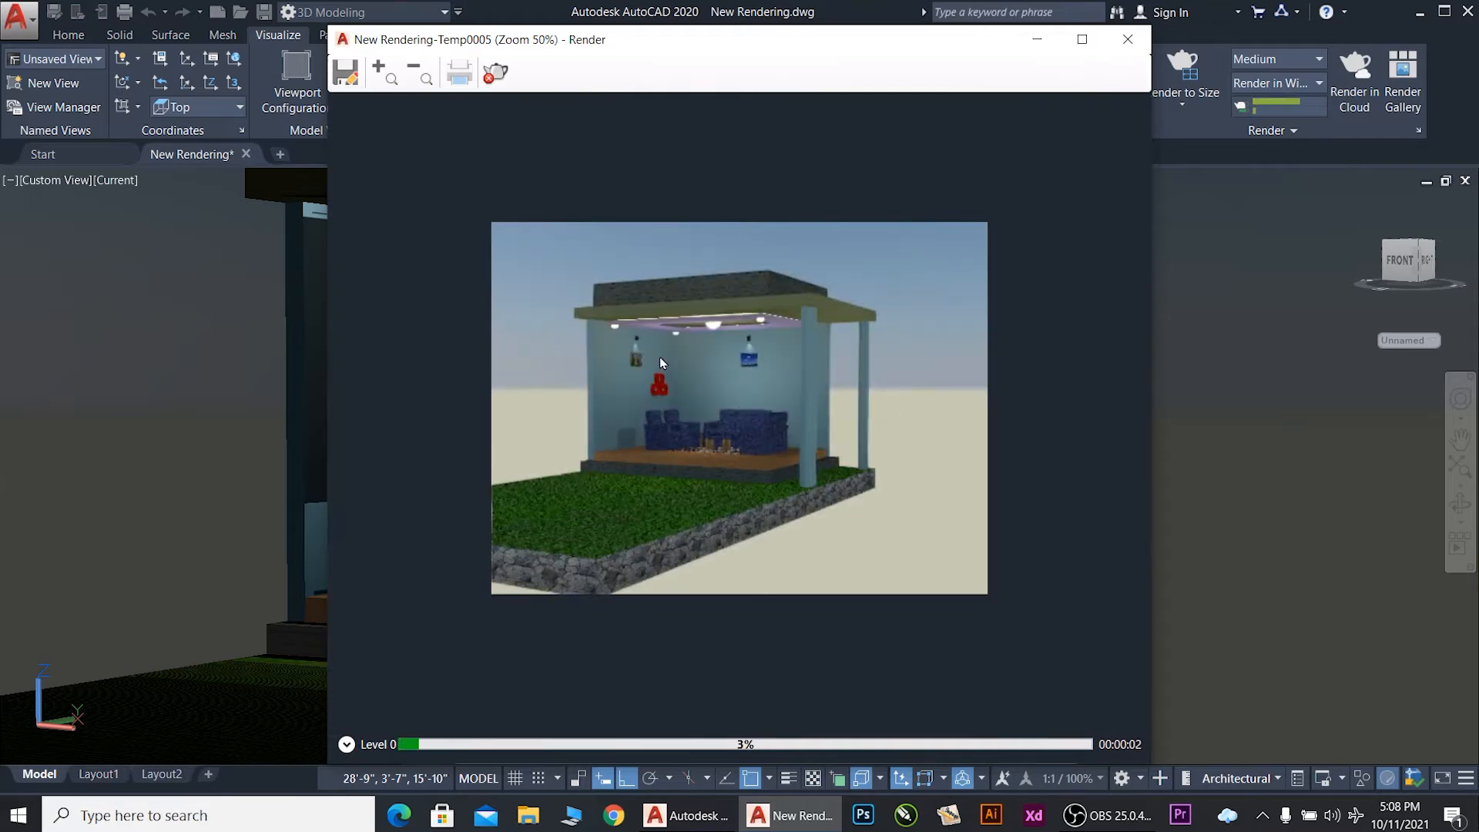
scroll(660, 358, up, 1)
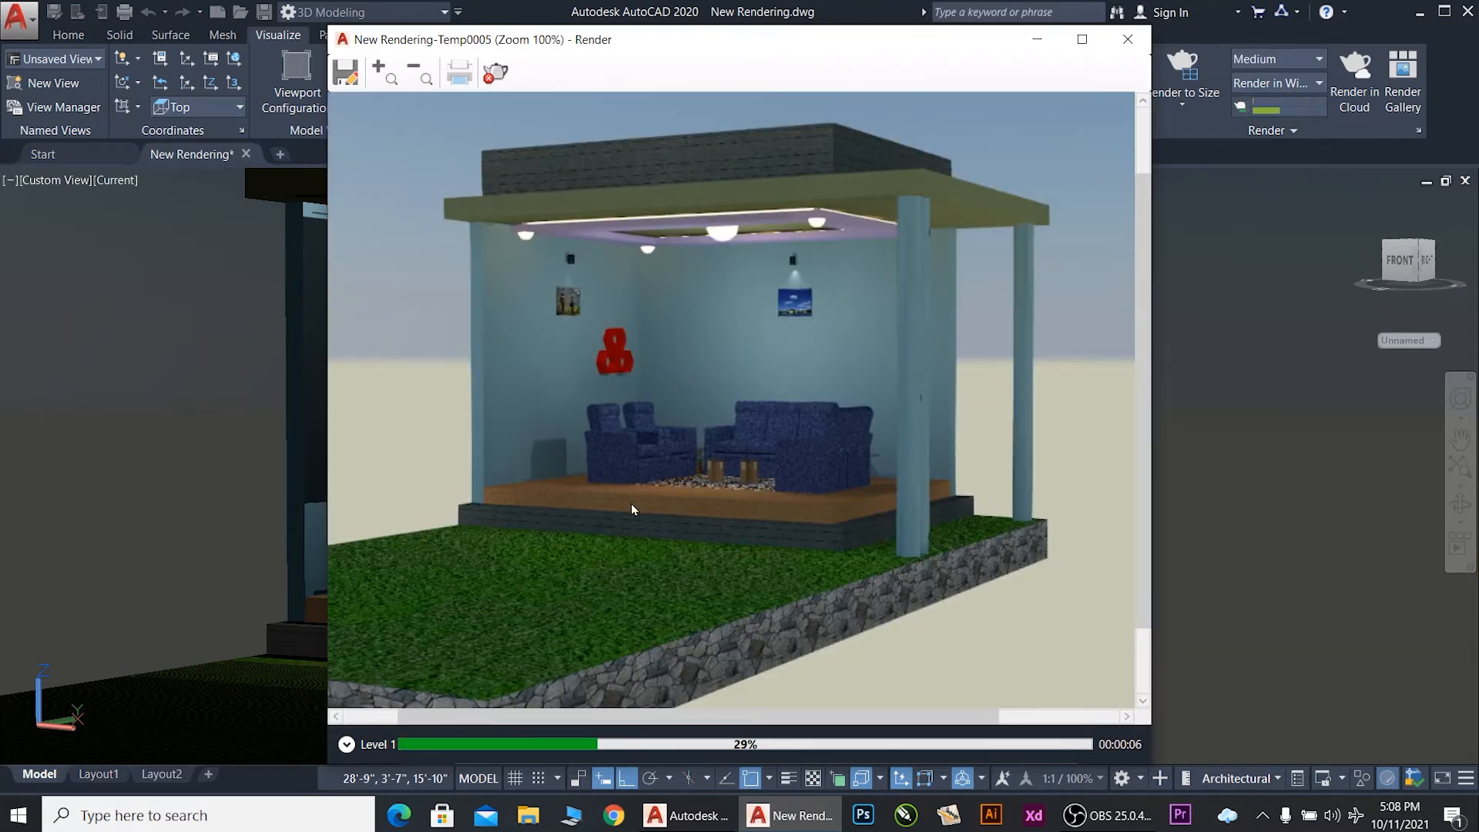
scroll(694, 377, up, 1)
scroll(693, 371, down, 1)
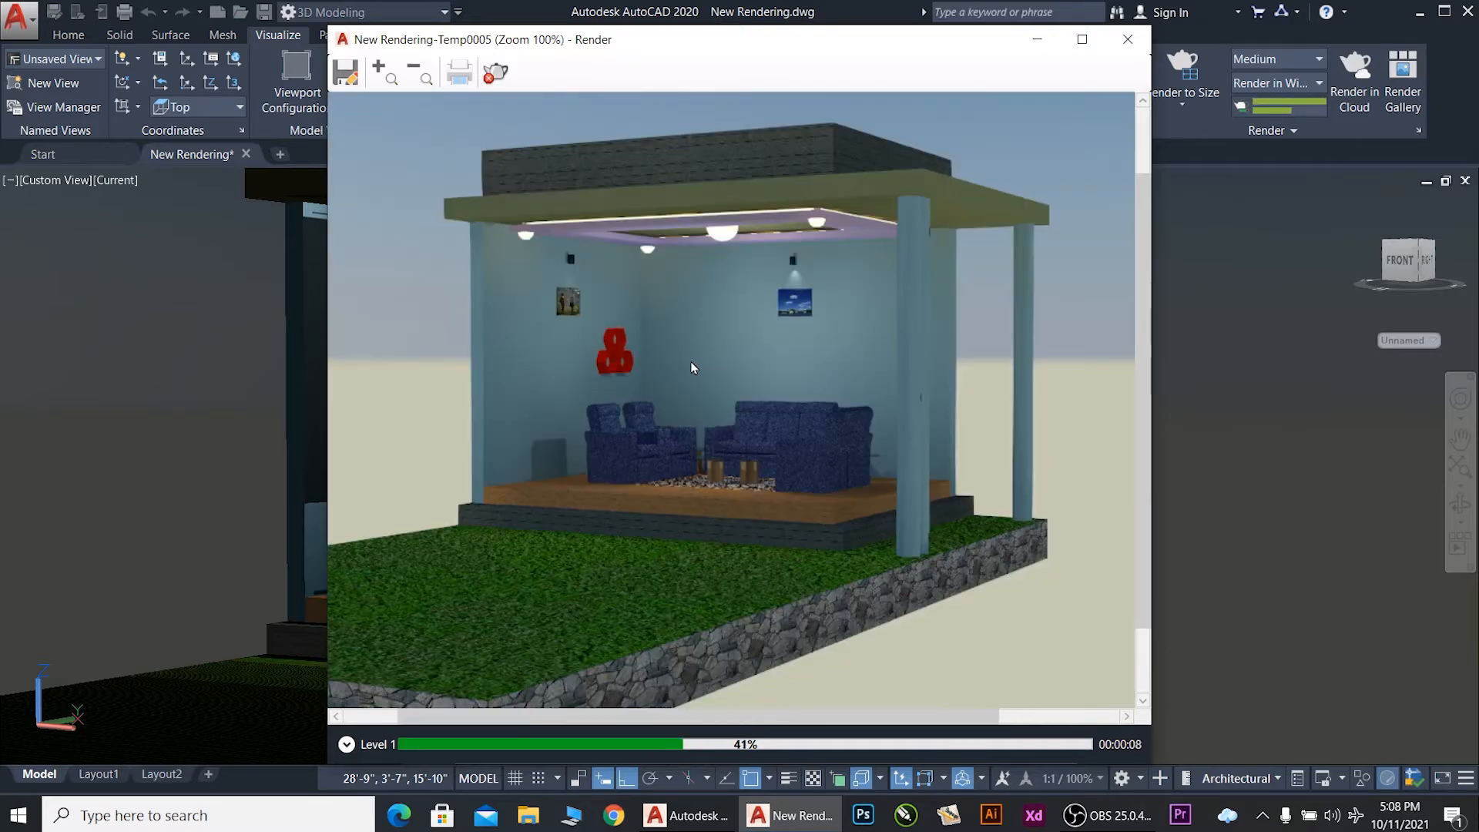
scroll(580, 232, up, 1)
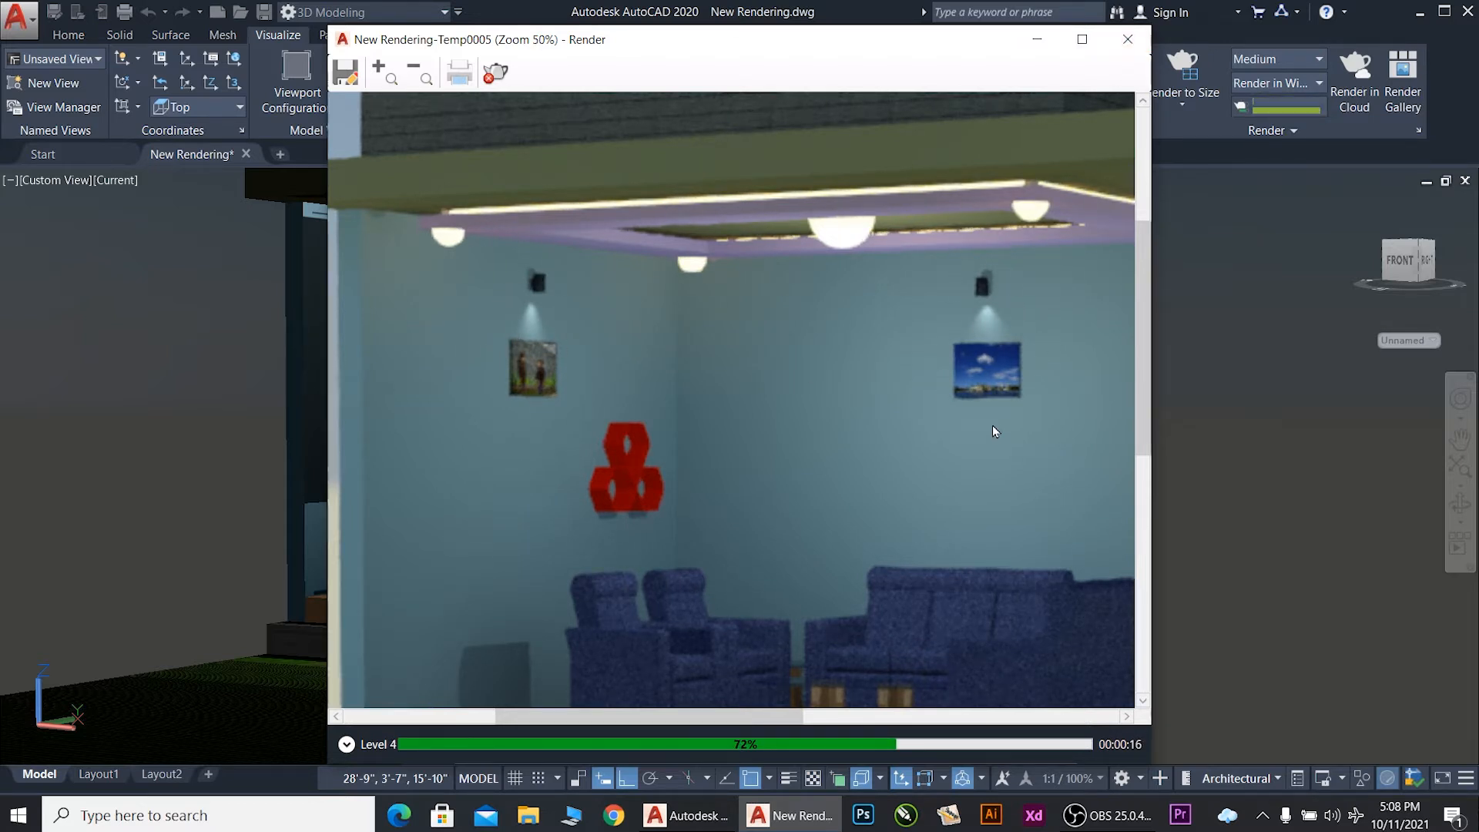
scroll(992, 424, down, 1)
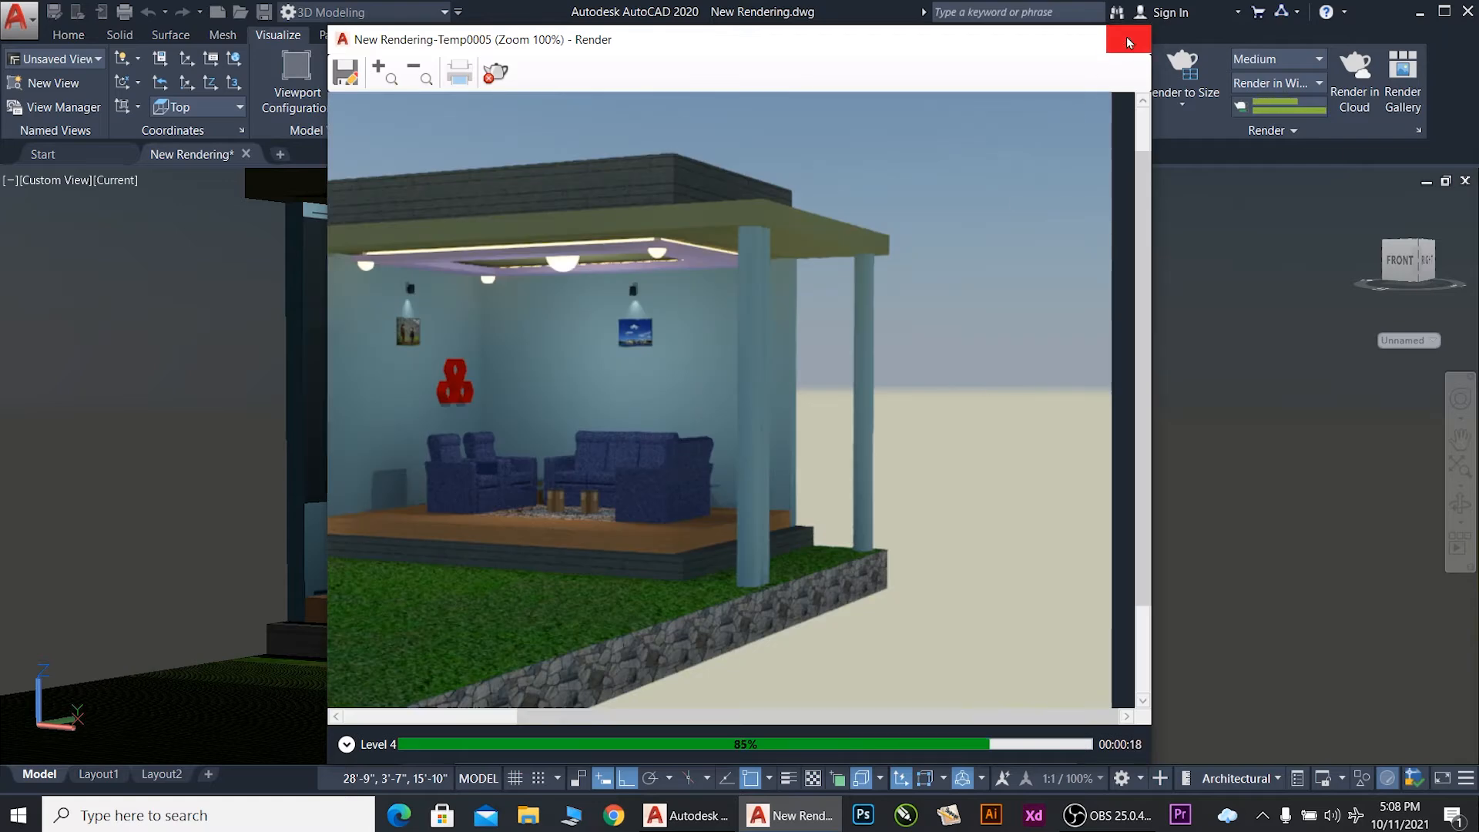
click(1128, 39)
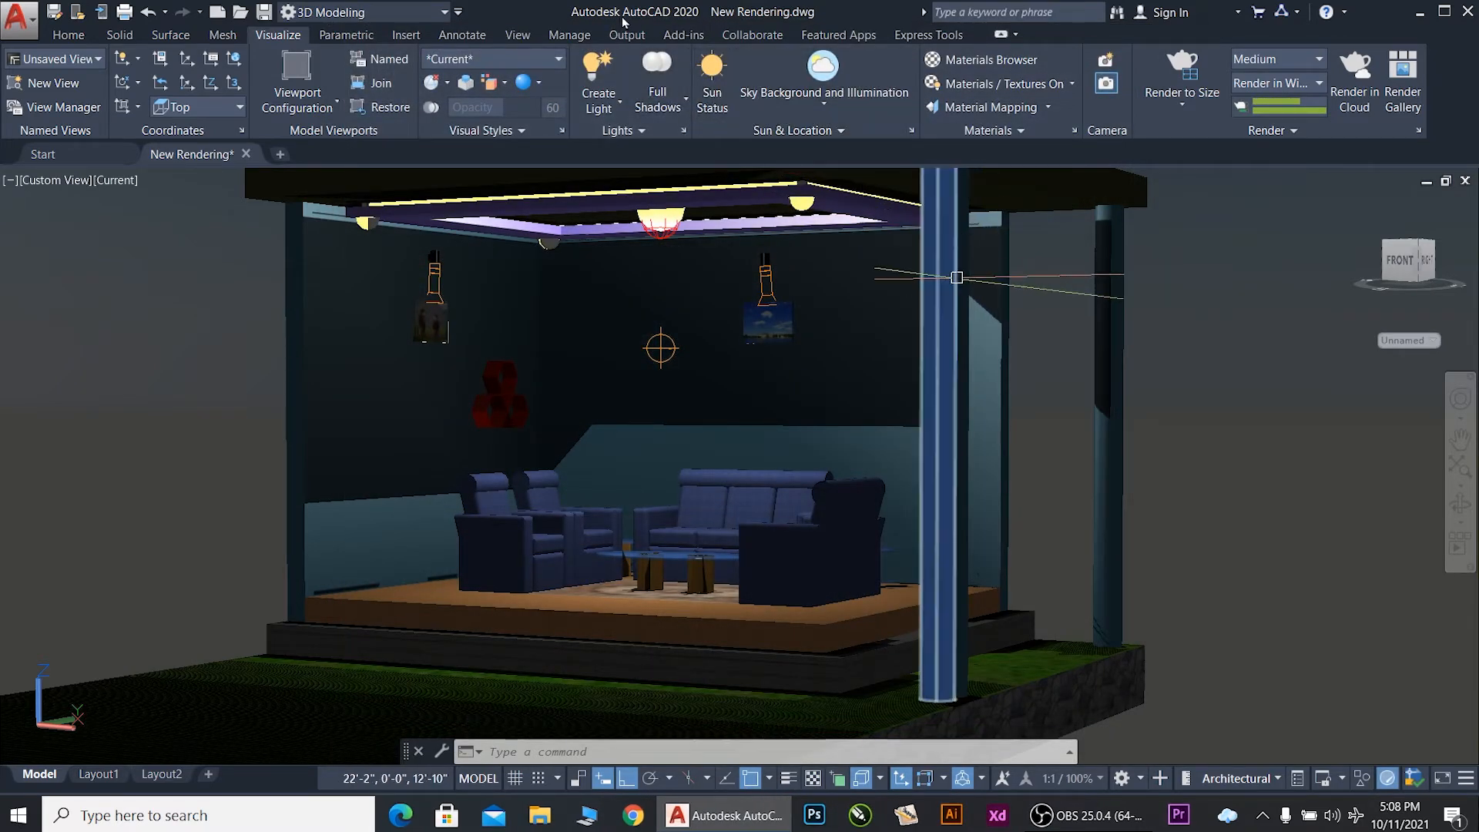
Step: Turn on the sun and keep the existing exposure settings
click(712, 110)
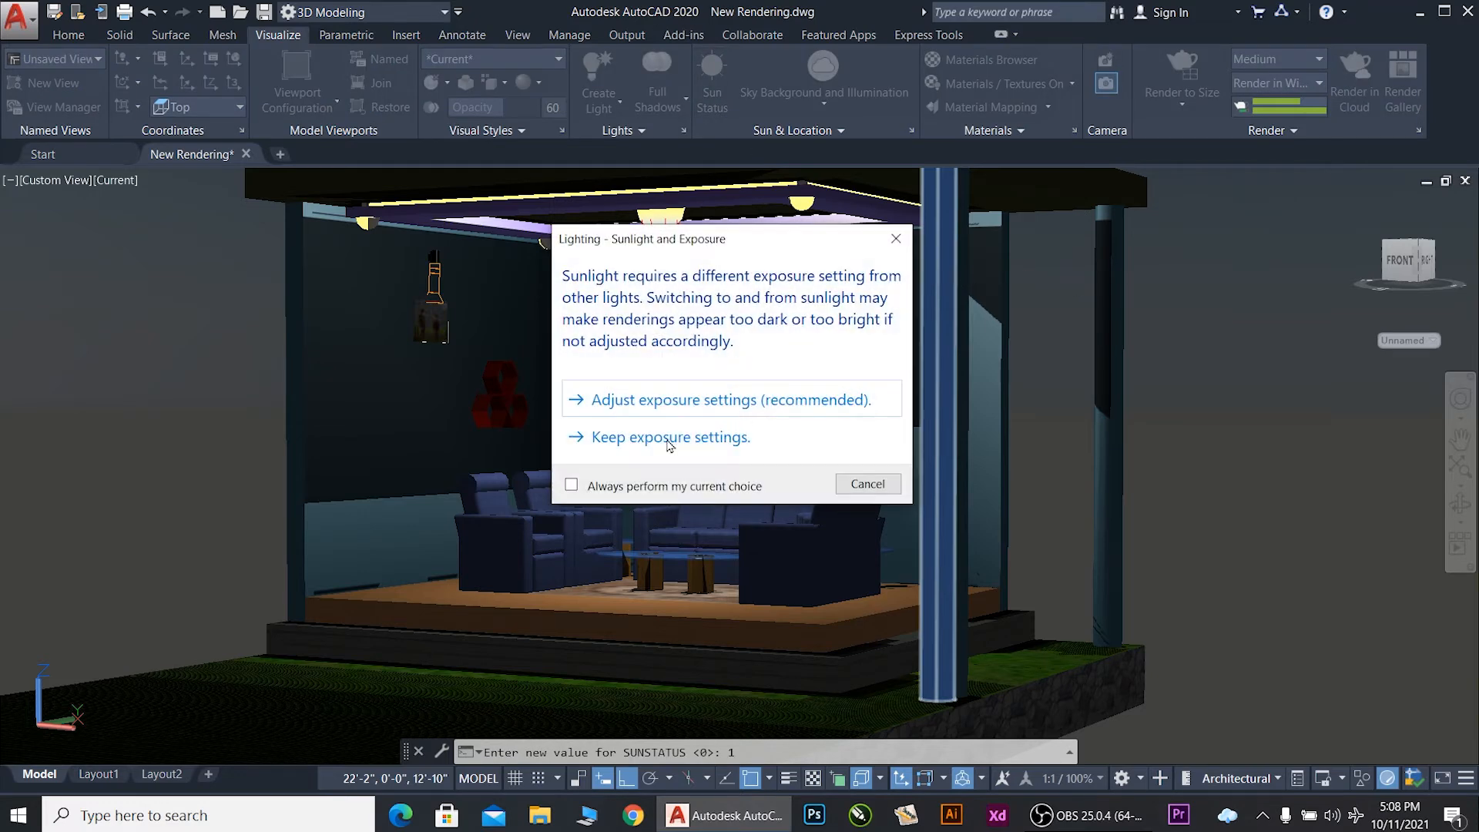
click(809, 436)
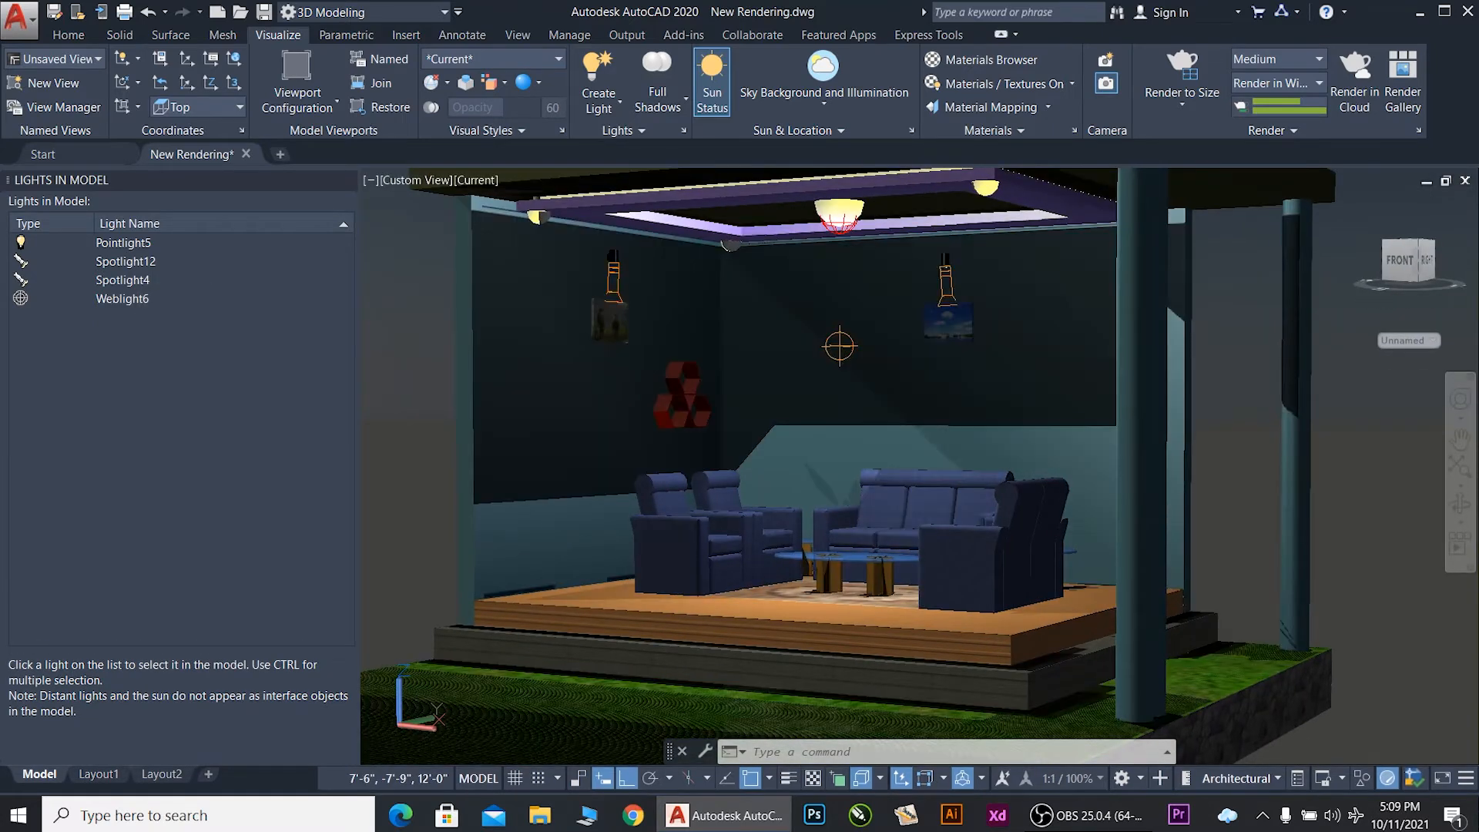
Step: From the list of lights in the model, open the properties of Spotlight12 and set its lamp intensity to 3000 Cd
click(200, 276)
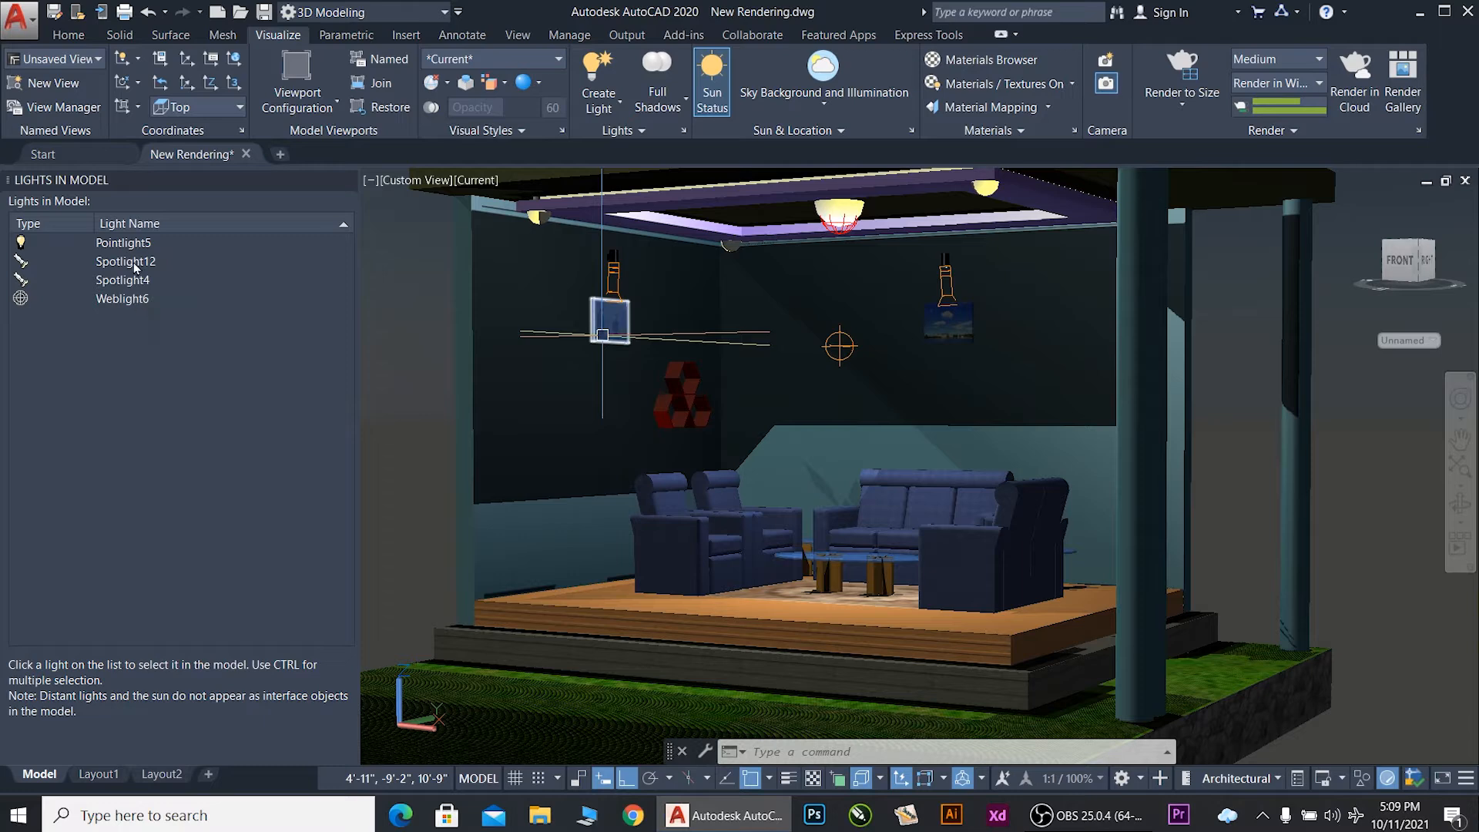
click(106, 265)
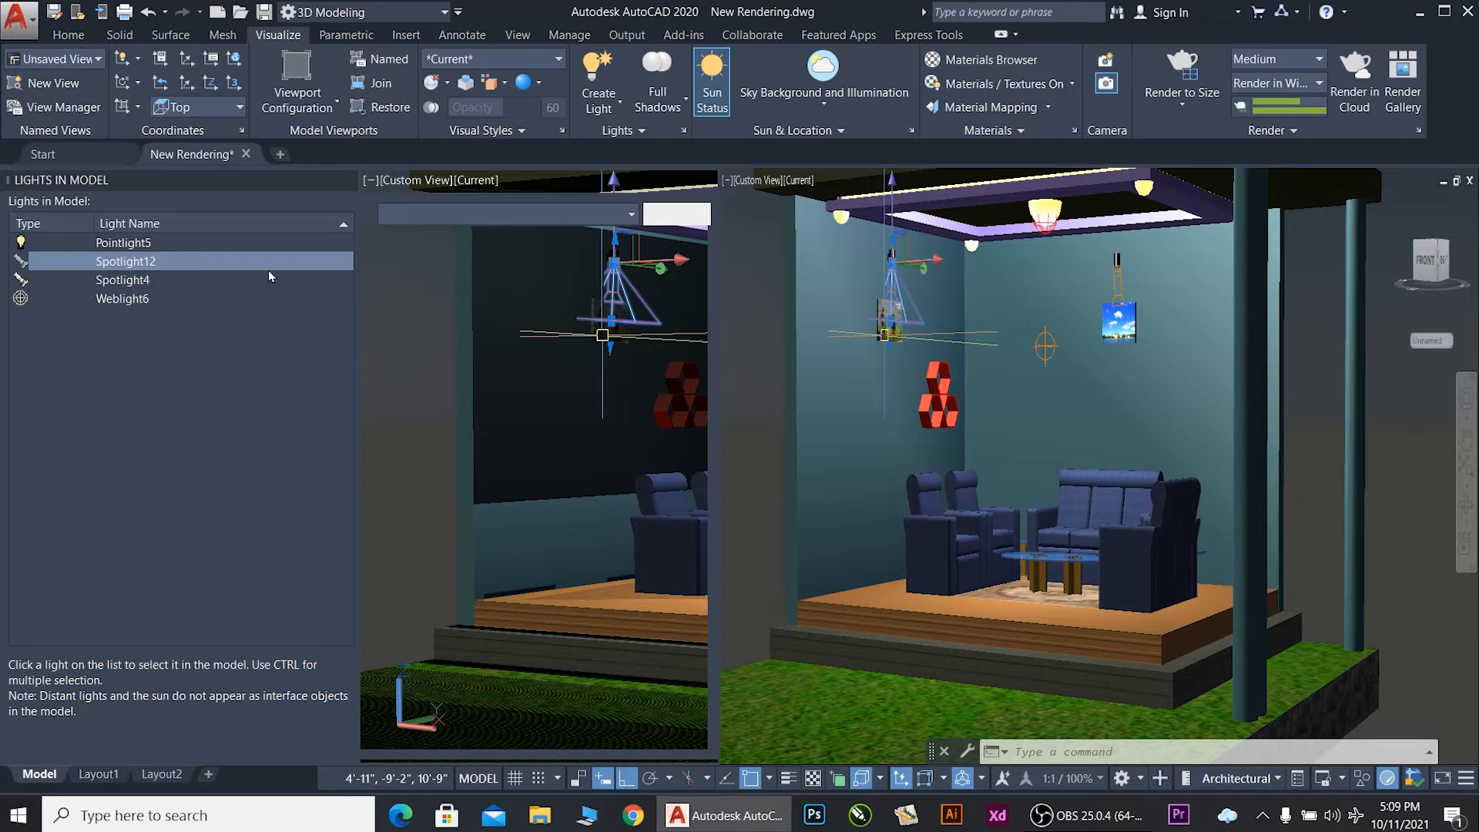
double_click(268, 268)
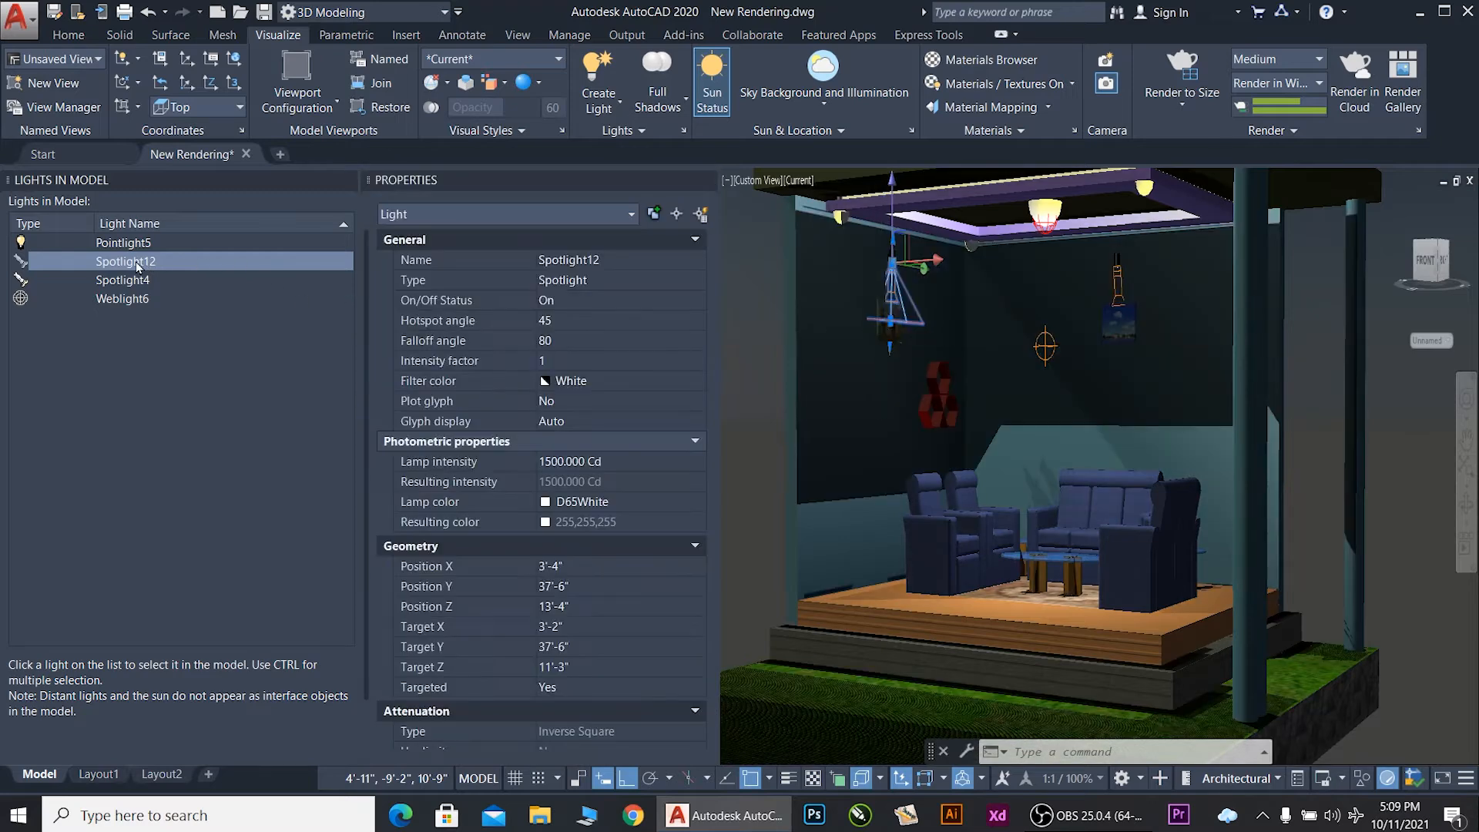
click(549, 360)
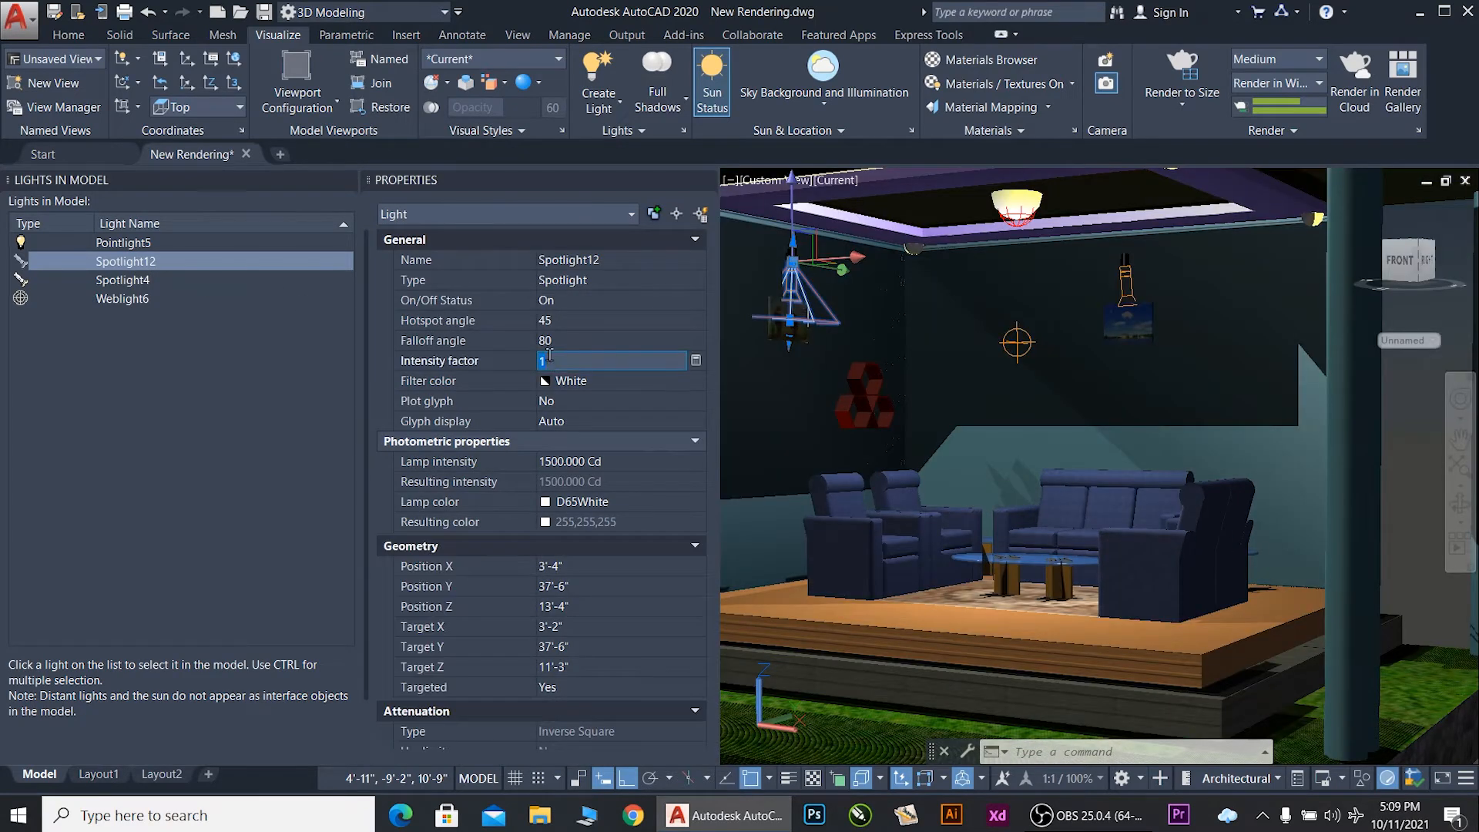
click(573, 464)
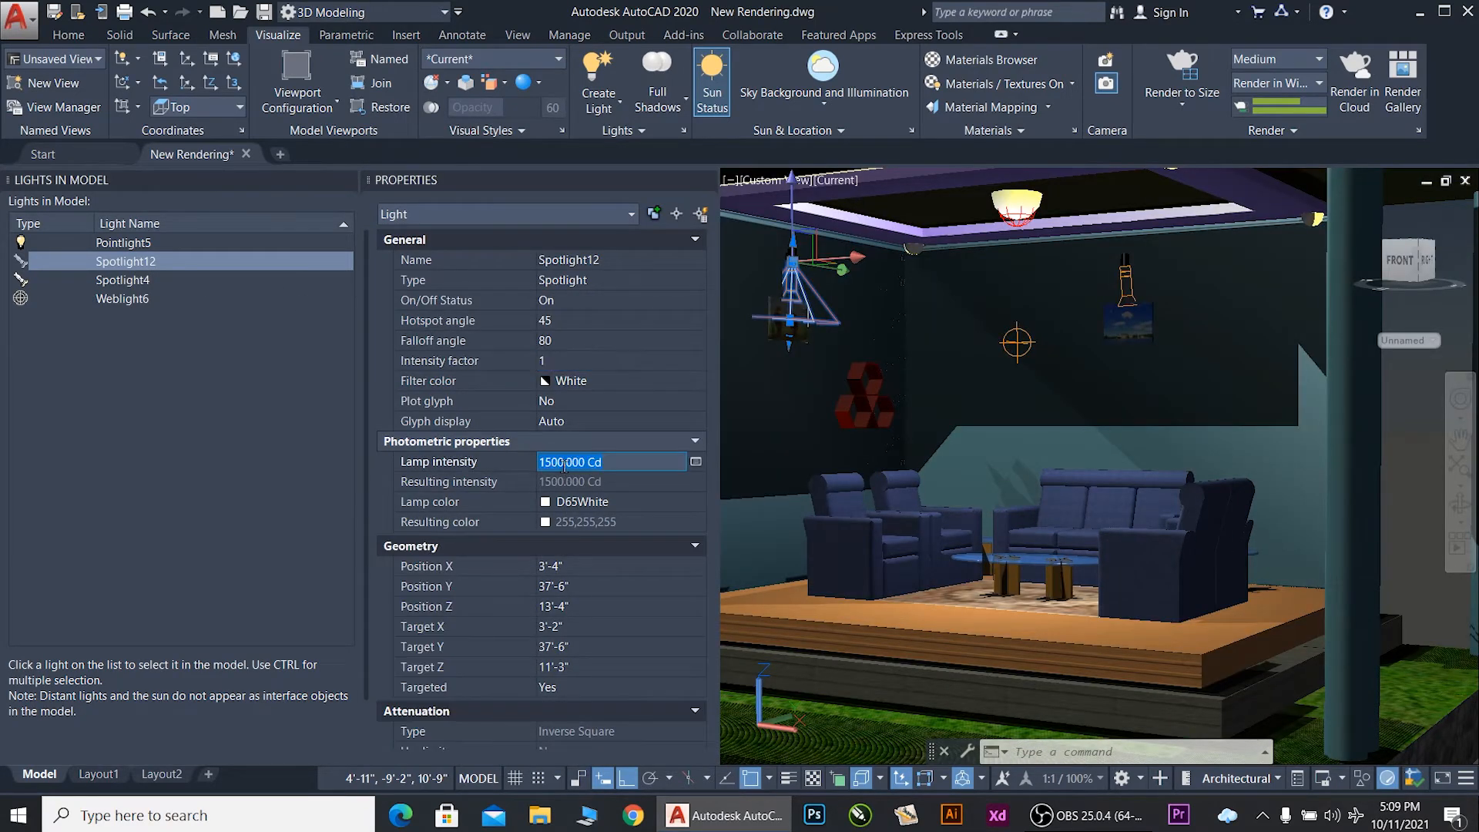
drag(565, 463, 510, 459)
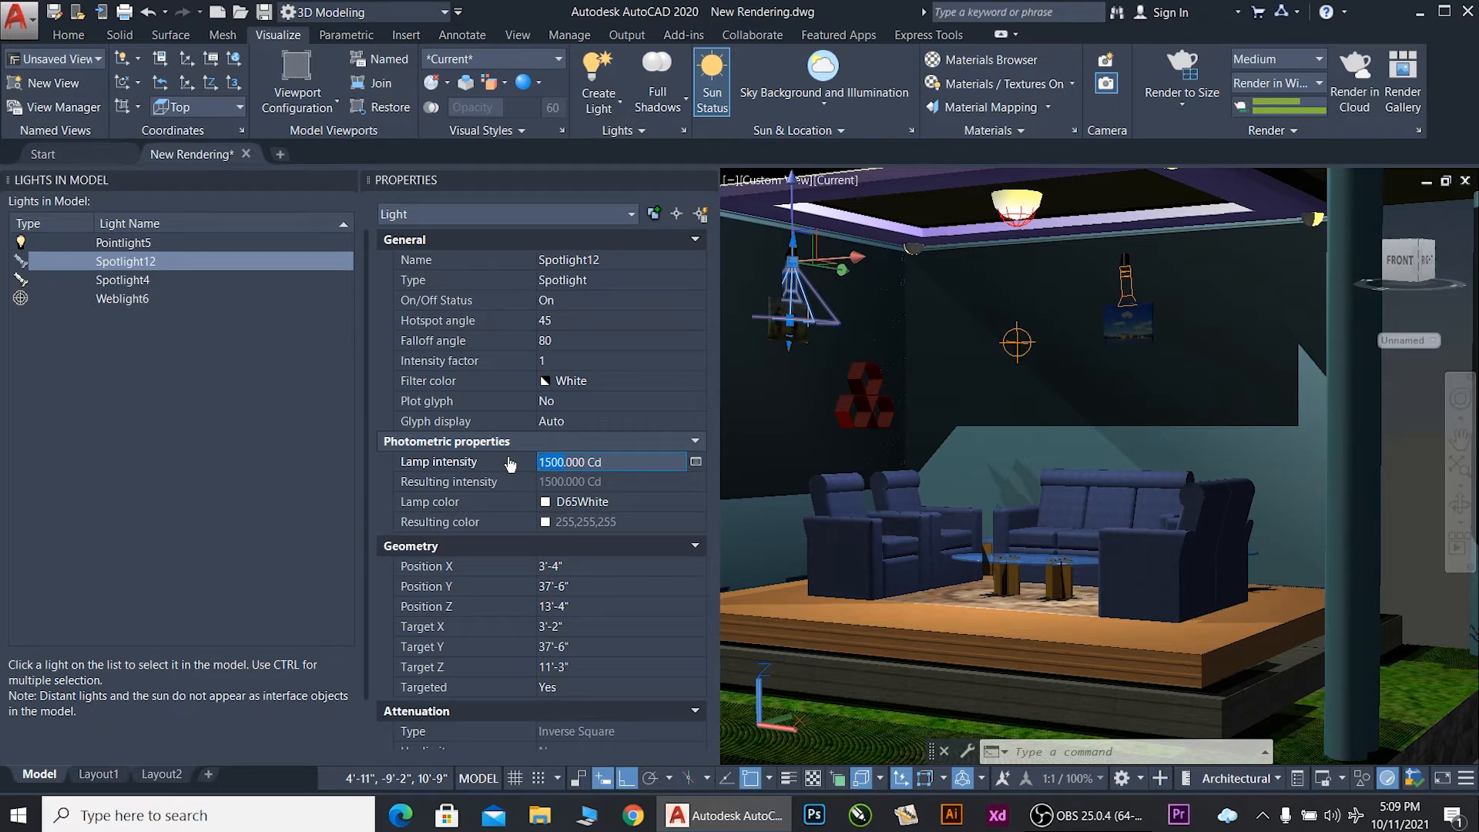
text(3000)
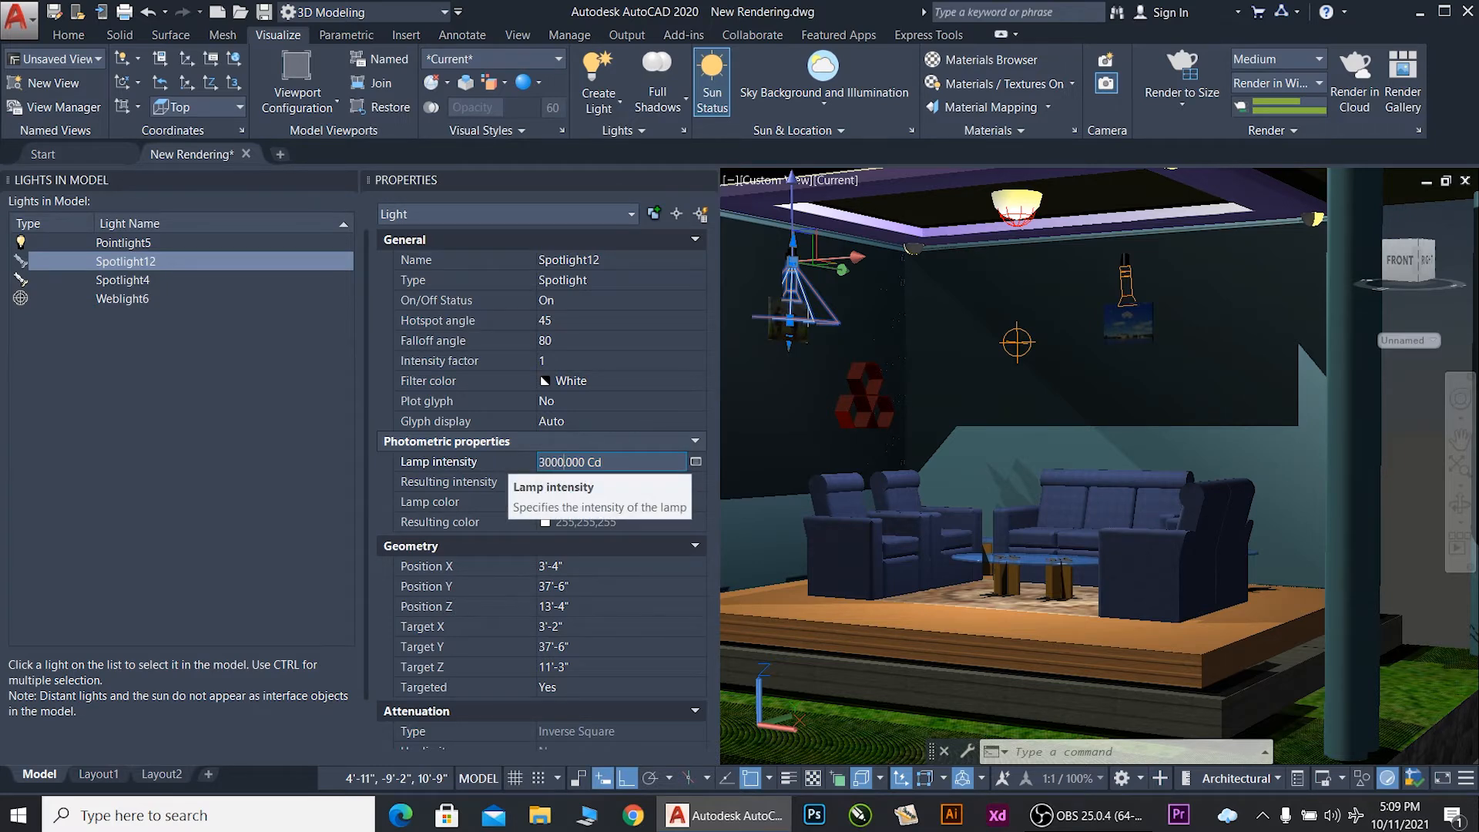
key(Return)
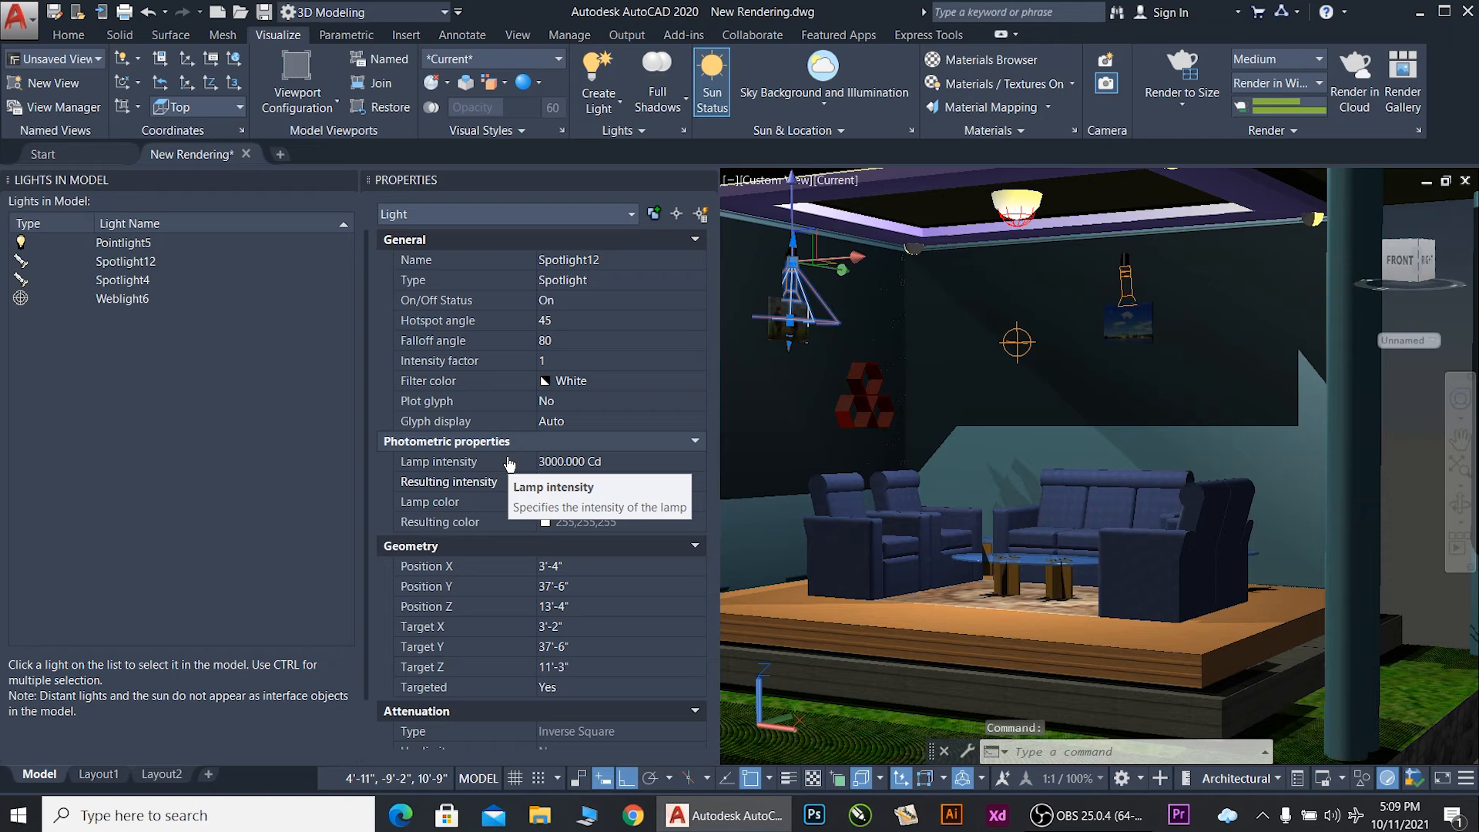
Step: Set the lamp intensity of Spotlight4 to 3000 Cd and close its properties
click(106, 282)
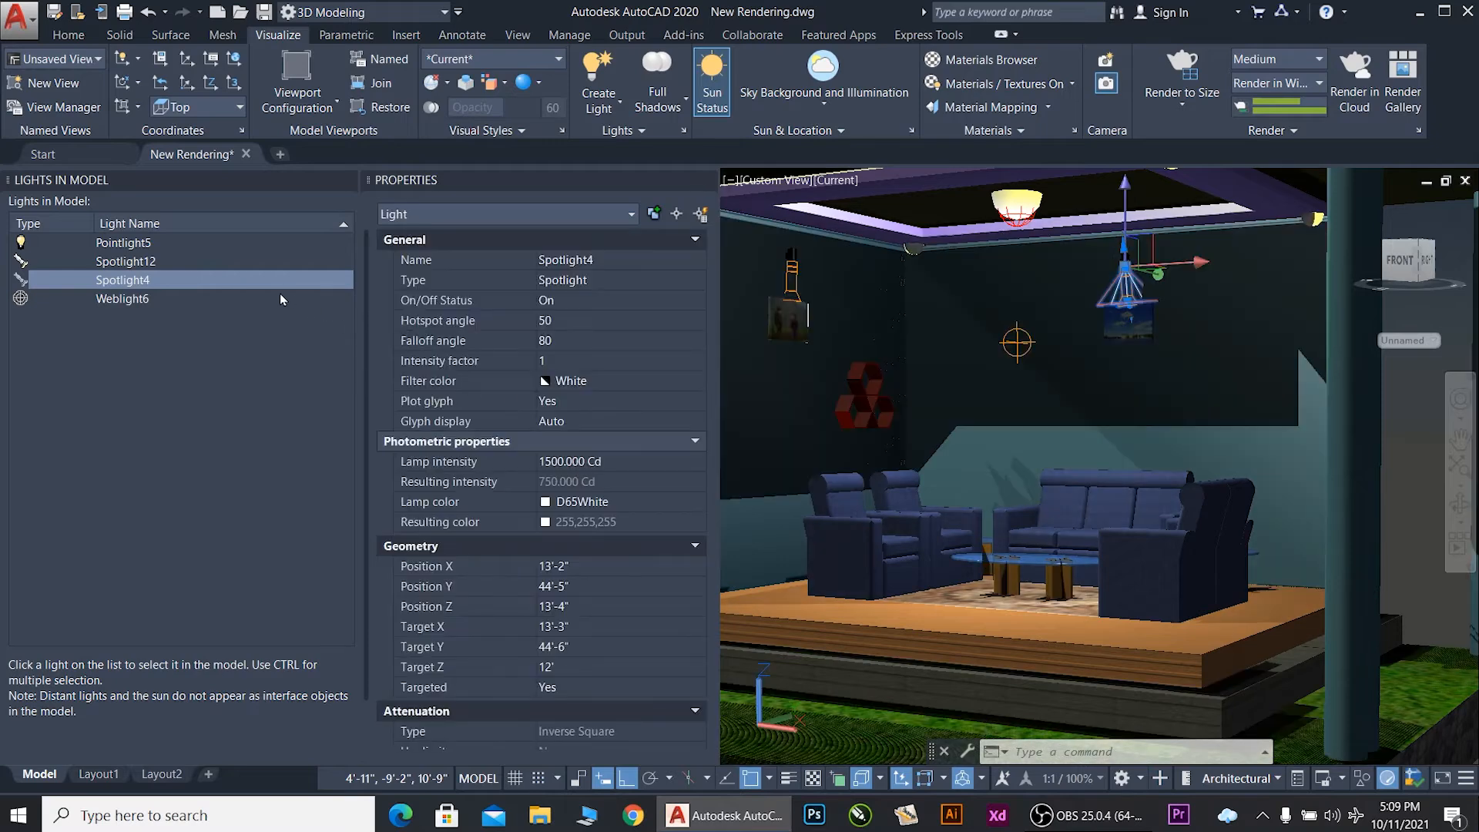
click(561, 463)
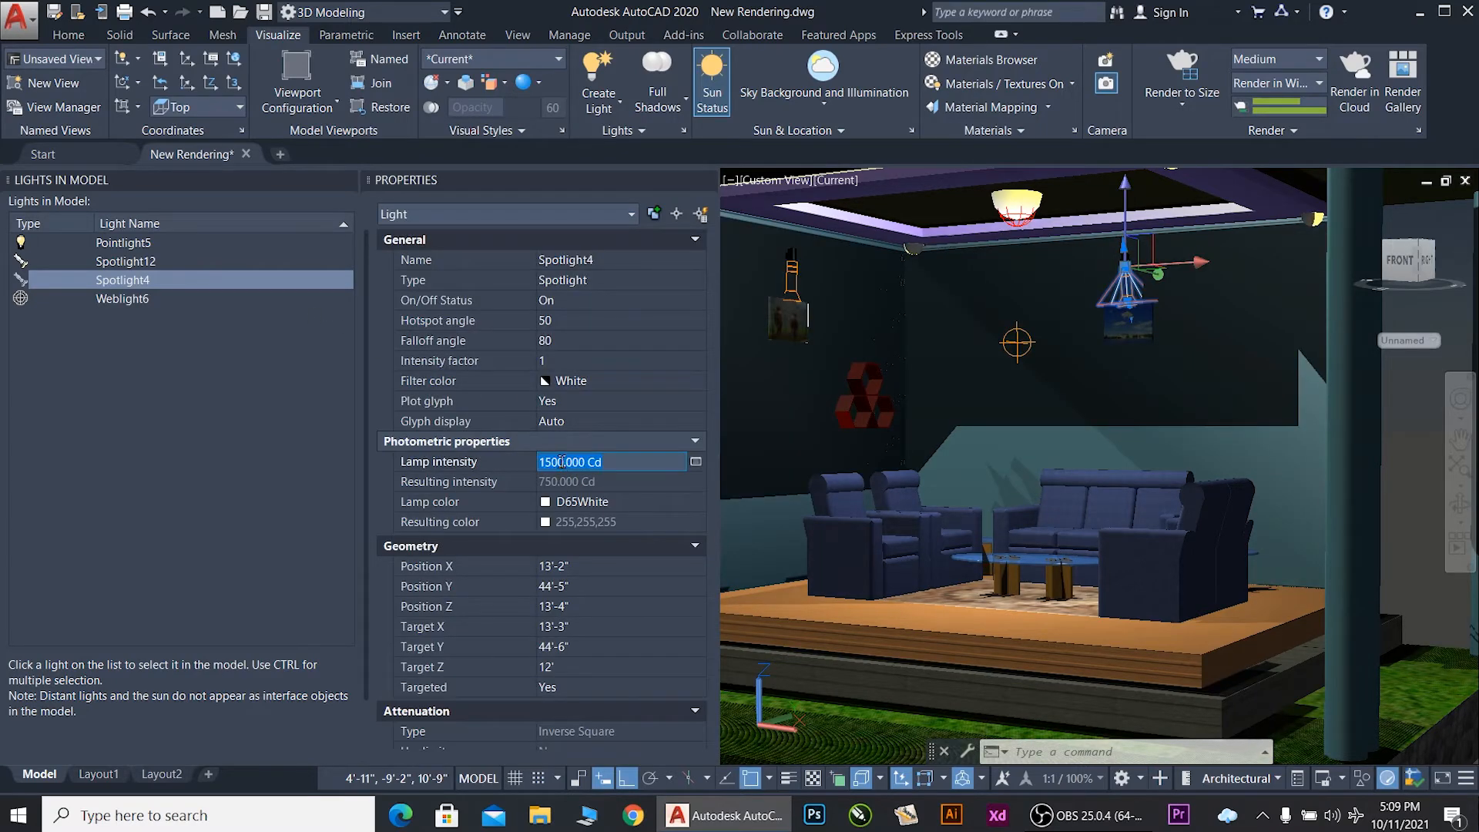
drag(565, 462, 487, 465)
text(3000)
key(Return)
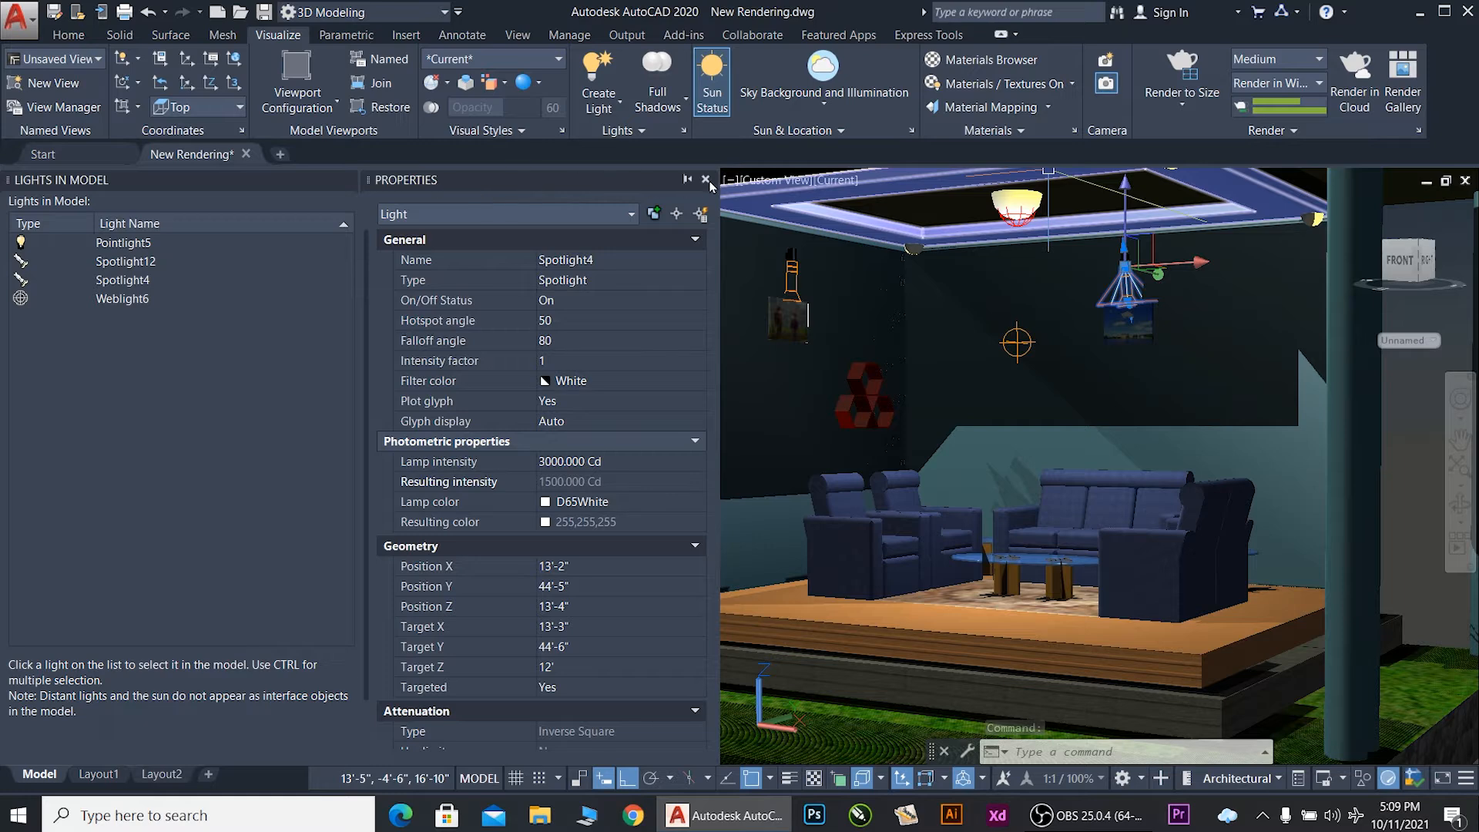
click(705, 180)
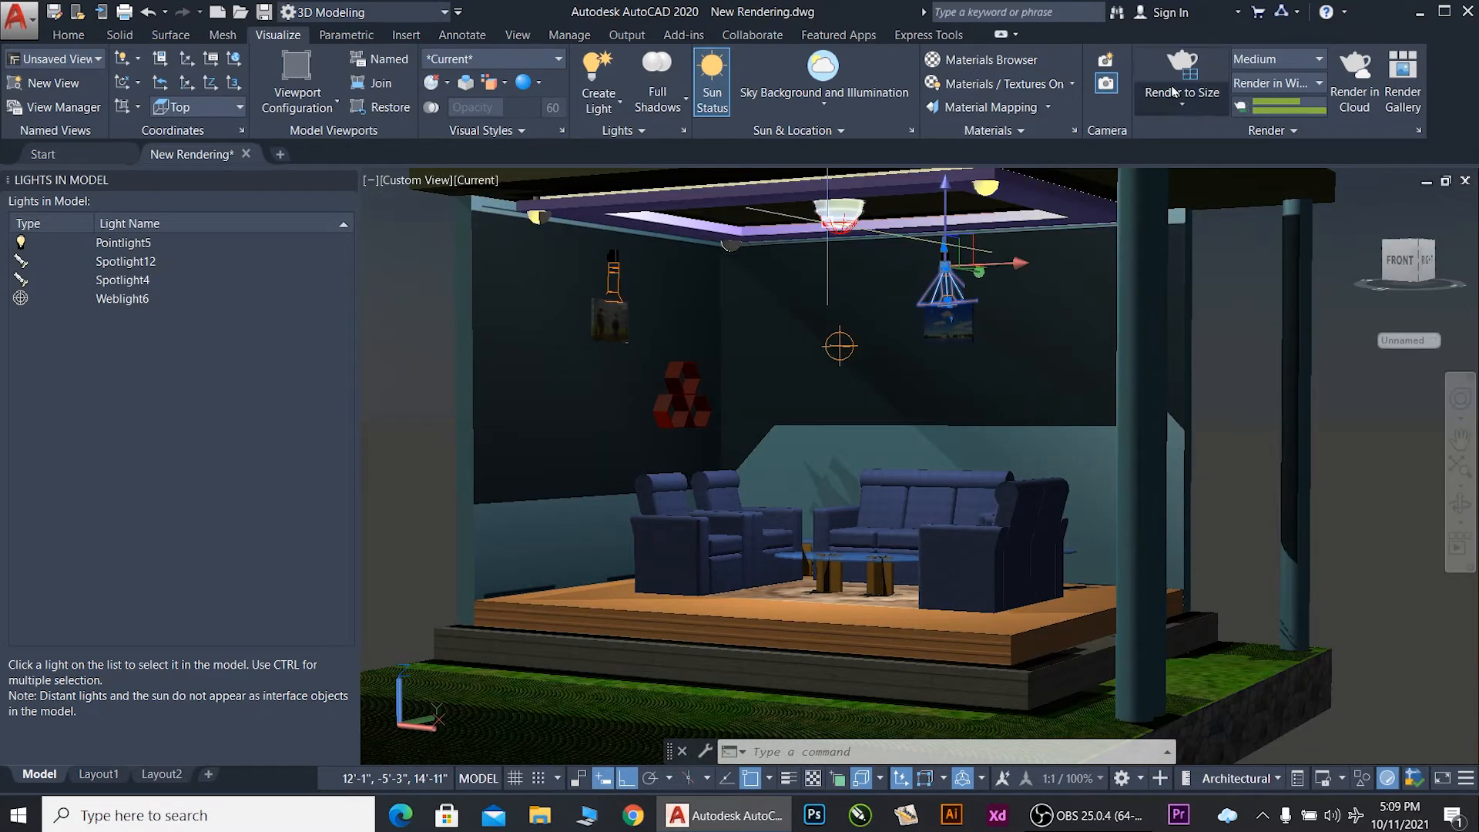
Step: Render the view with the sun on, inspect the spotlights, ceiling lights and furniture up close, and close the render window
click(1193, 73)
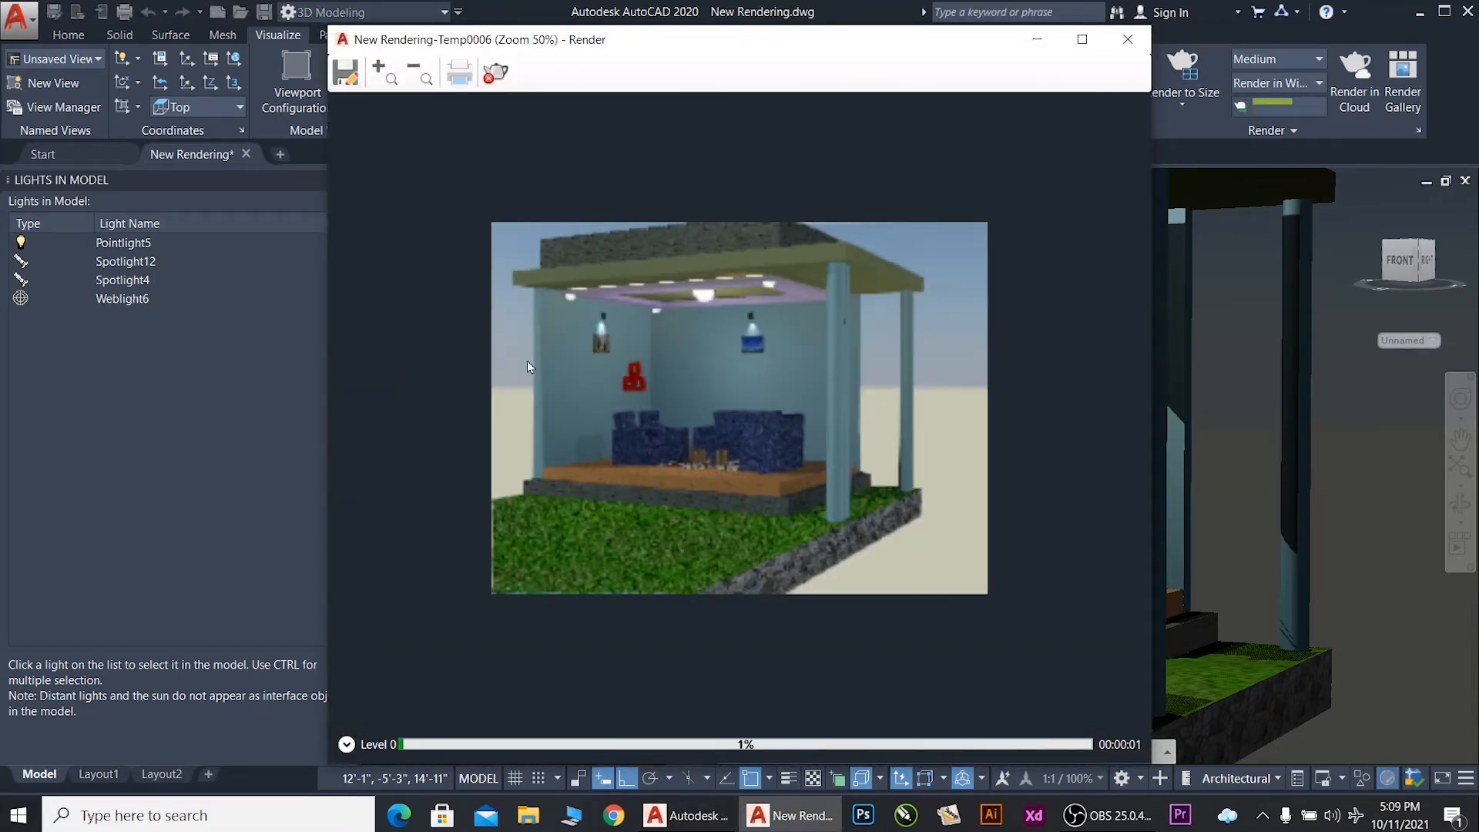
scroll(638, 312, up, 2)
scroll(637, 312, down, 2)
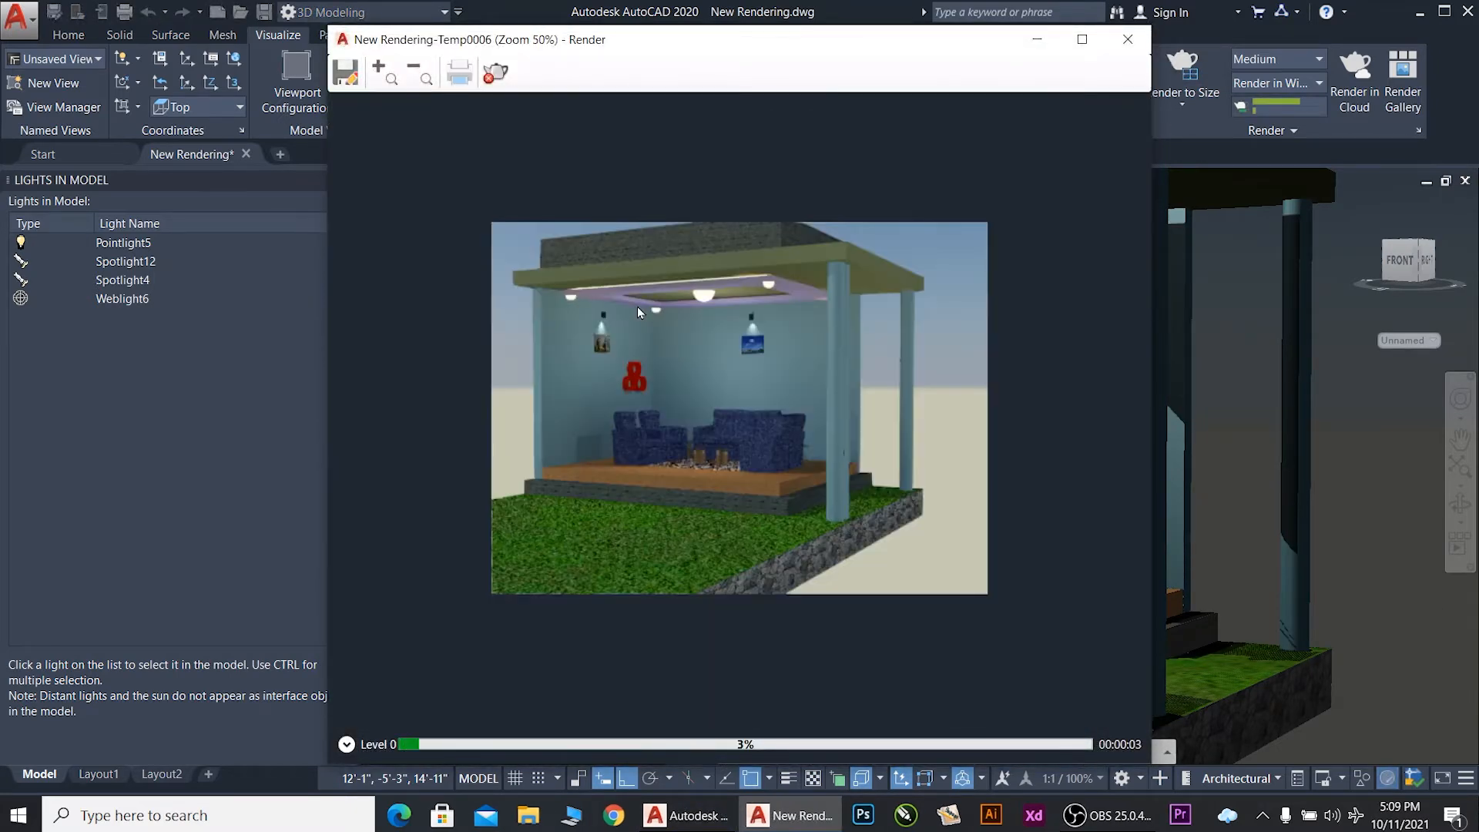
scroll(638, 312, up, 2)
scroll(639, 310, down, 2)
scroll(644, 309, up, 1)
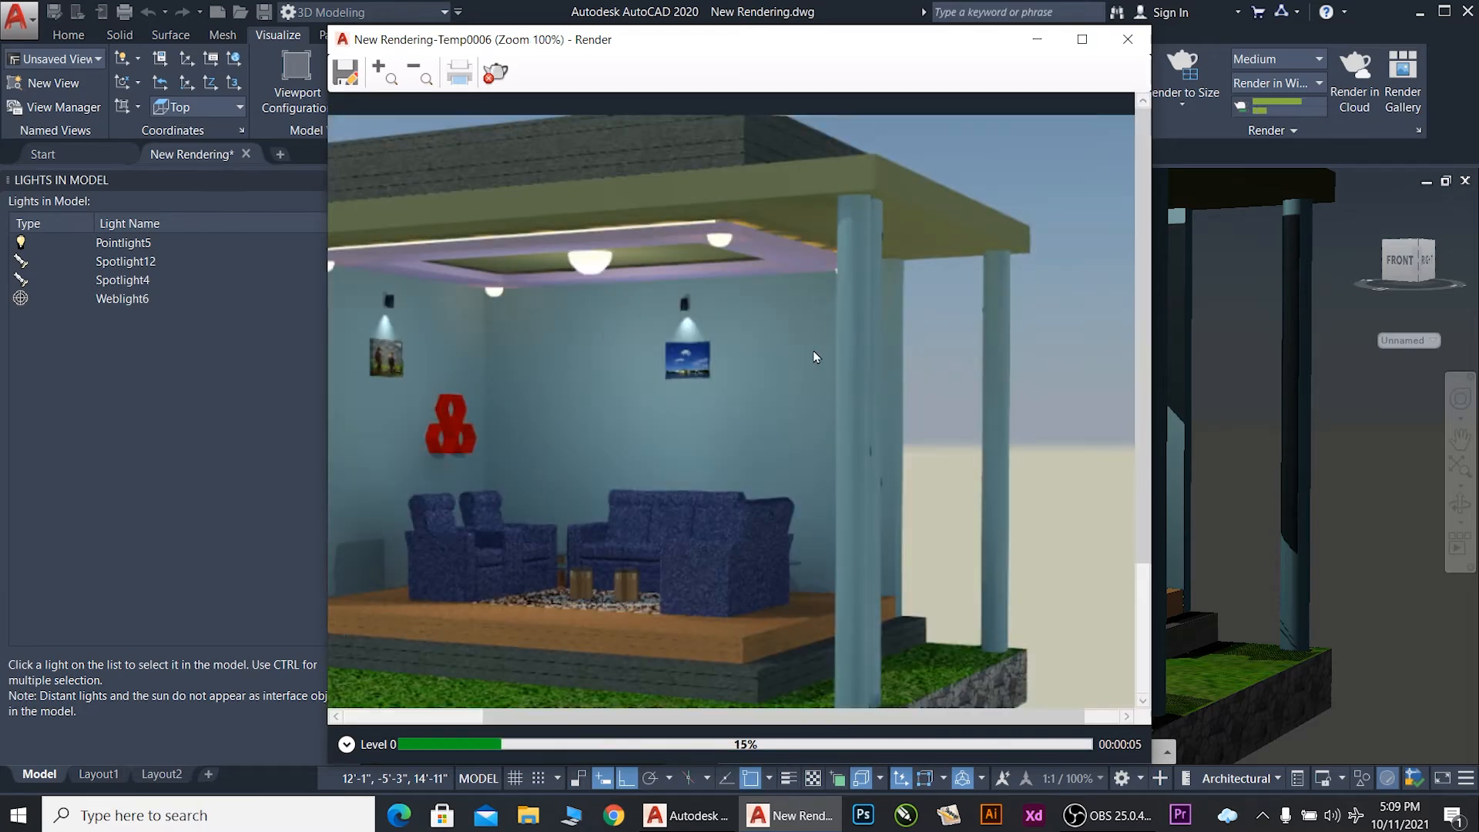
scroll(704, 327, down, 1)
scroll(583, 319, up, 1)
scroll(497, 313, up, 1)
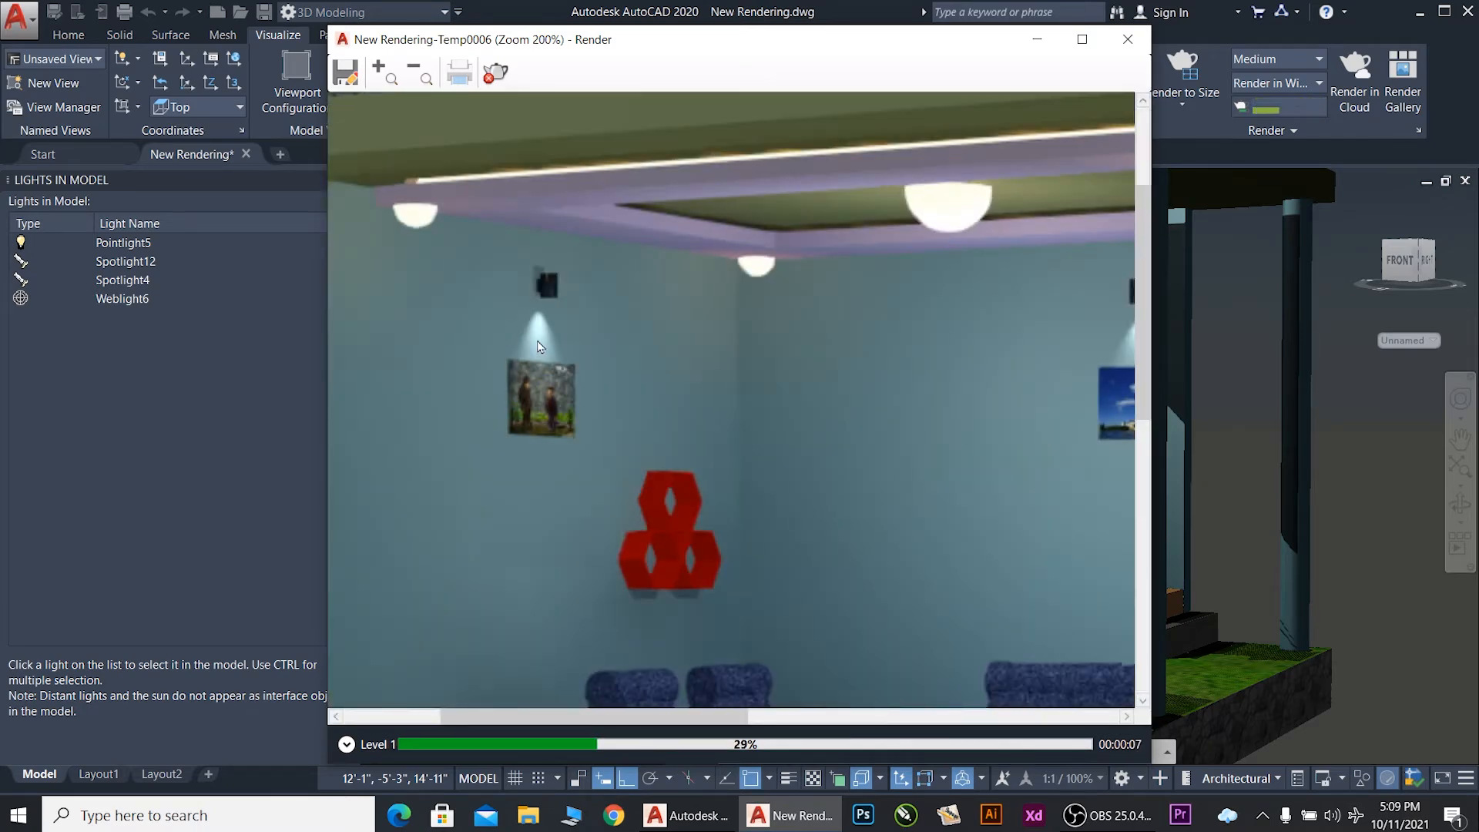
scroll(538, 347, down, 1)
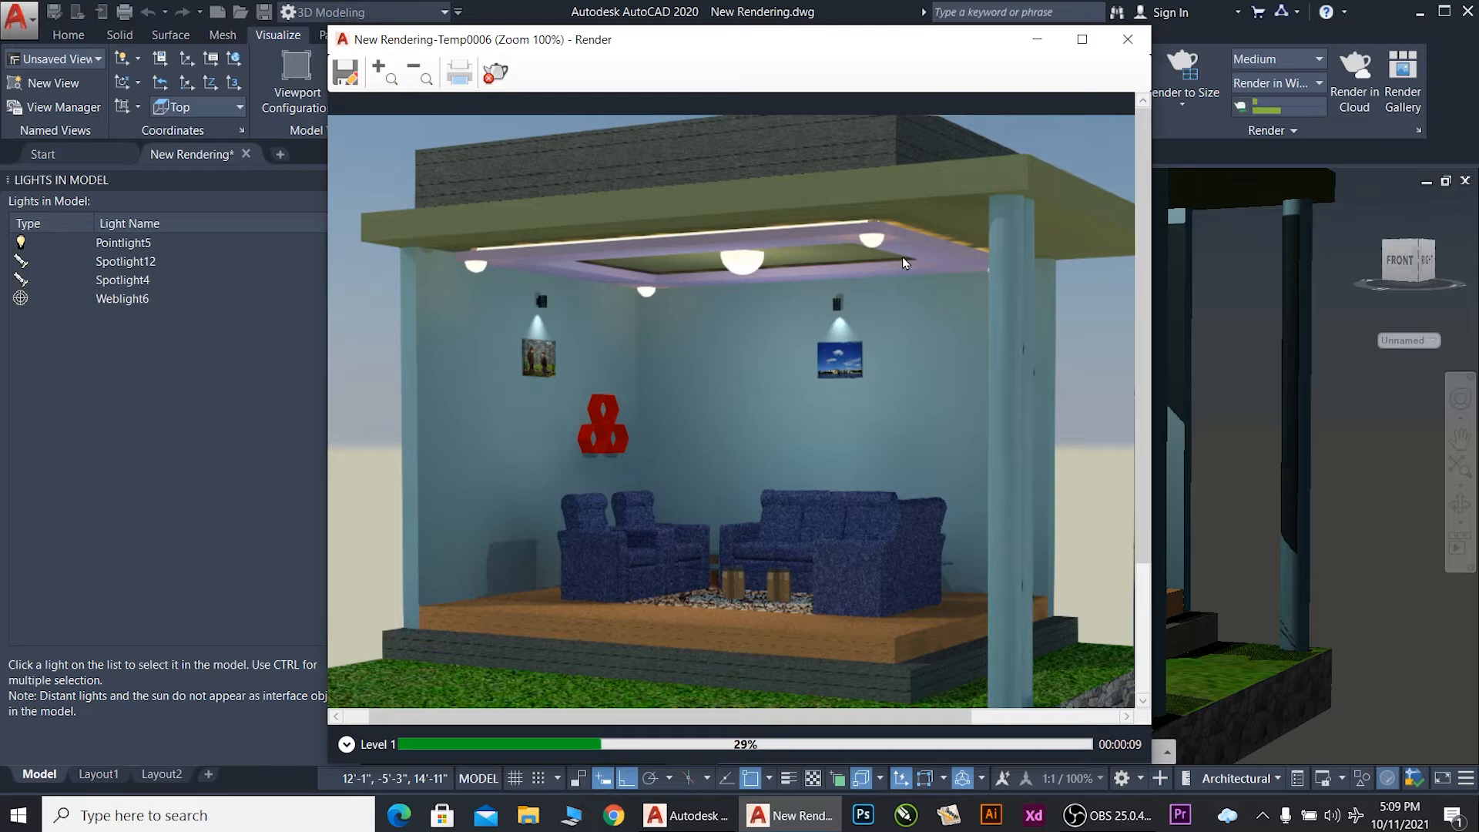
scroll(792, 359, down, 2)
scroll(790, 359, up, 1)
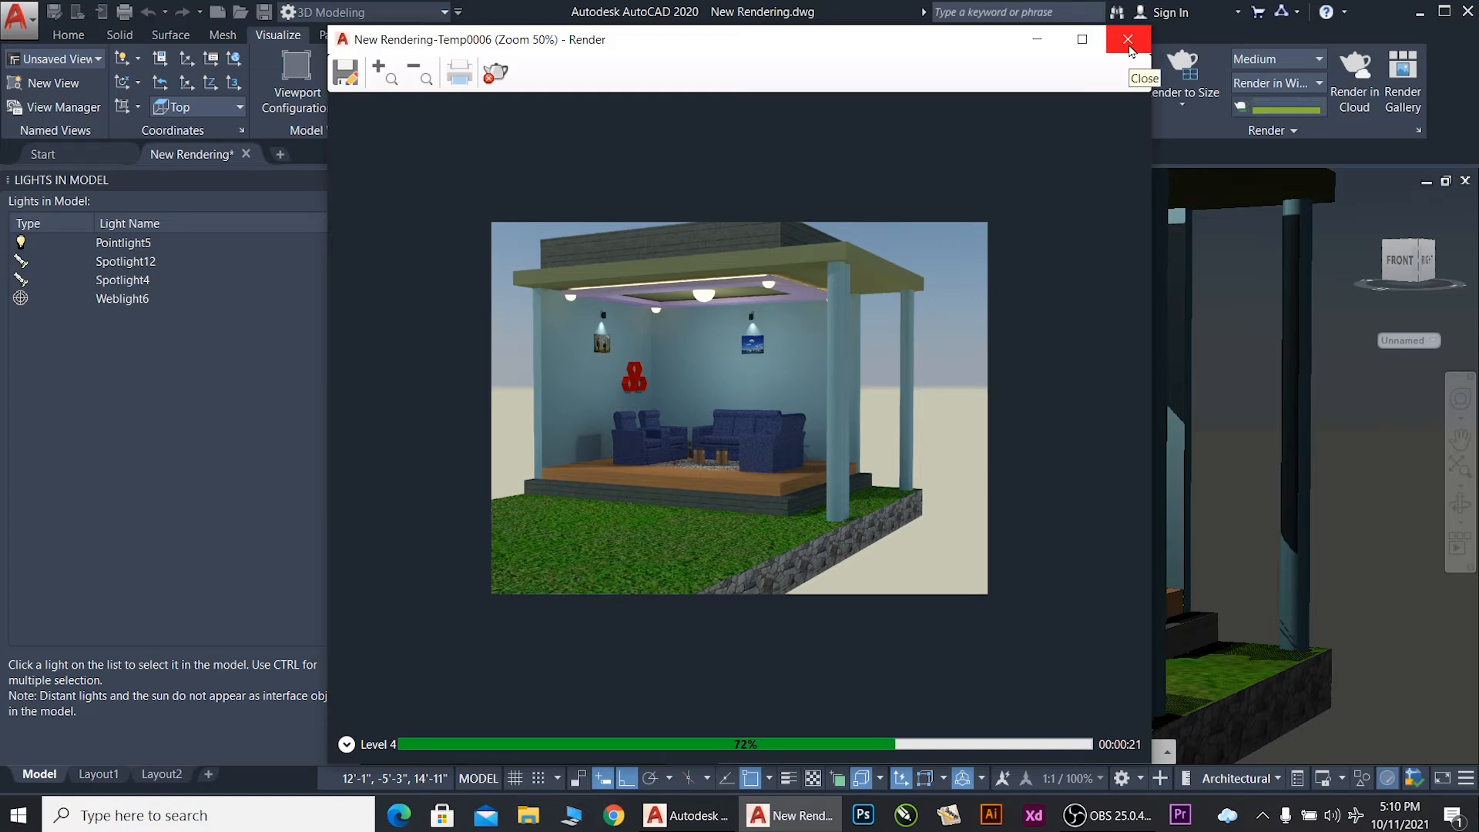
click(1128, 40)
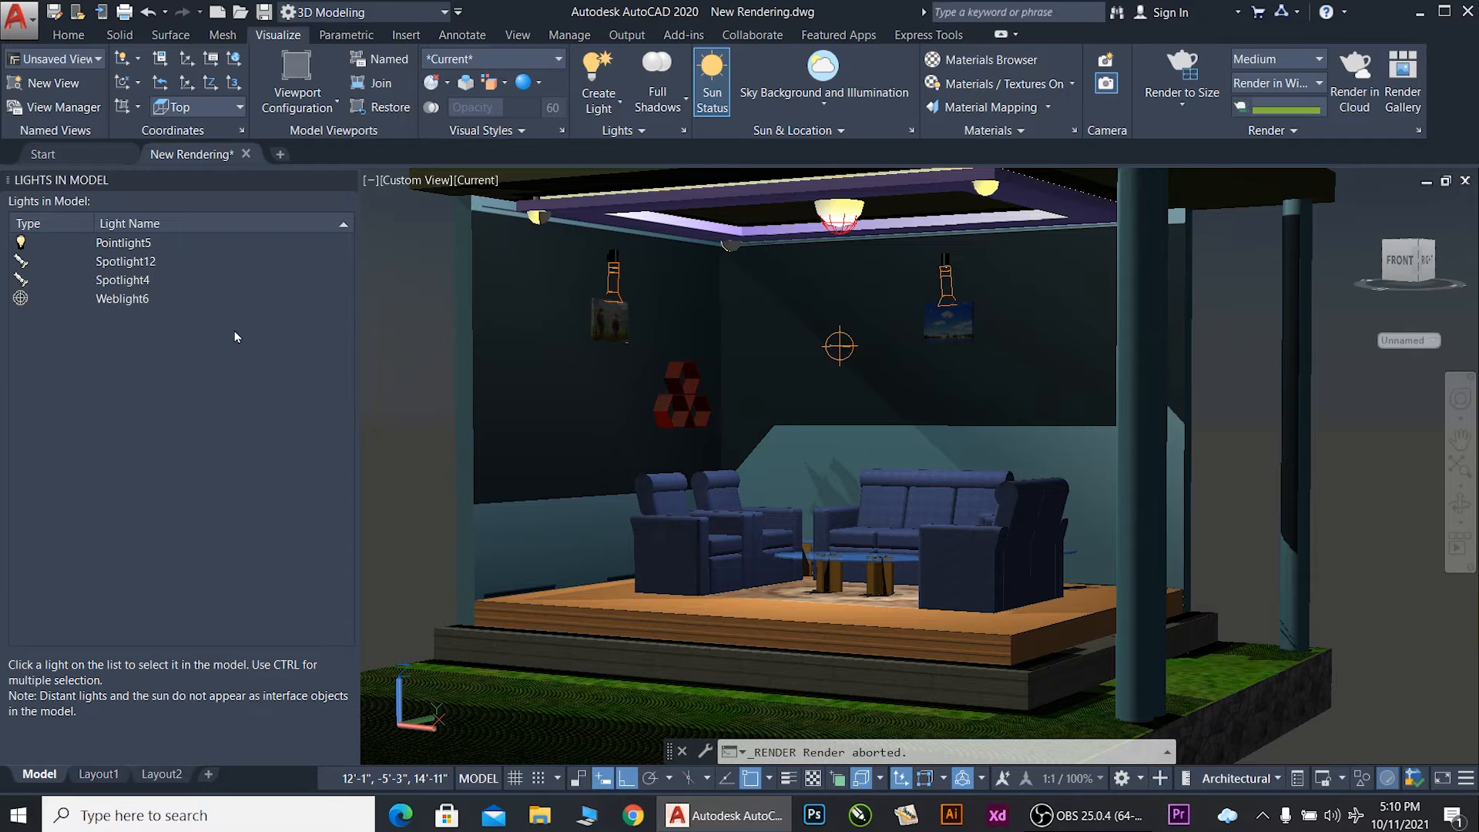
Step: Set the lamp intensity of Weblight6 to 1500 Cd, render the view to check it and close the render window
click(117, 301)
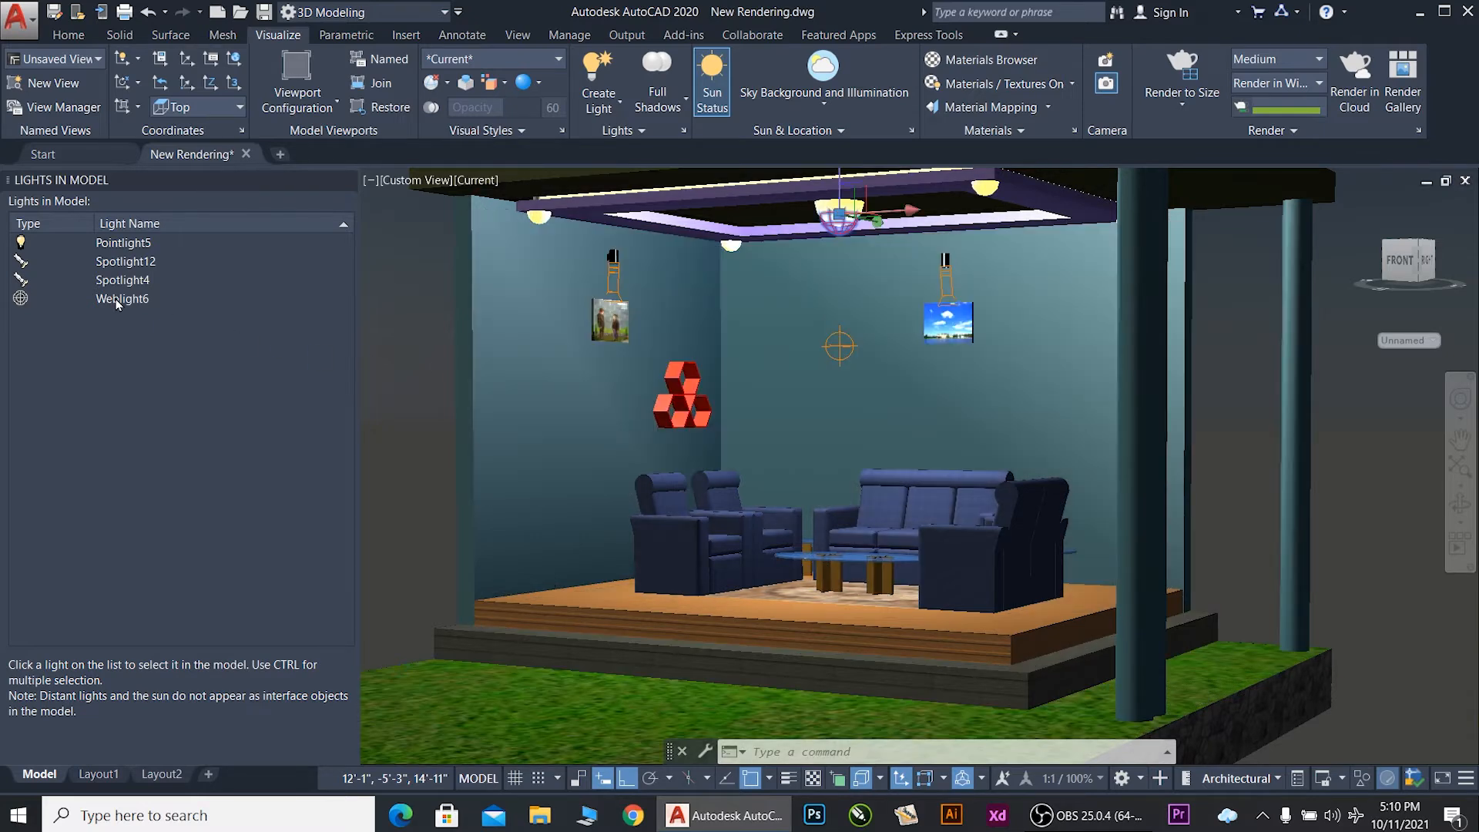
double_click(117, 300)
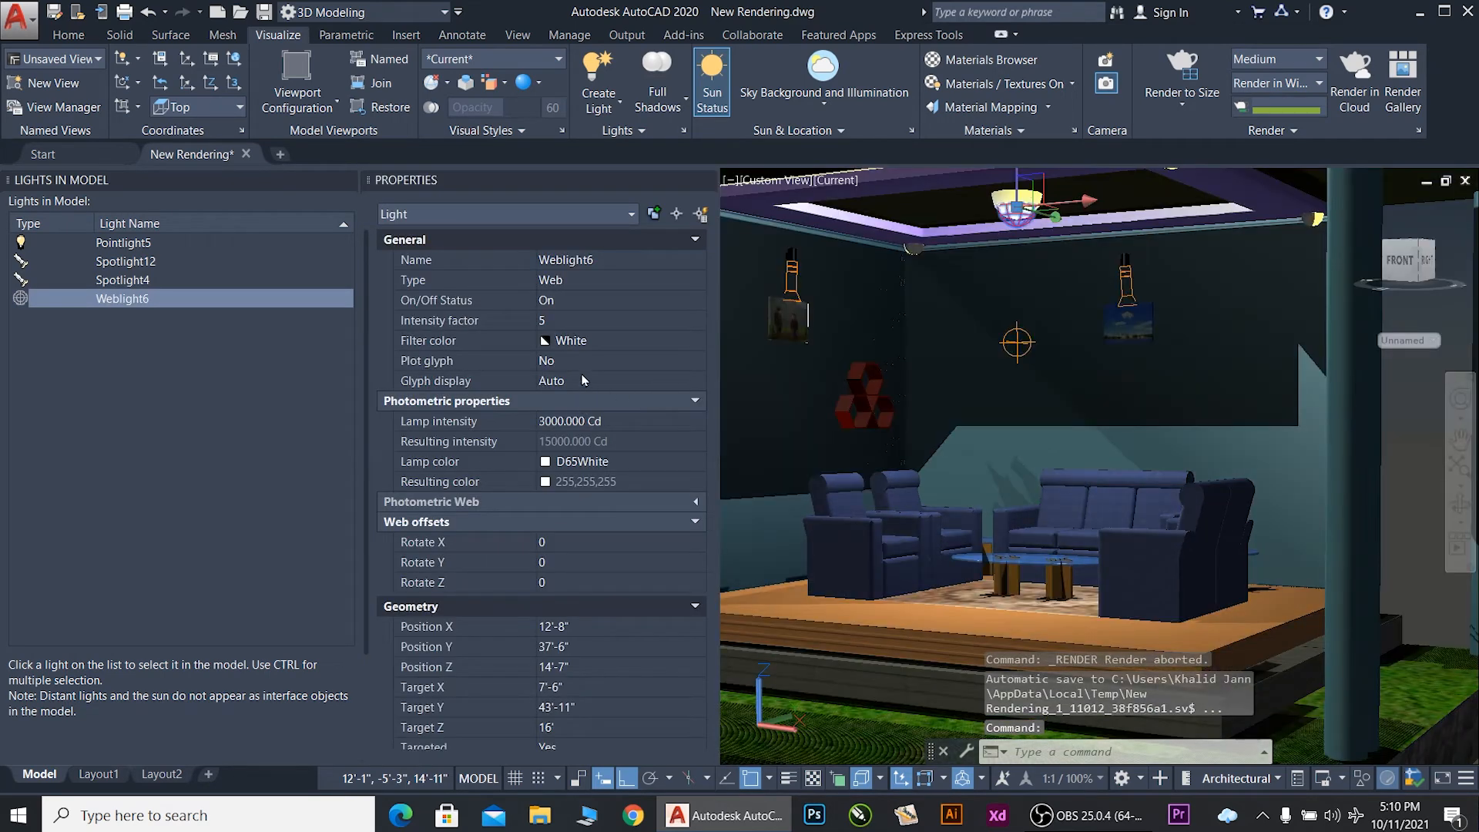
click(564, 420)
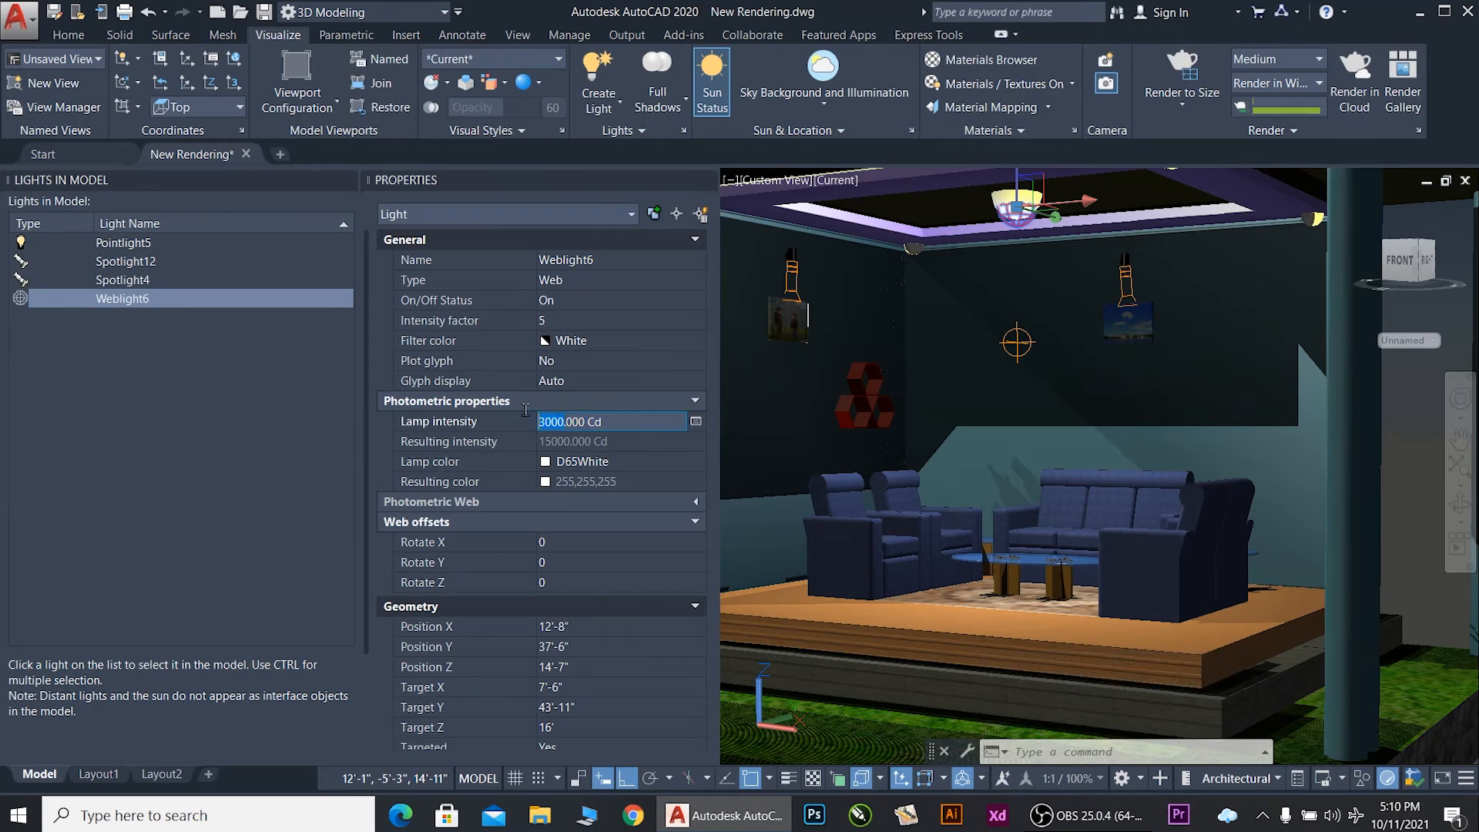
text(1500)
key(Return)
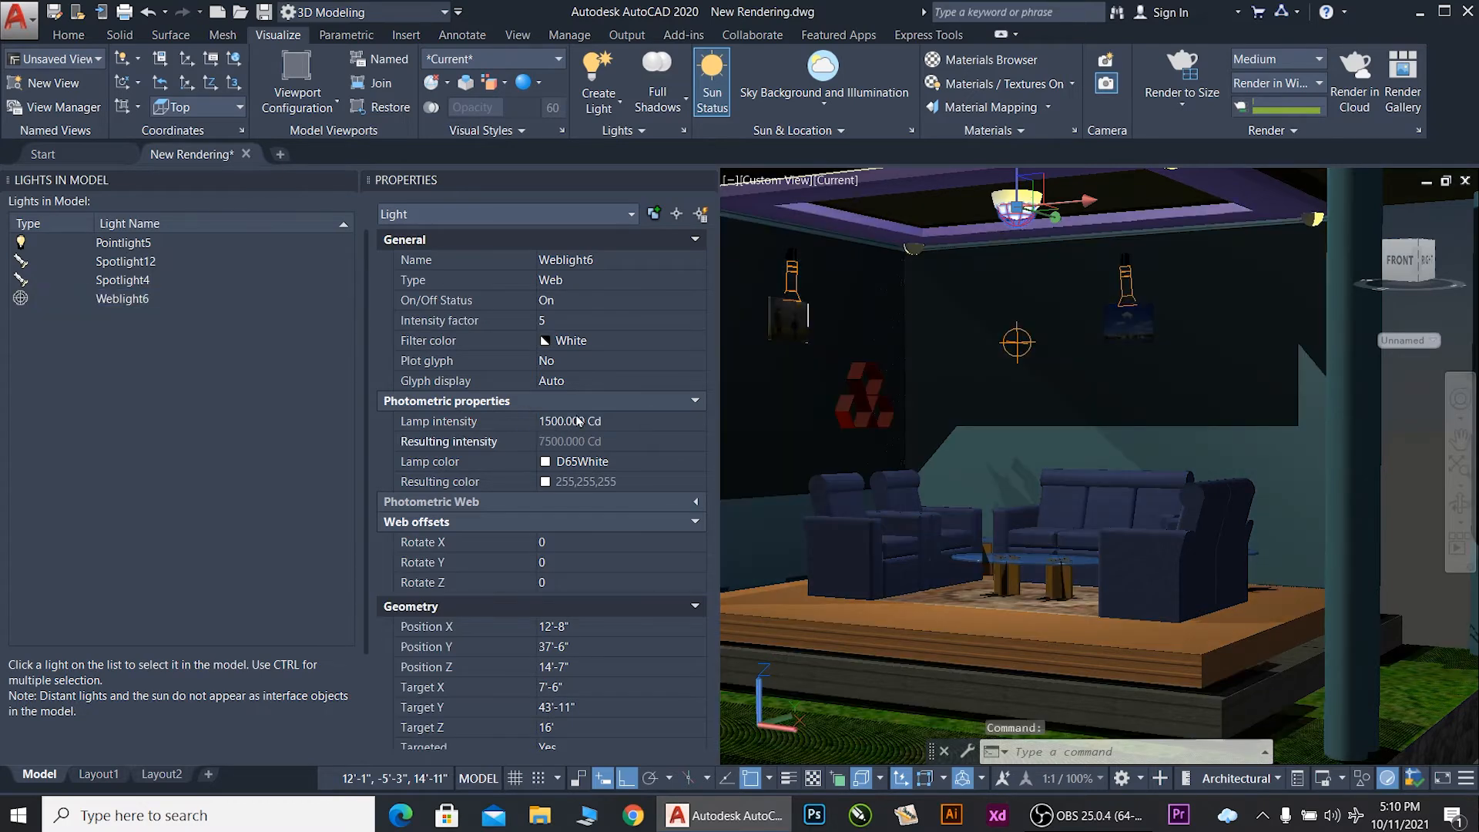
click(1190, 72)
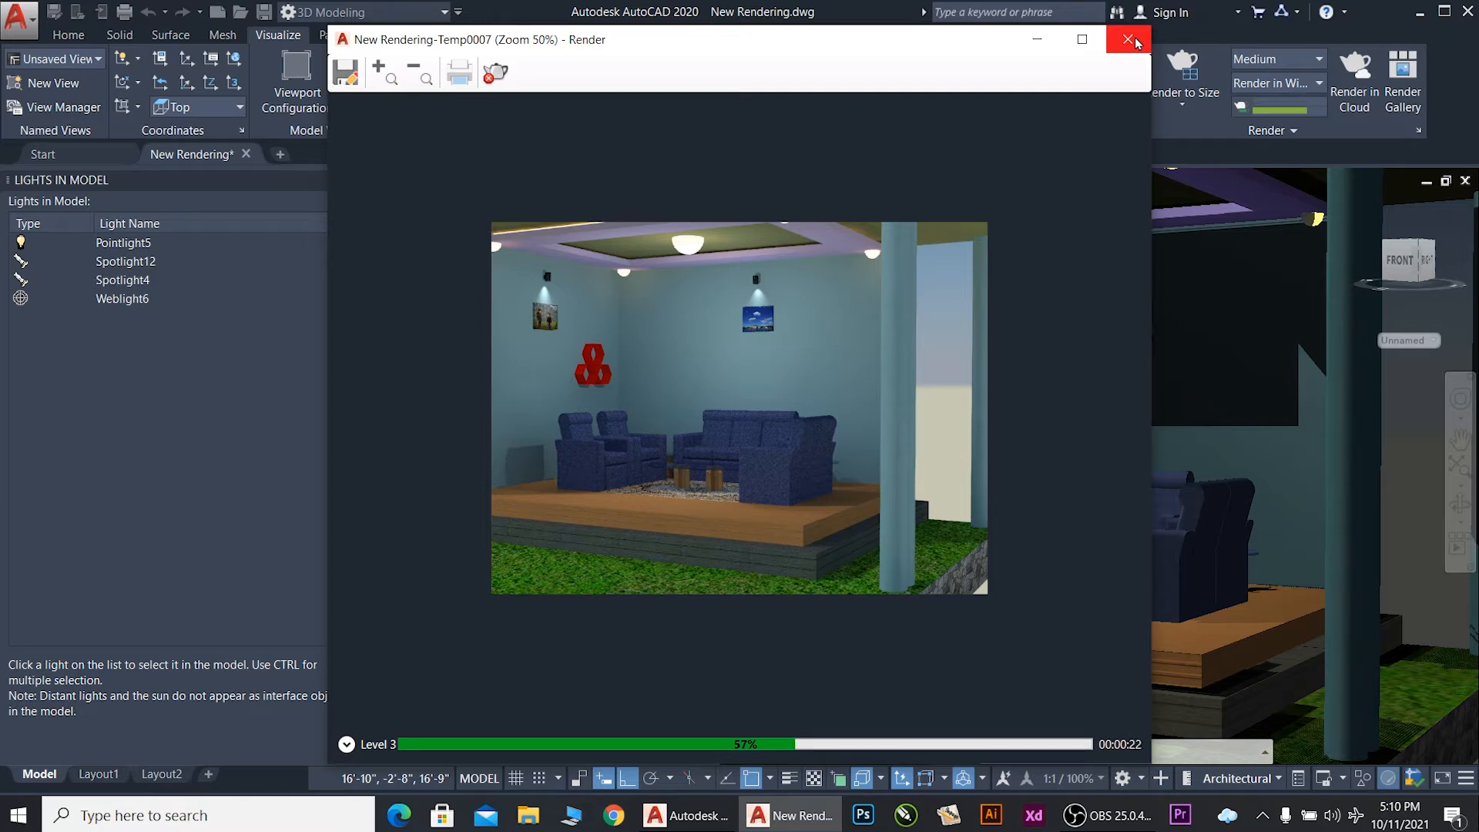
click(1137, 43)
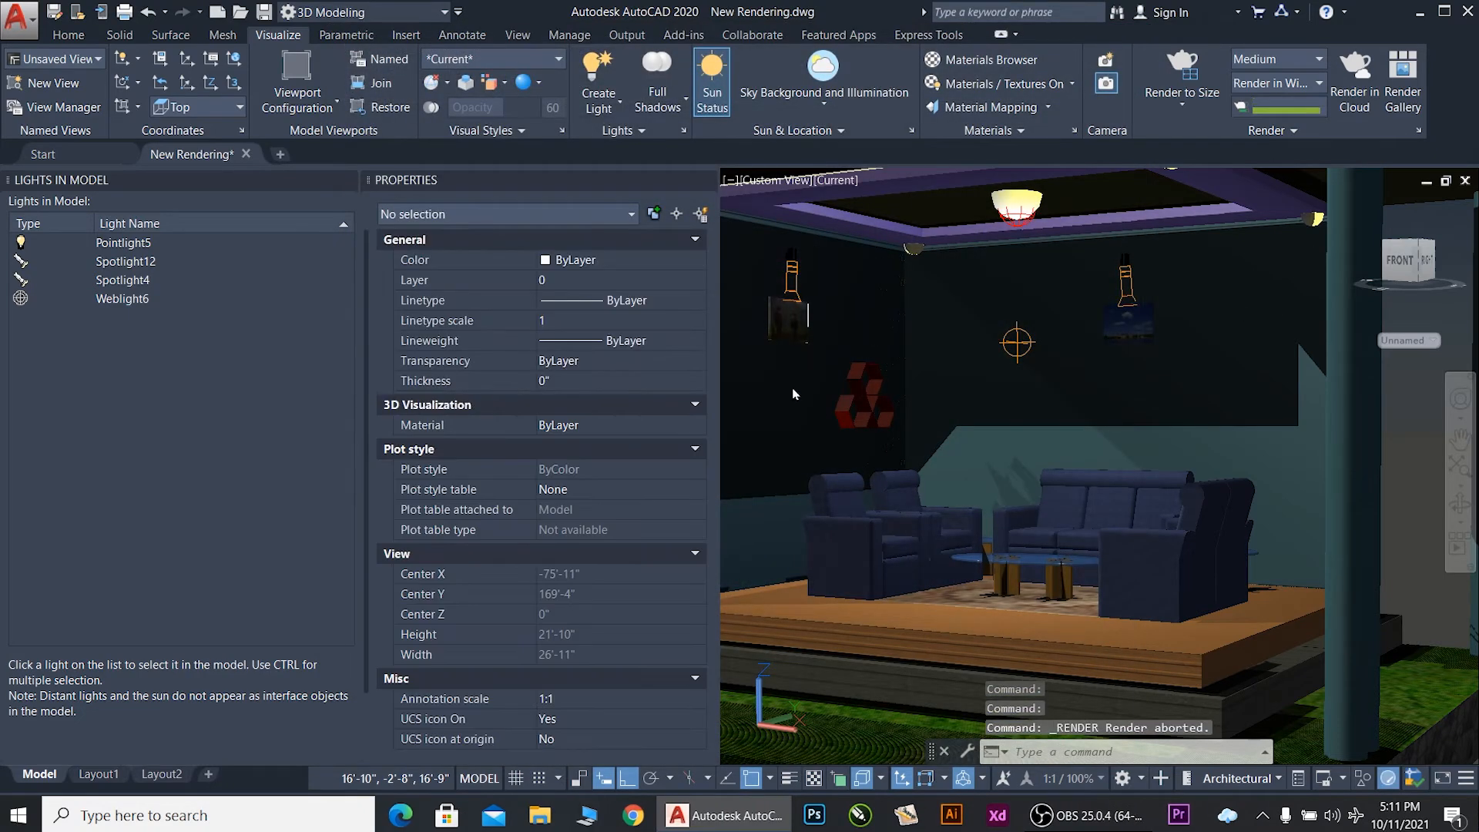
Step: Set the lamp intensity of Weblight6 to 3000 Cd and its intensity factor to 10
click(108, 300)
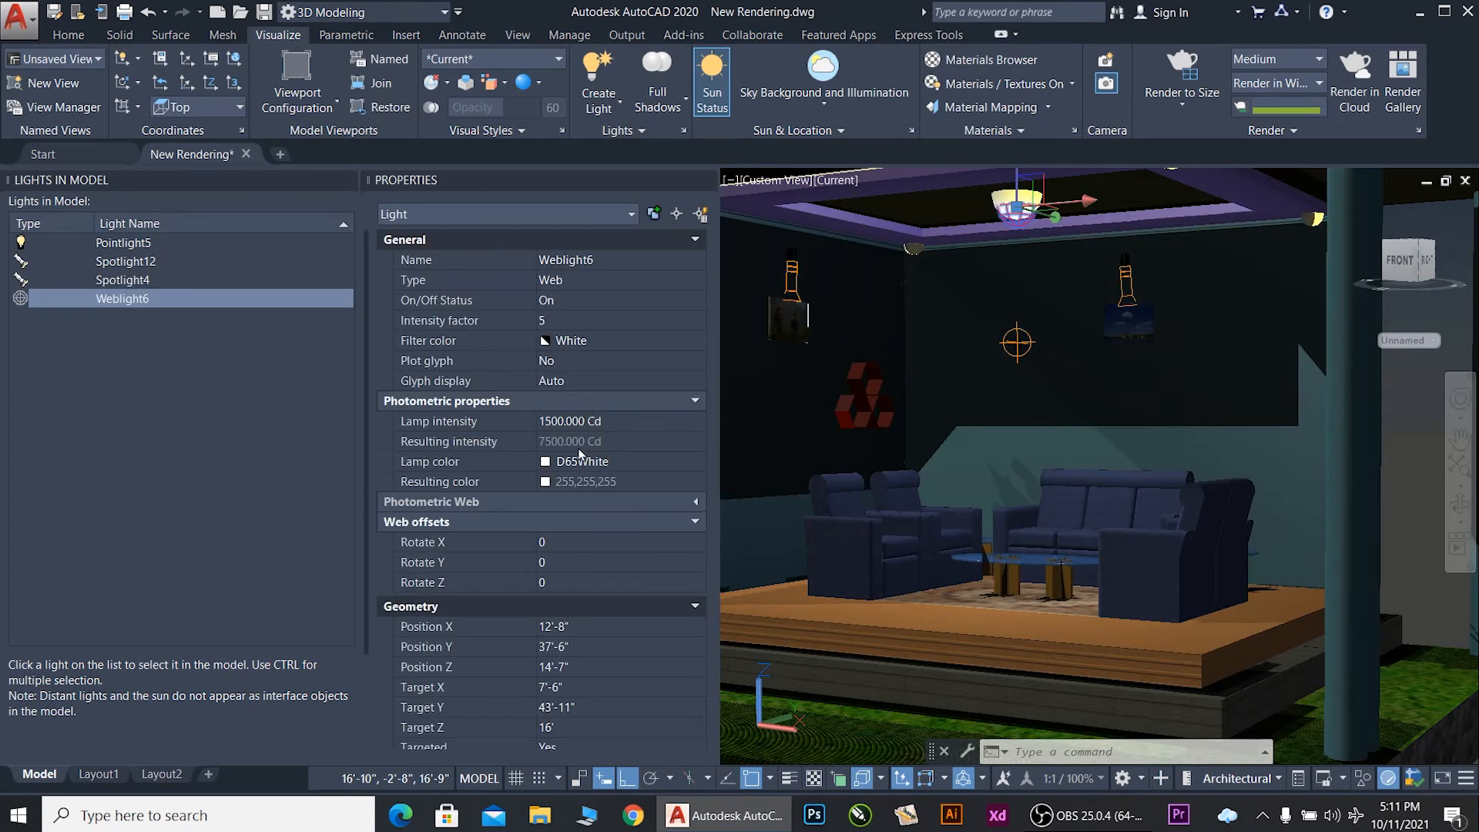
click(563, 423)
drag(563, 421, 514, 424)
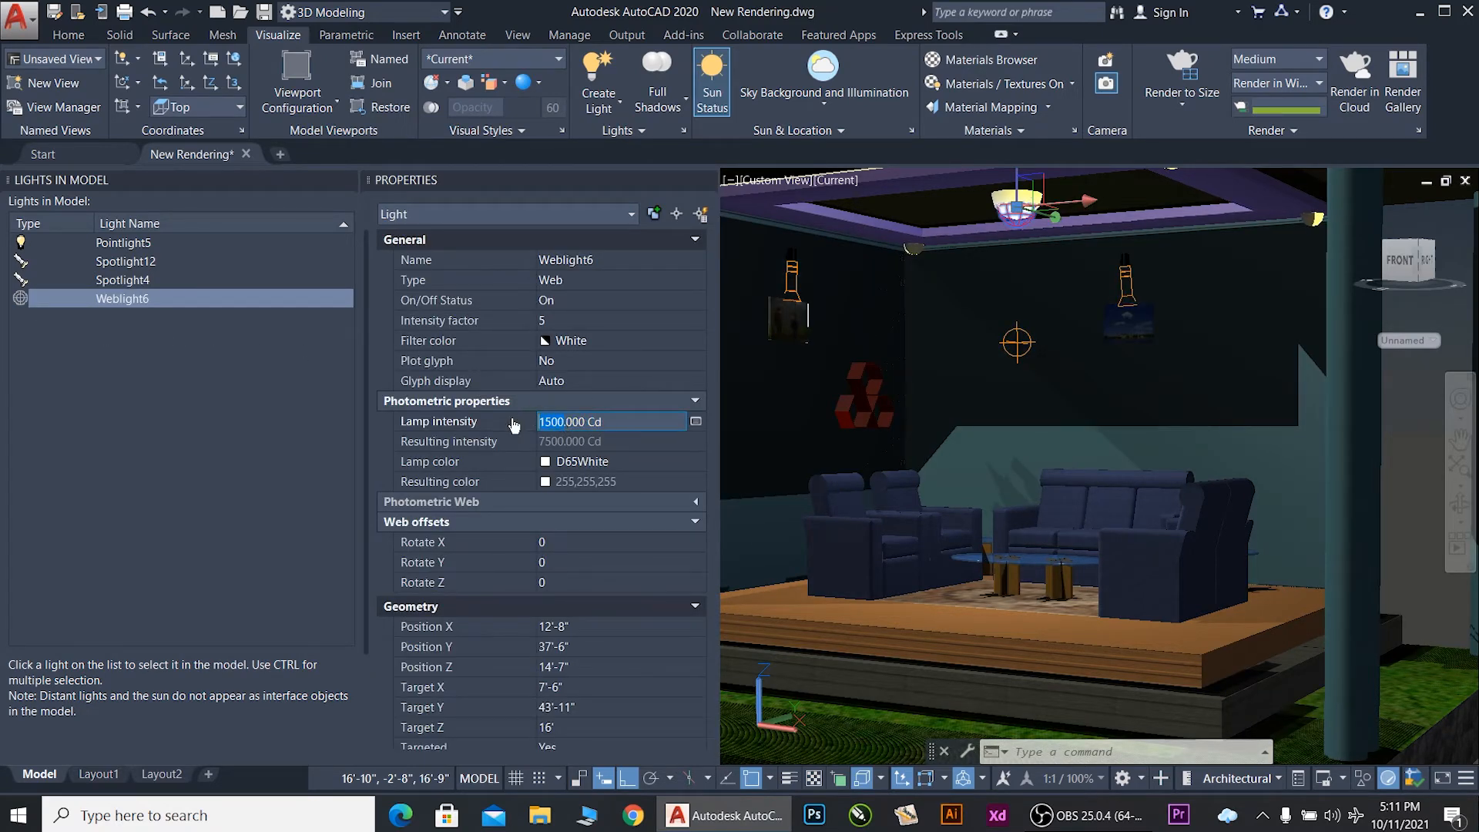
text(300)
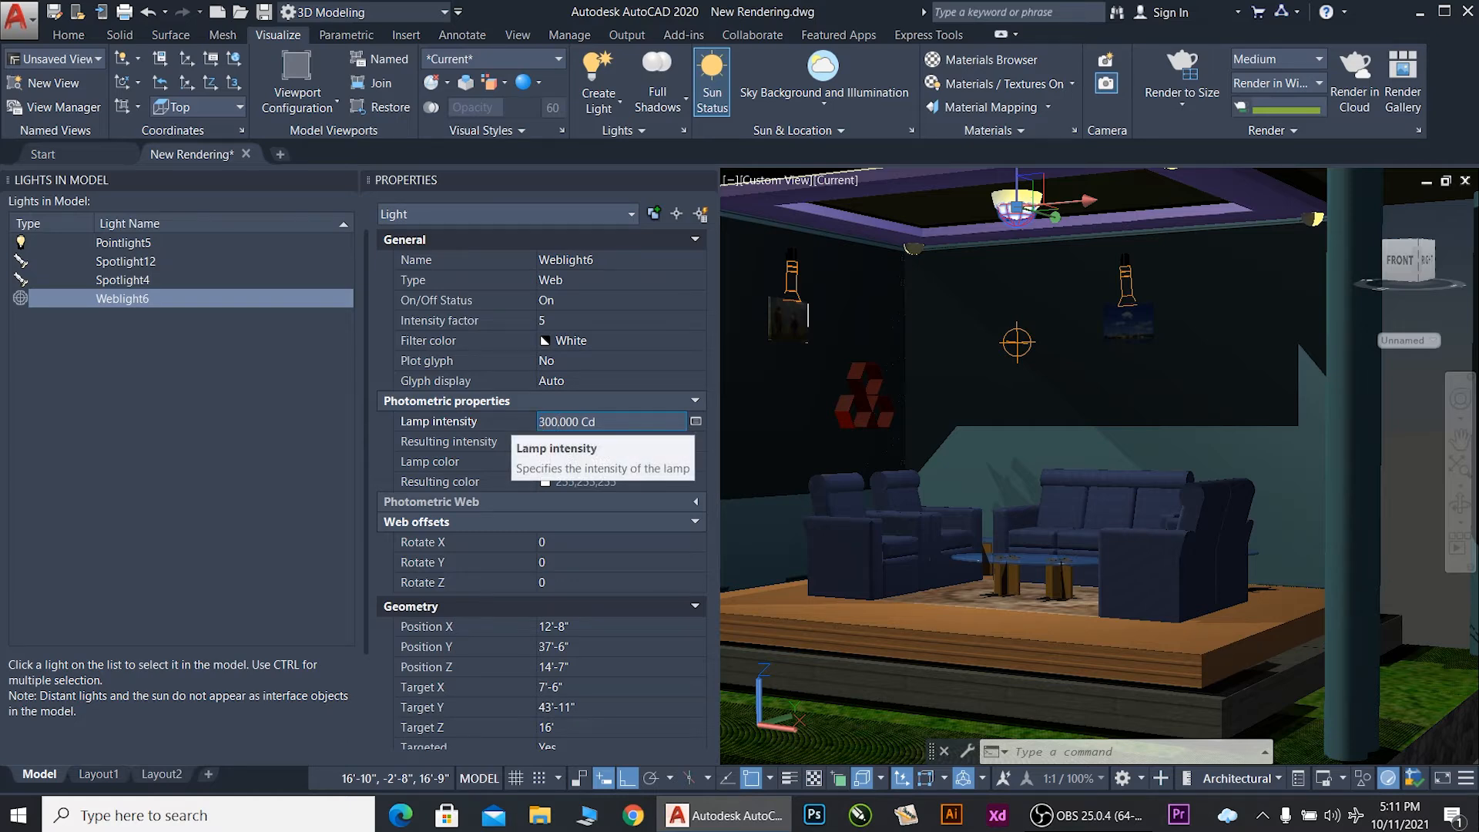
text(0)
key(Return)
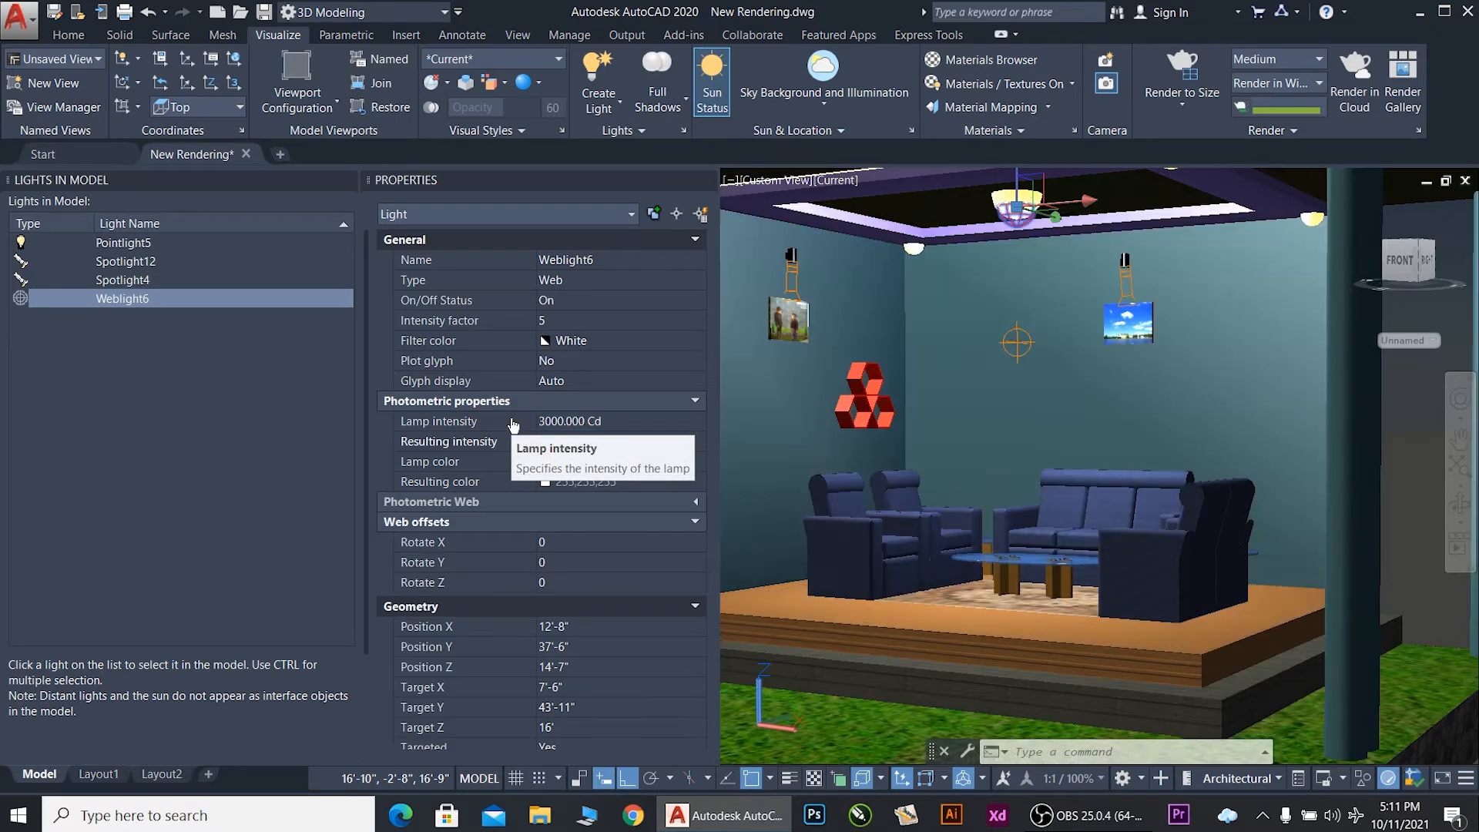
click(563, 323)
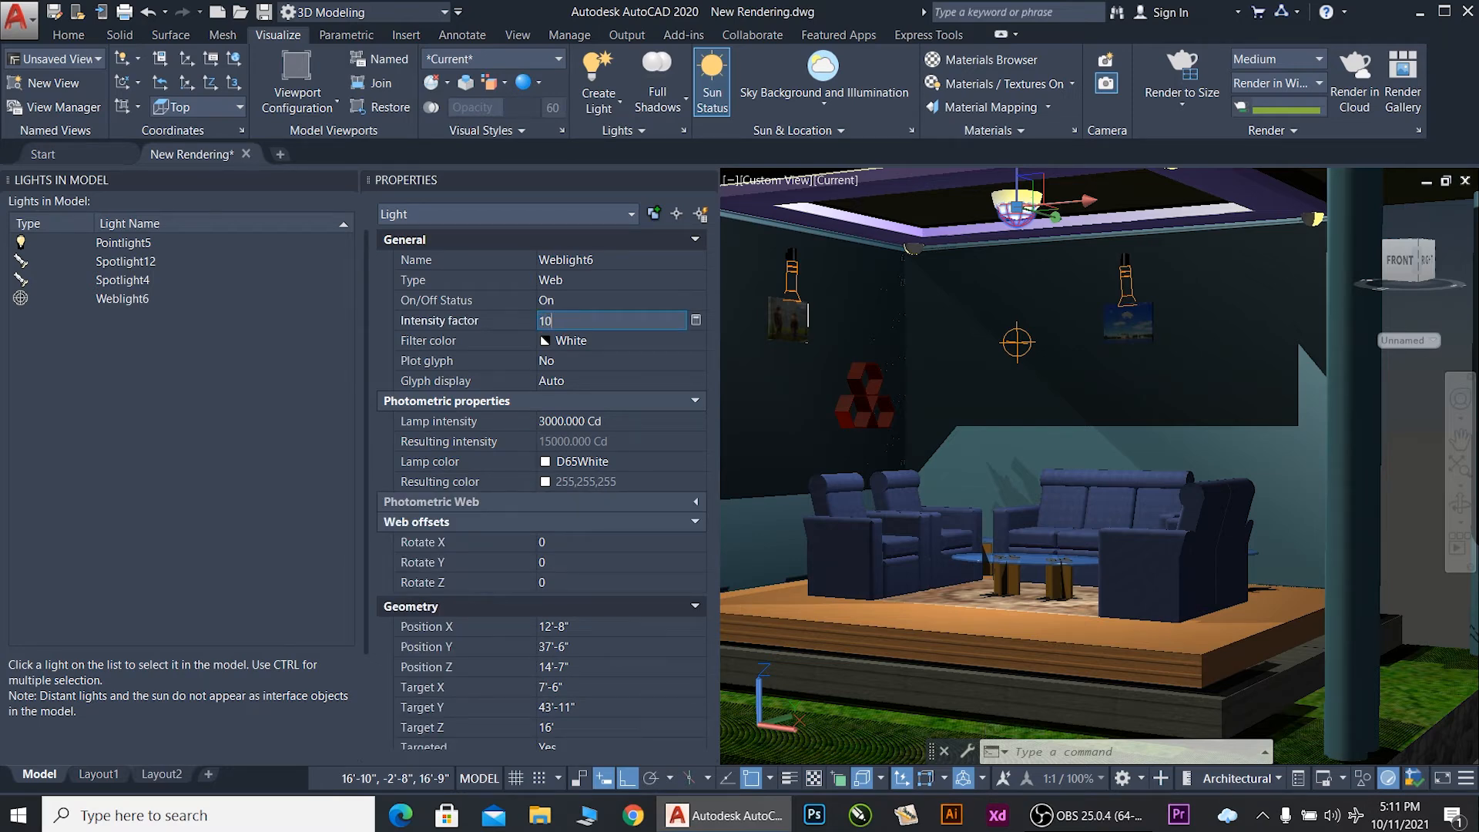
key(Return)
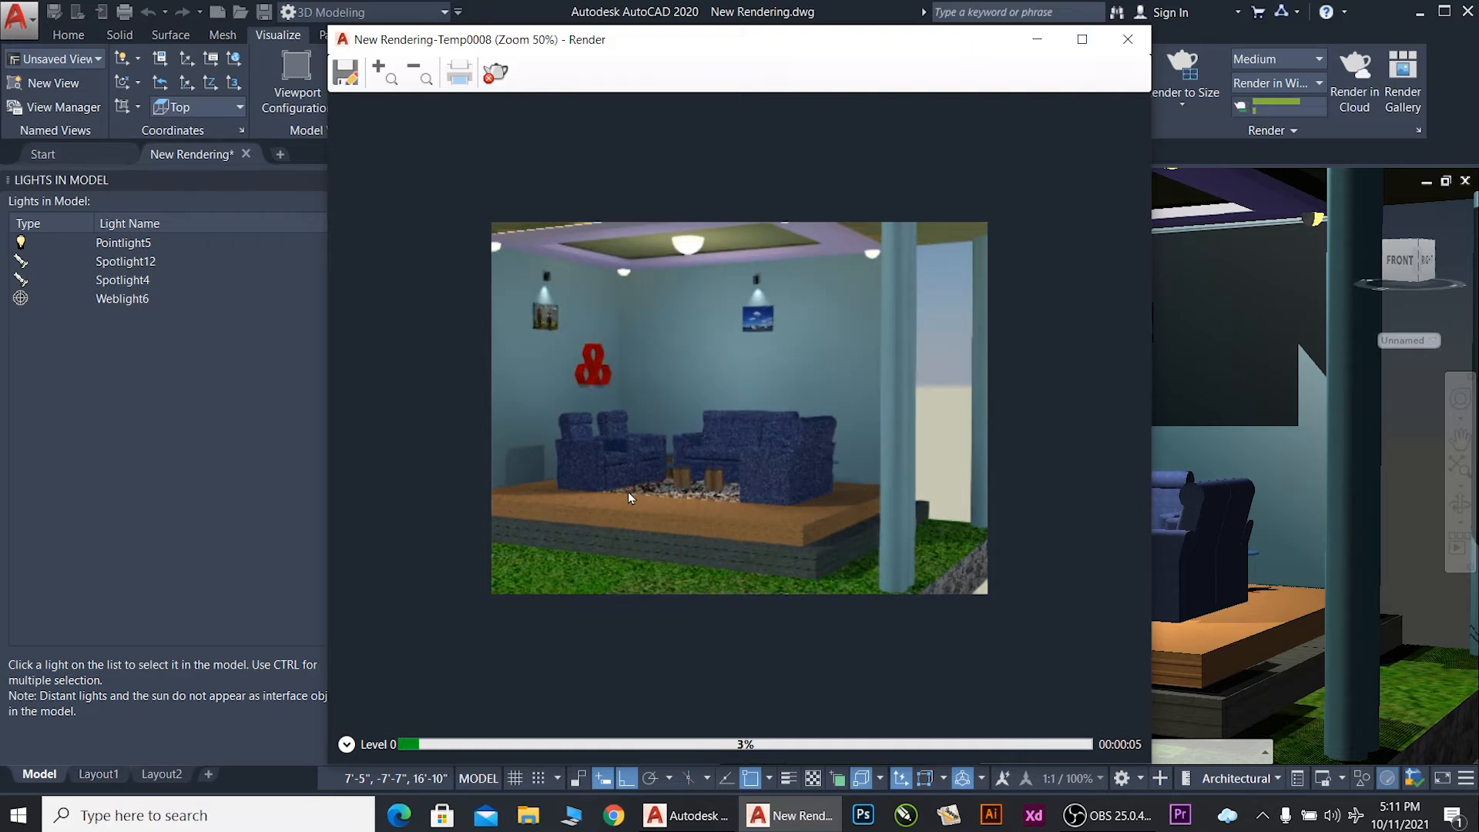
Step: Inspect the rendered room and ceiling light at different magnifications and close the render window
scroll(871, 512, down, 2)
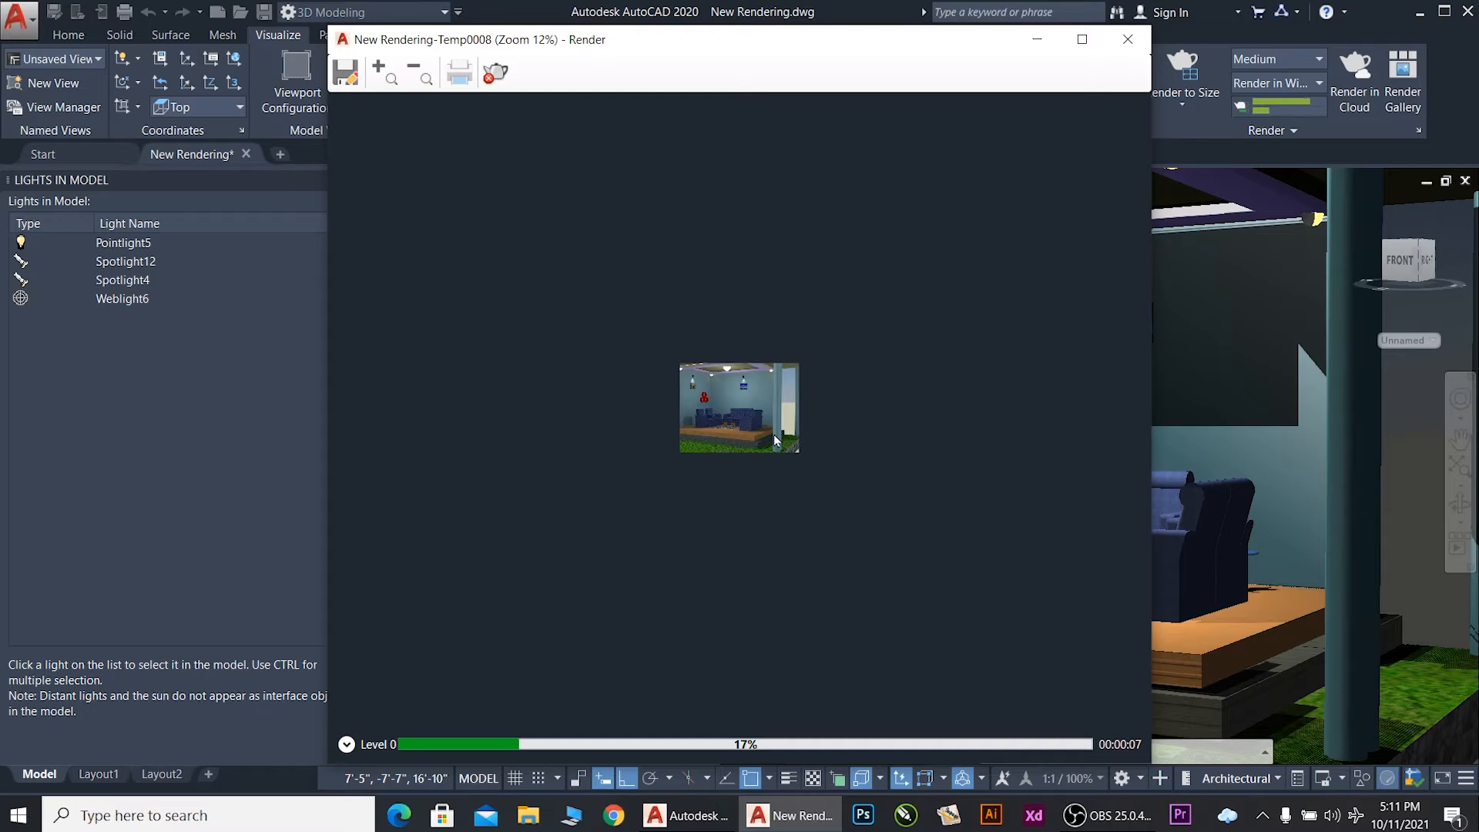
scroll(878, 495, up, 3)
scroll(897, 333, down, 2)
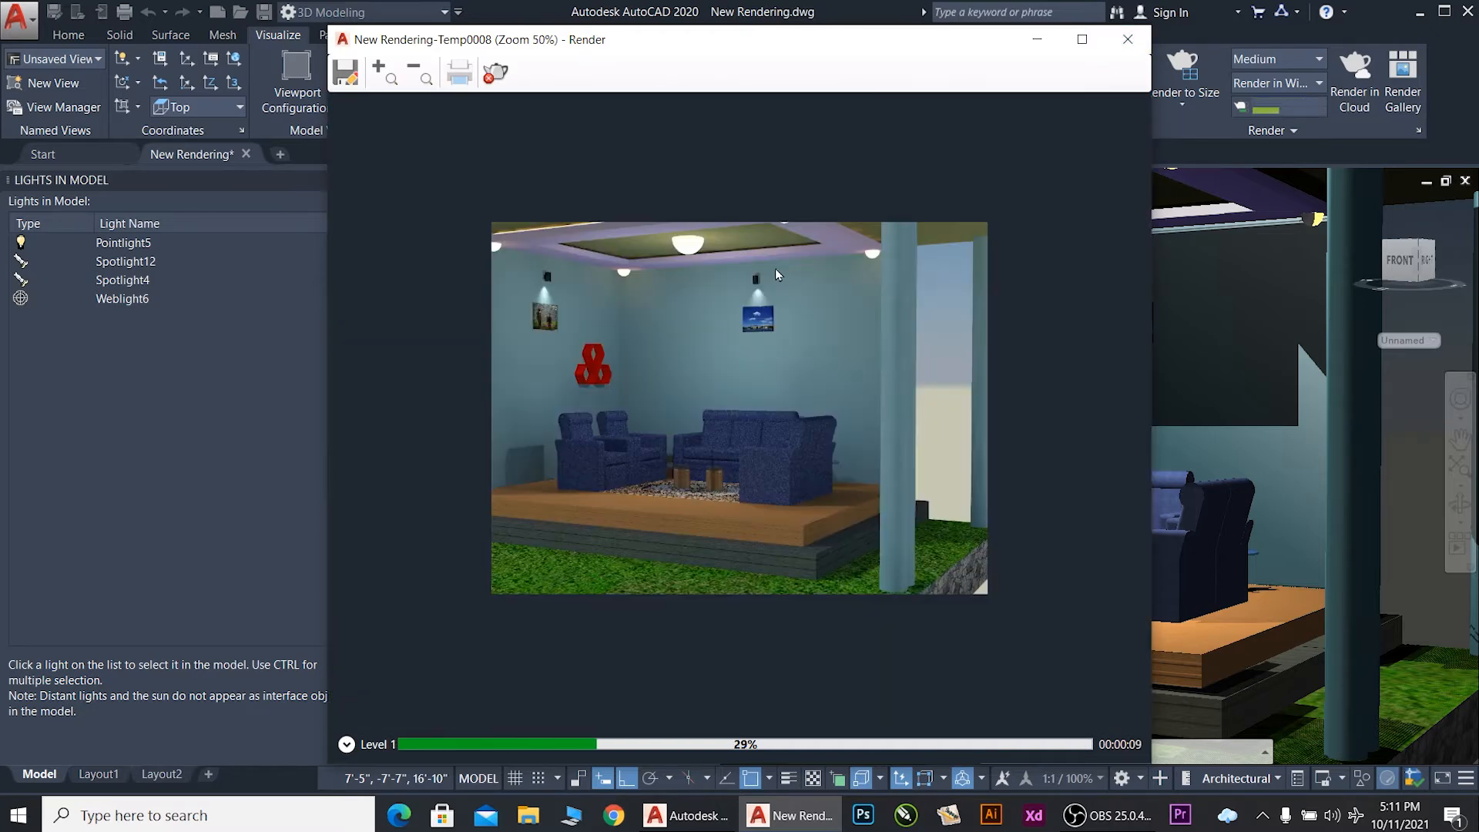
scroll(553, 253, up, 2)
scroll(671, 293, down, 1)
click(1127, 40)
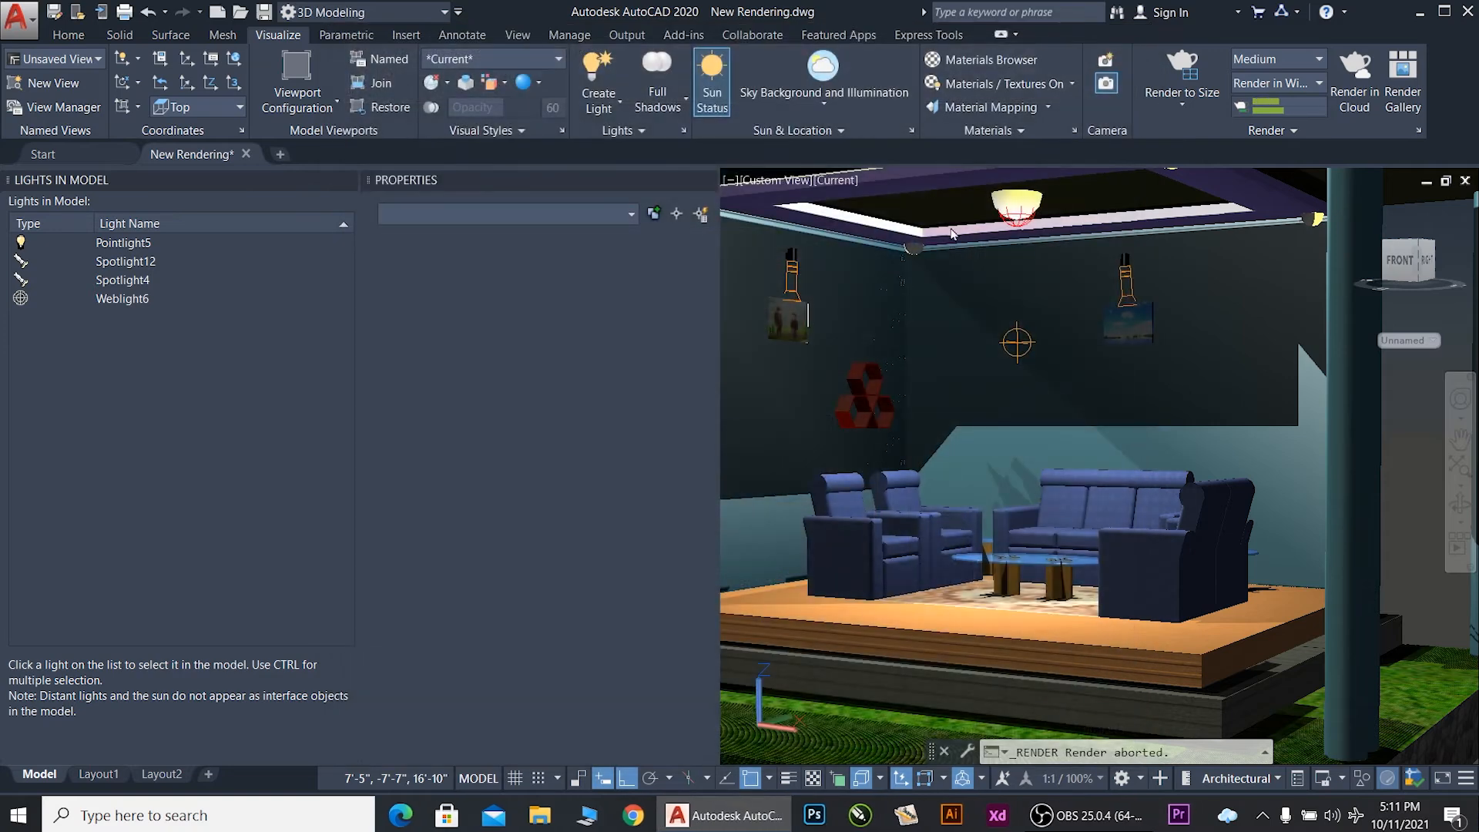
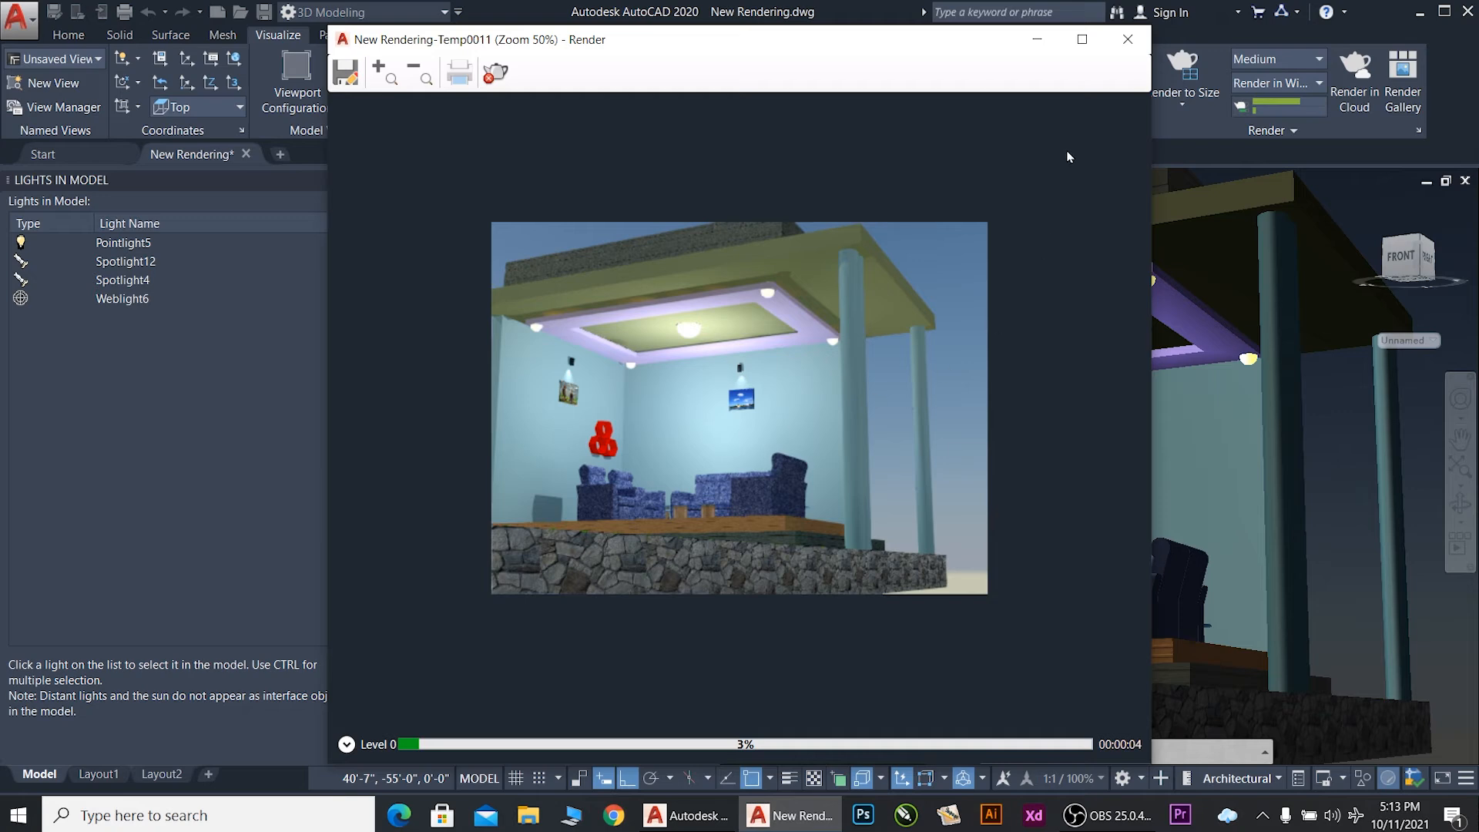
Step: Close the render window, switch the status of Pointlight5 to Off and close its properties
click(1128, 39)
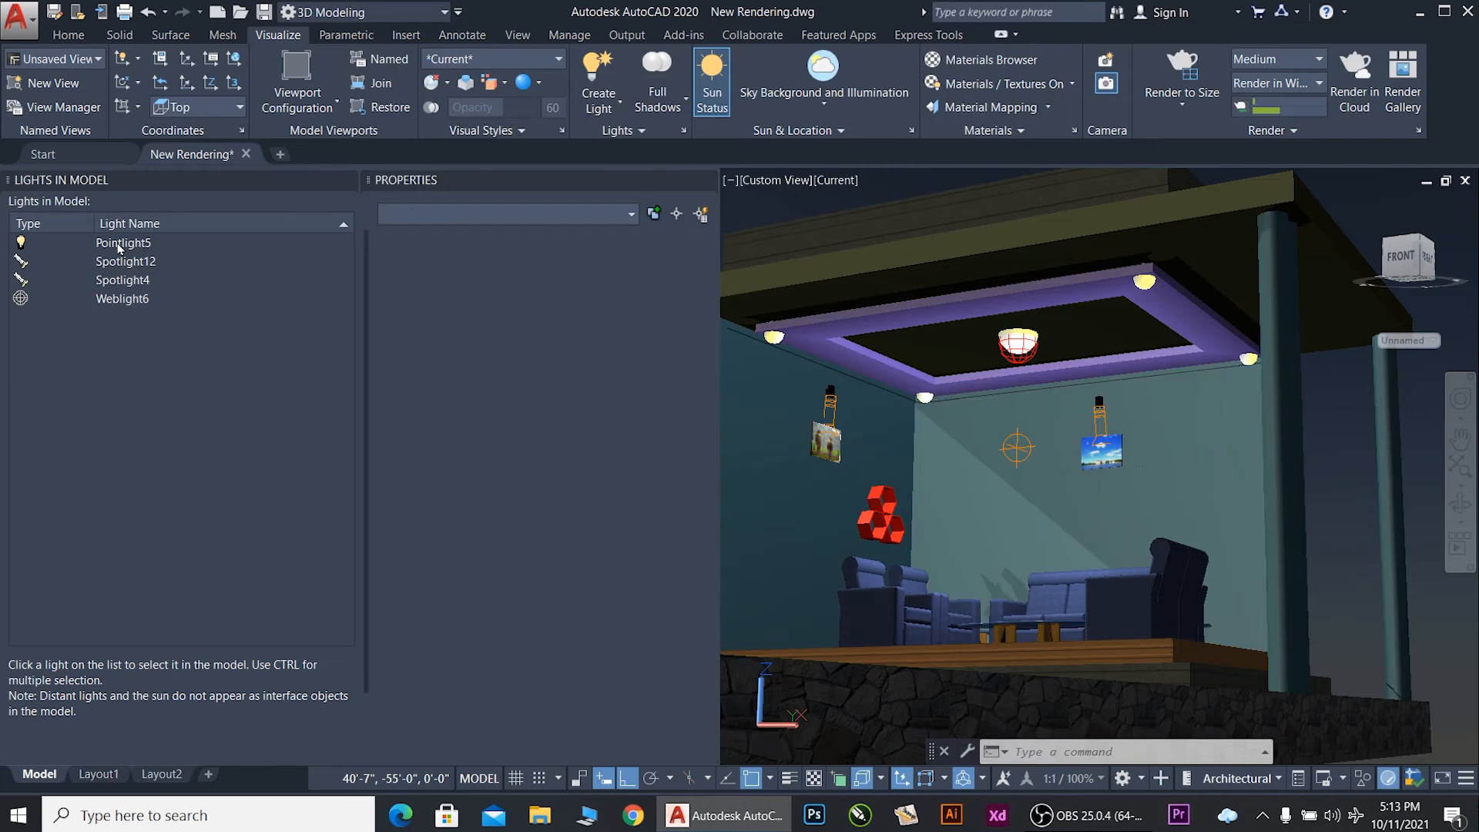
click(82, 245)
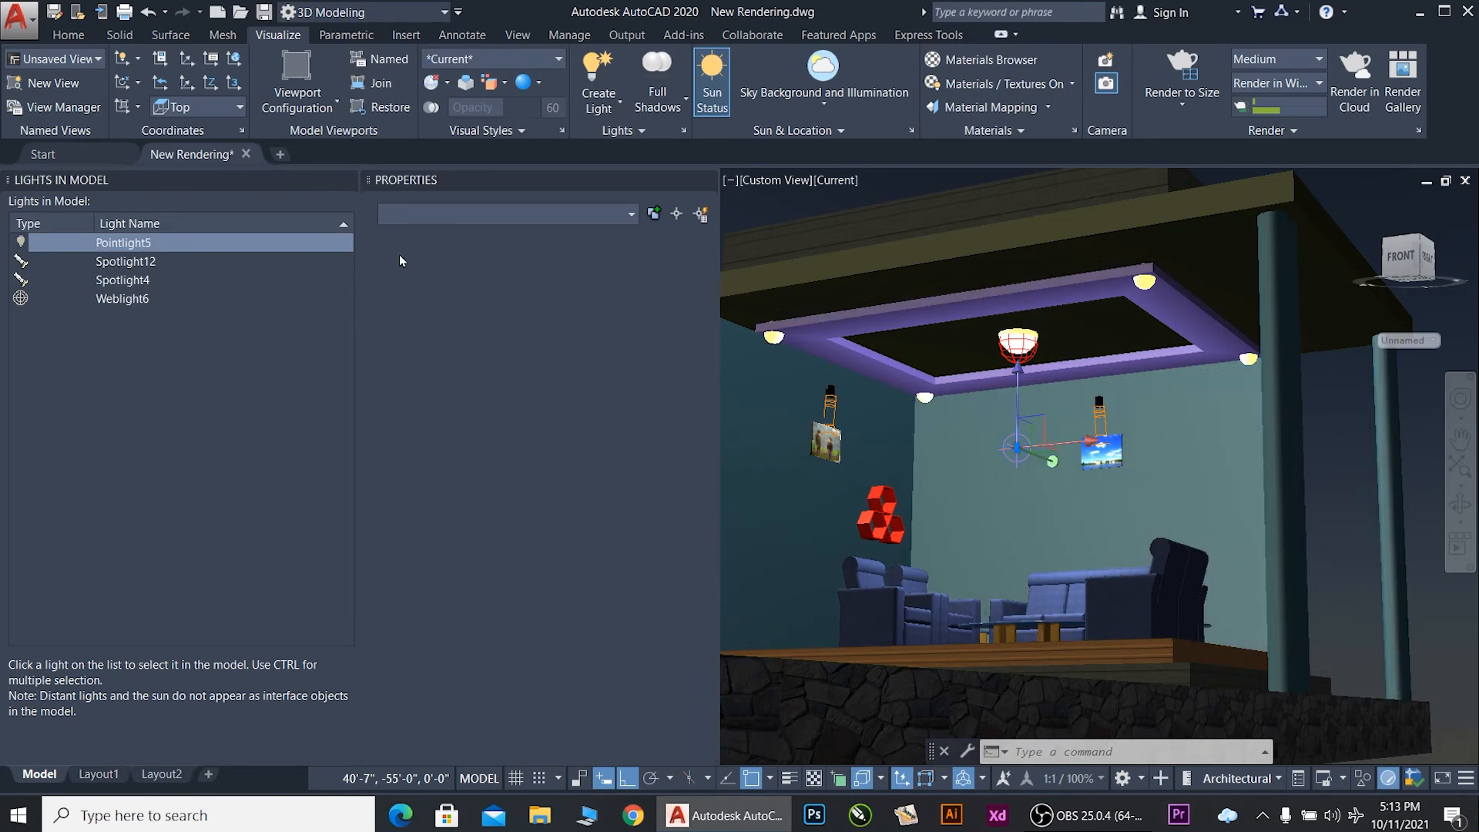
click(584, 282)
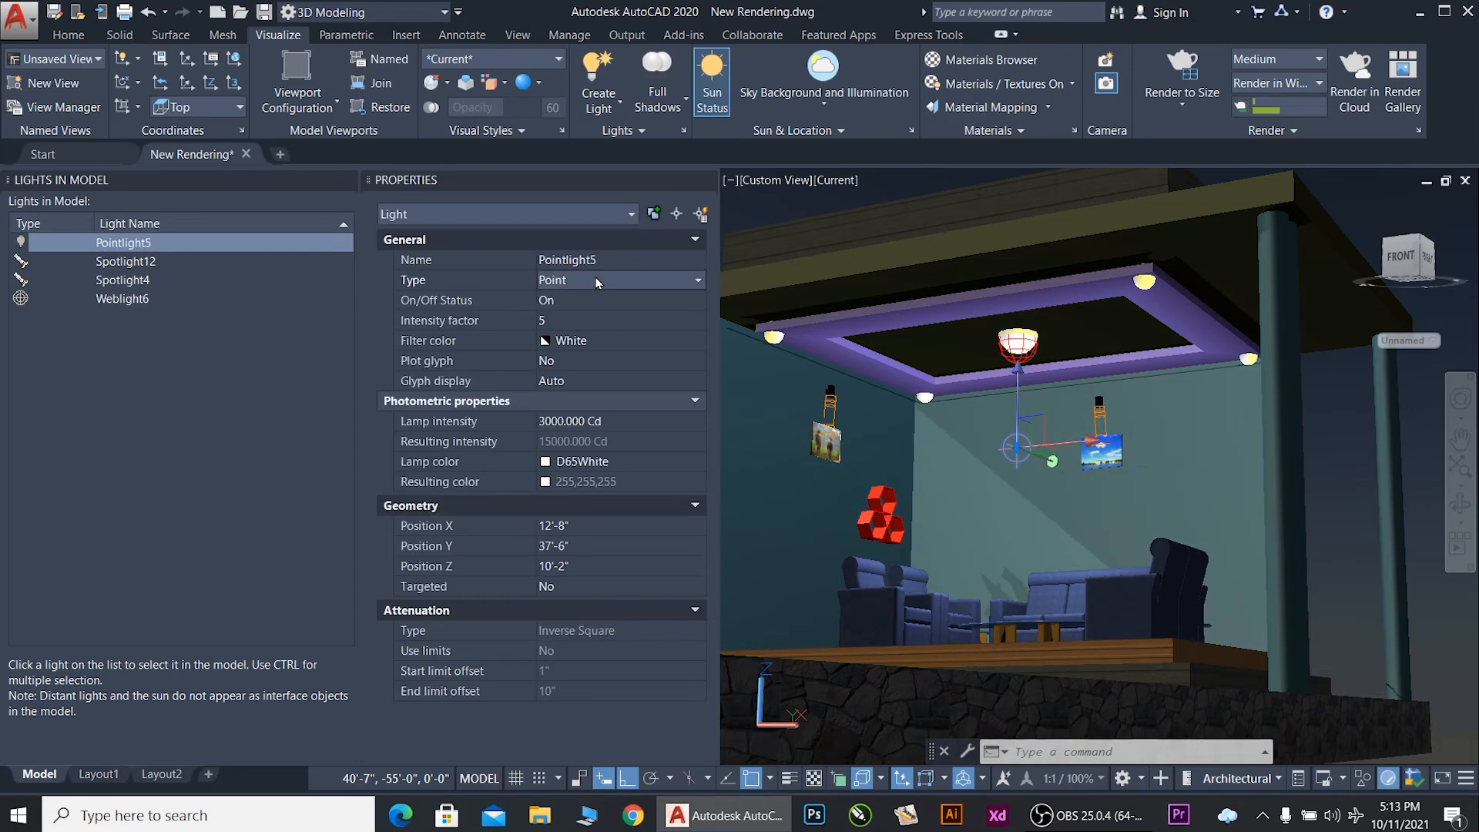
click(581, 278)
click(580, 282)
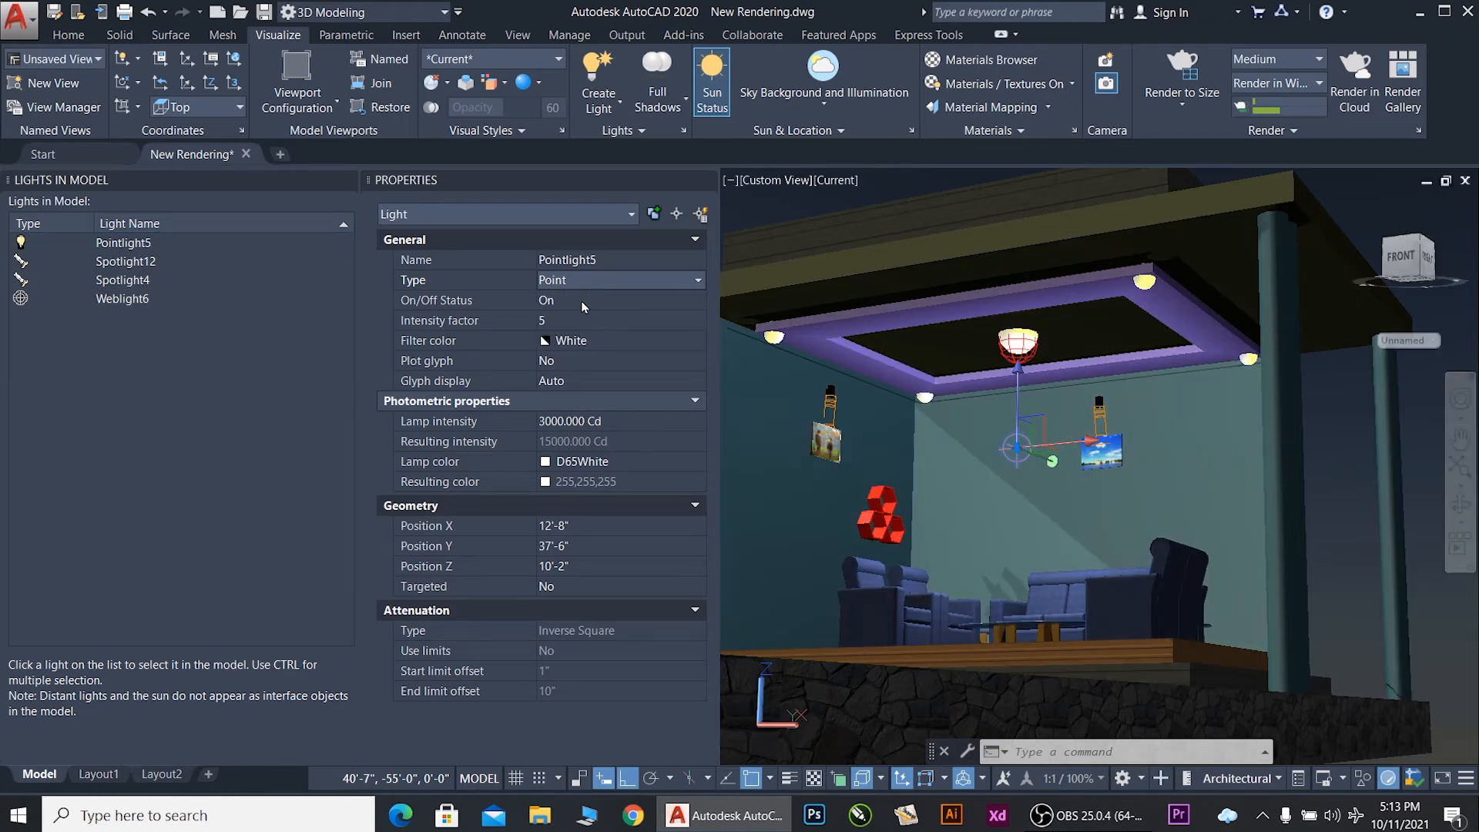
click(580, 300)
click(581, 301)
click(571, 335)
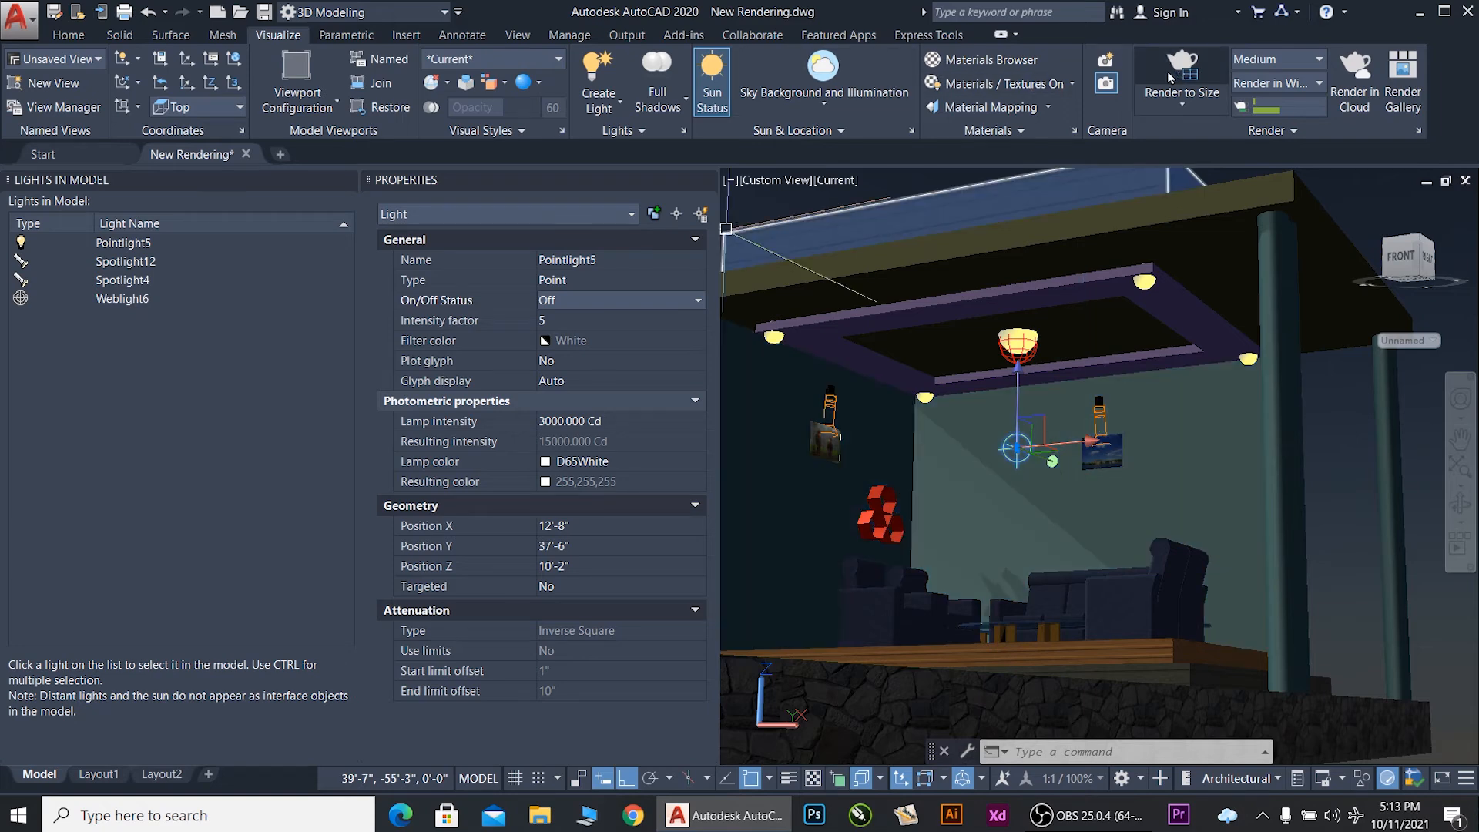
click(705, 180)
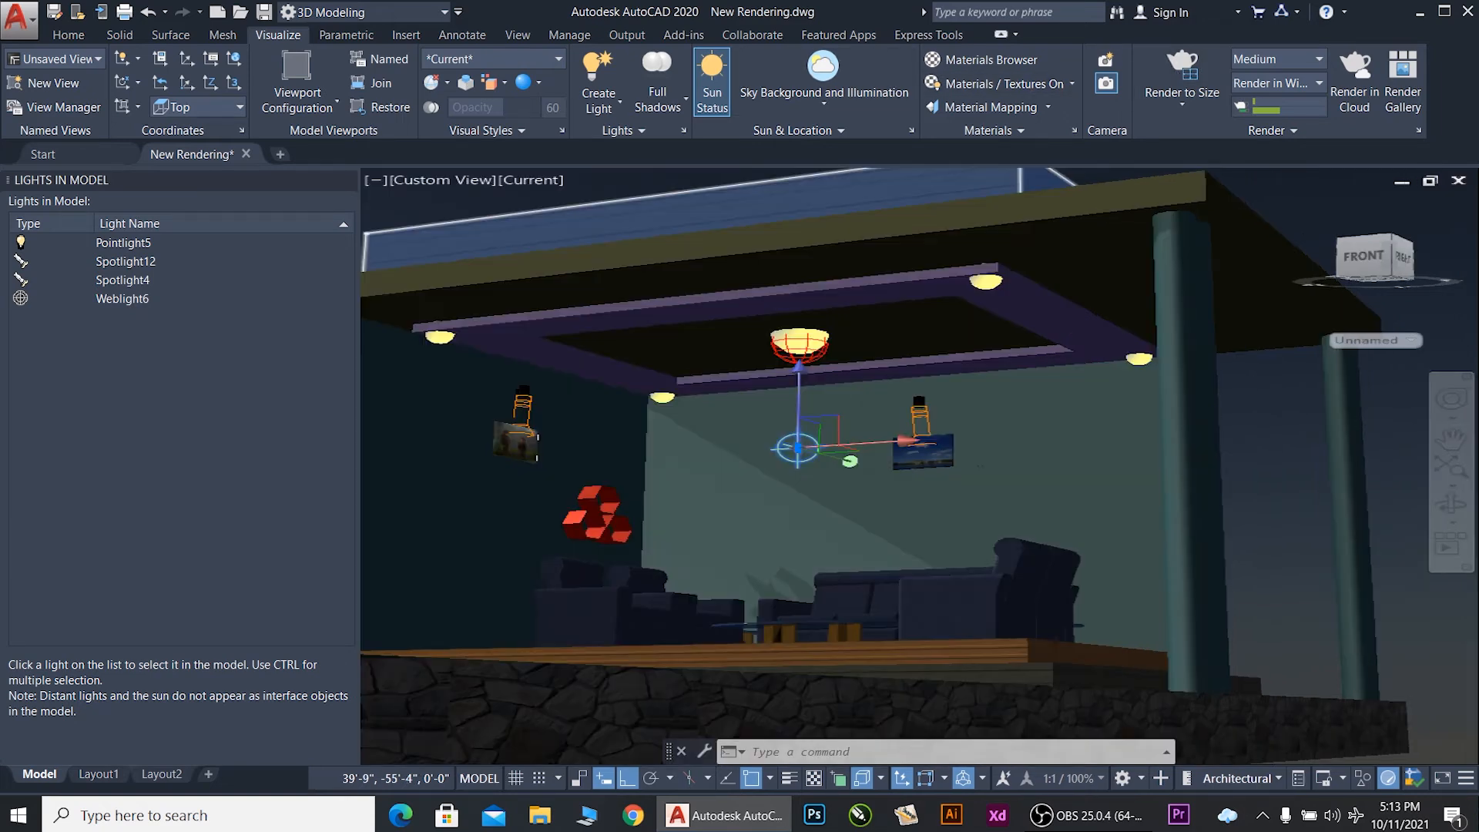
Step: Close the list of model lights and move the camera together with the selected light vertically up by about 8'-5"
scroll(874, 511, down, 2)
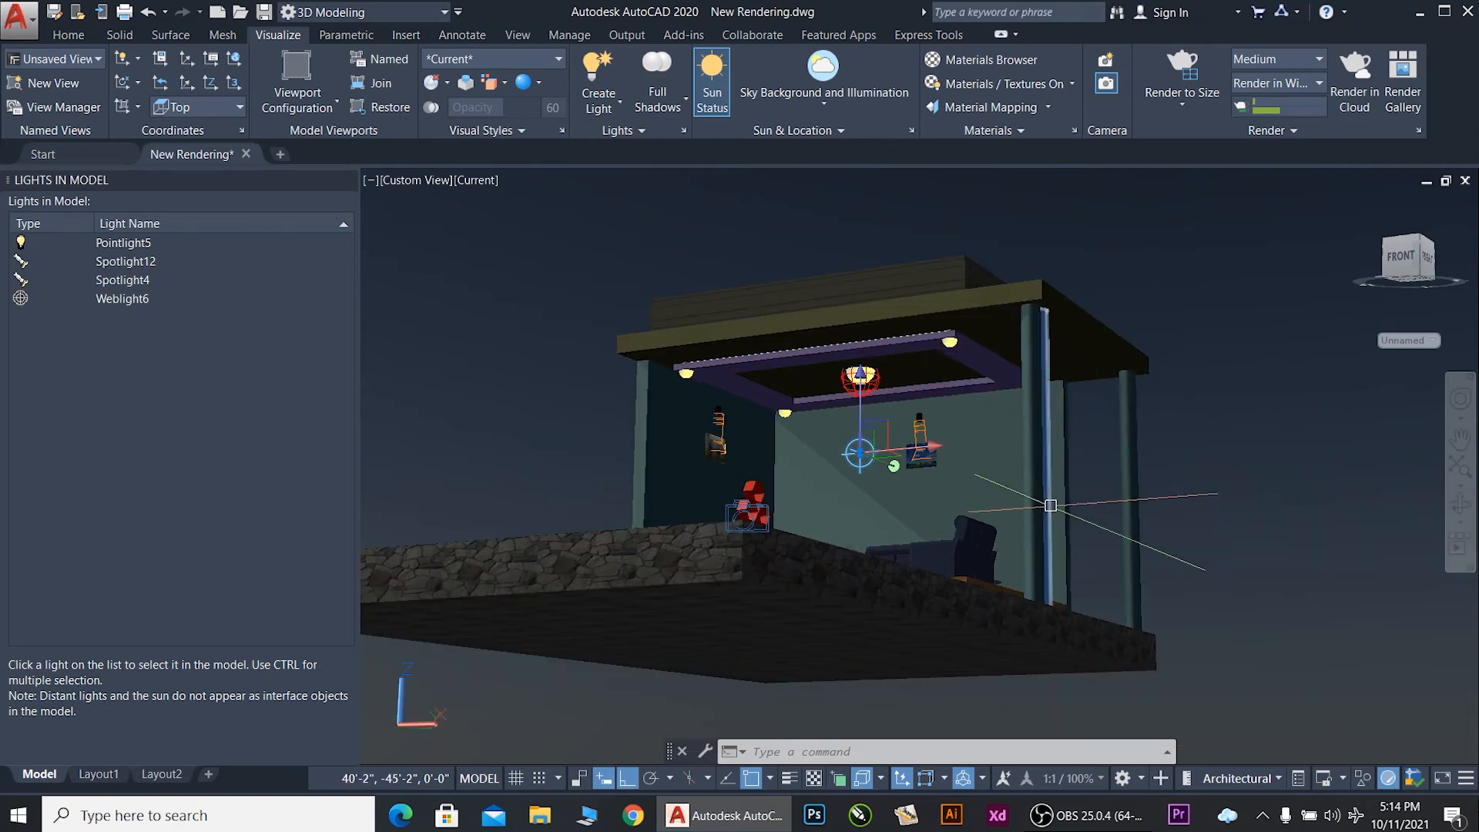
shift+middle_drag(1050, 506, 1049, 571)
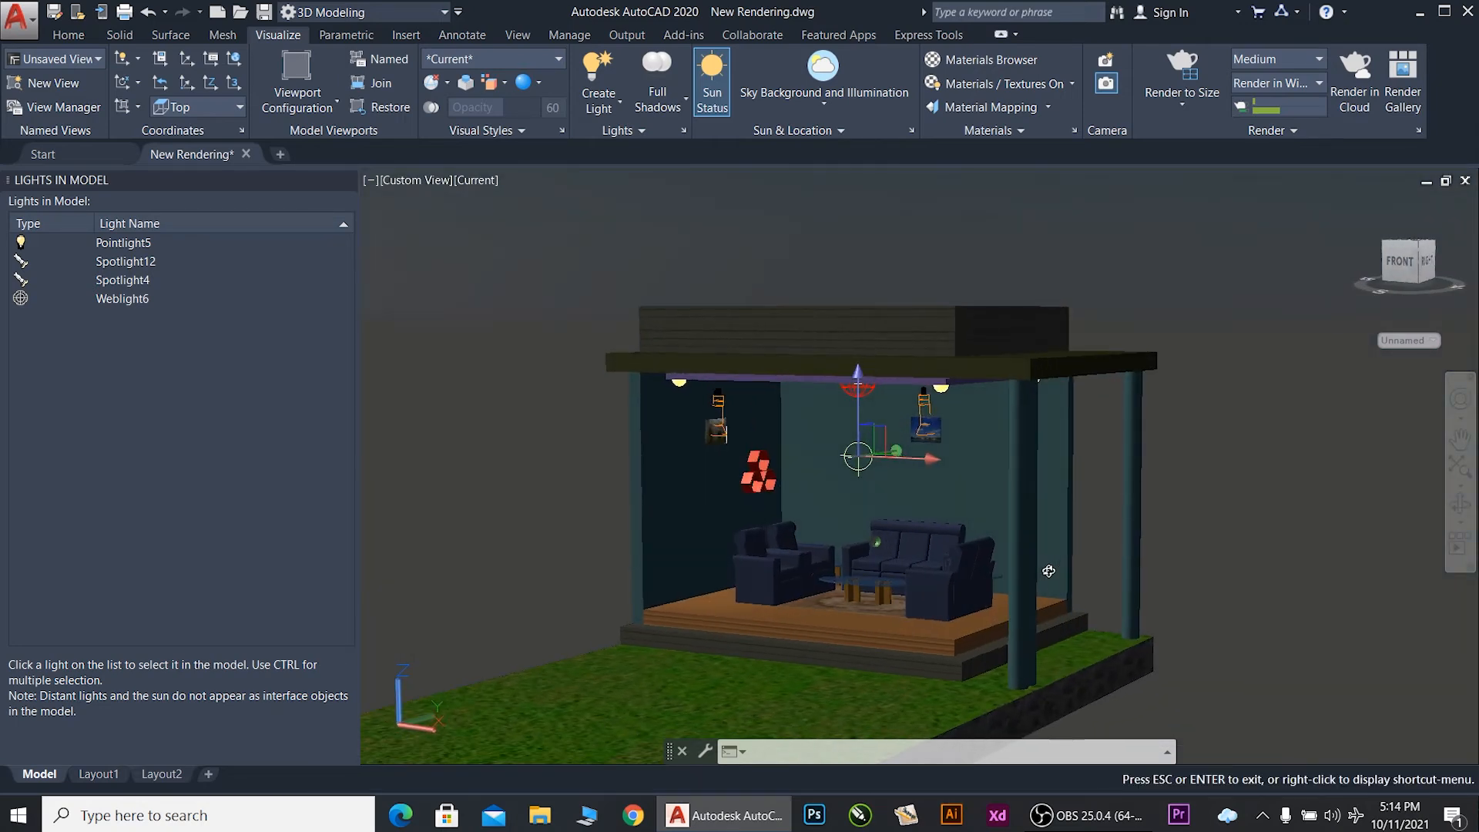
scroll(940, 426, down, 2)
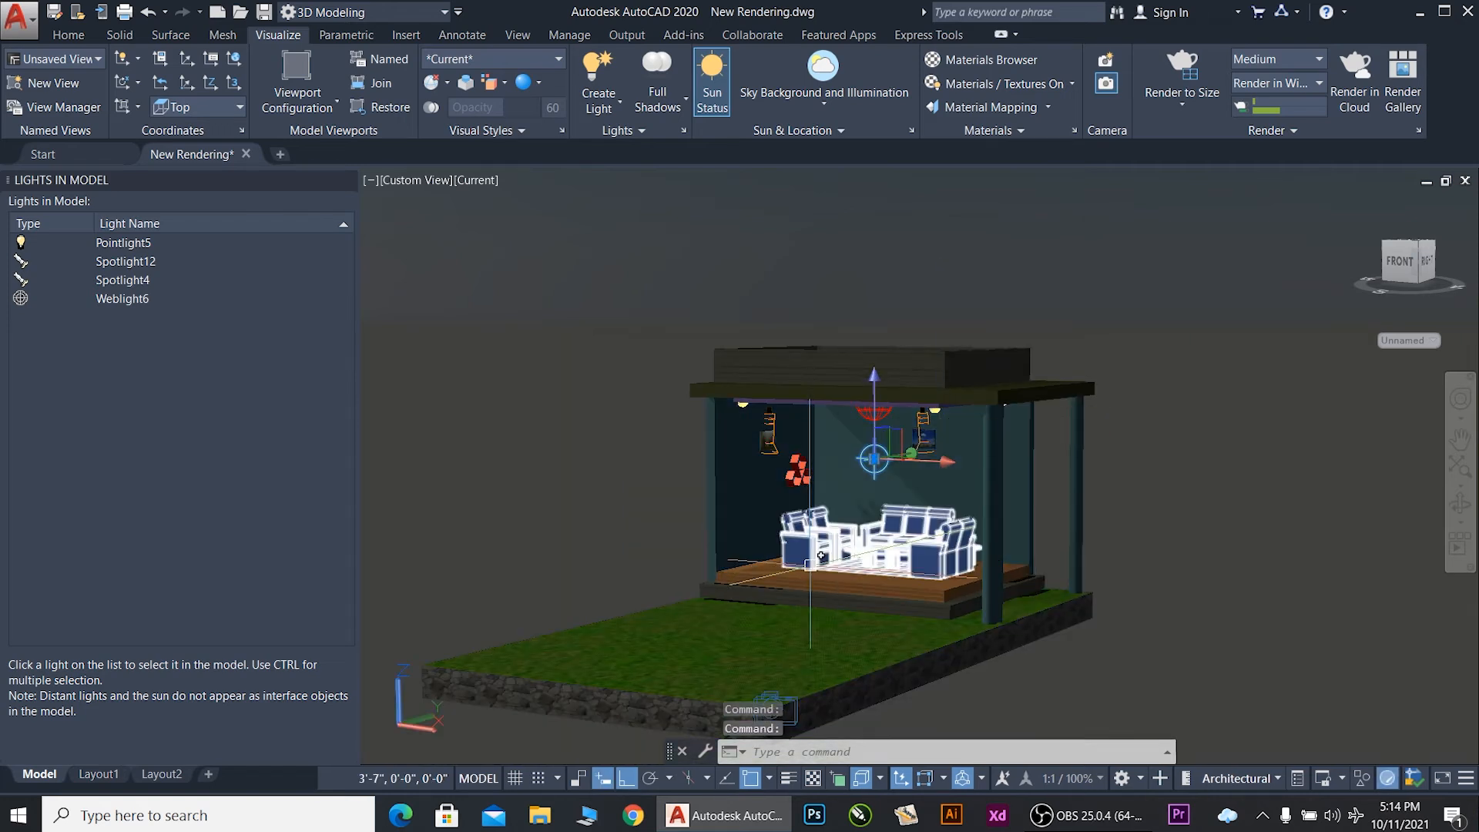
click(346, 180)
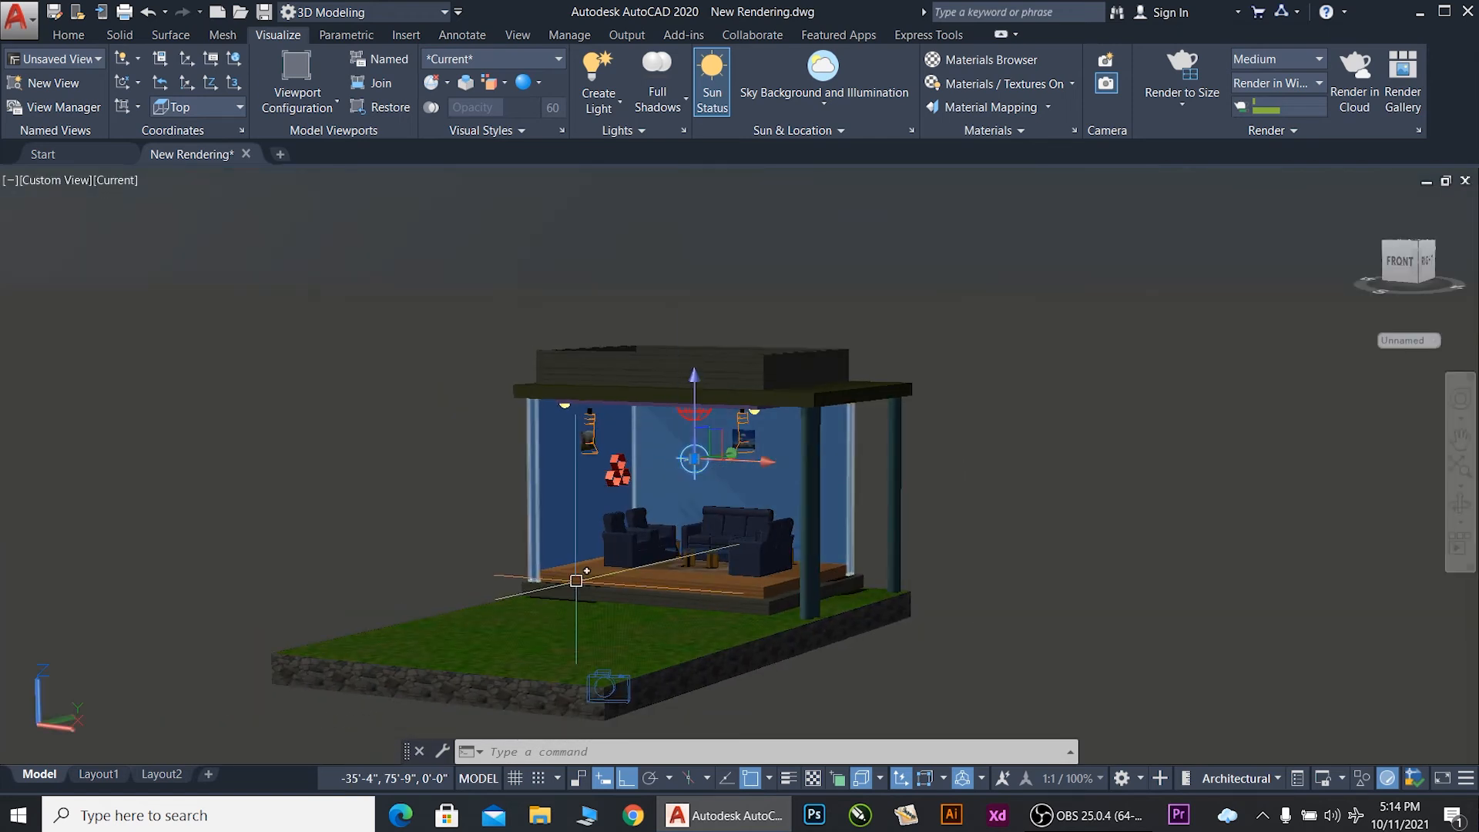
click(630, 676)
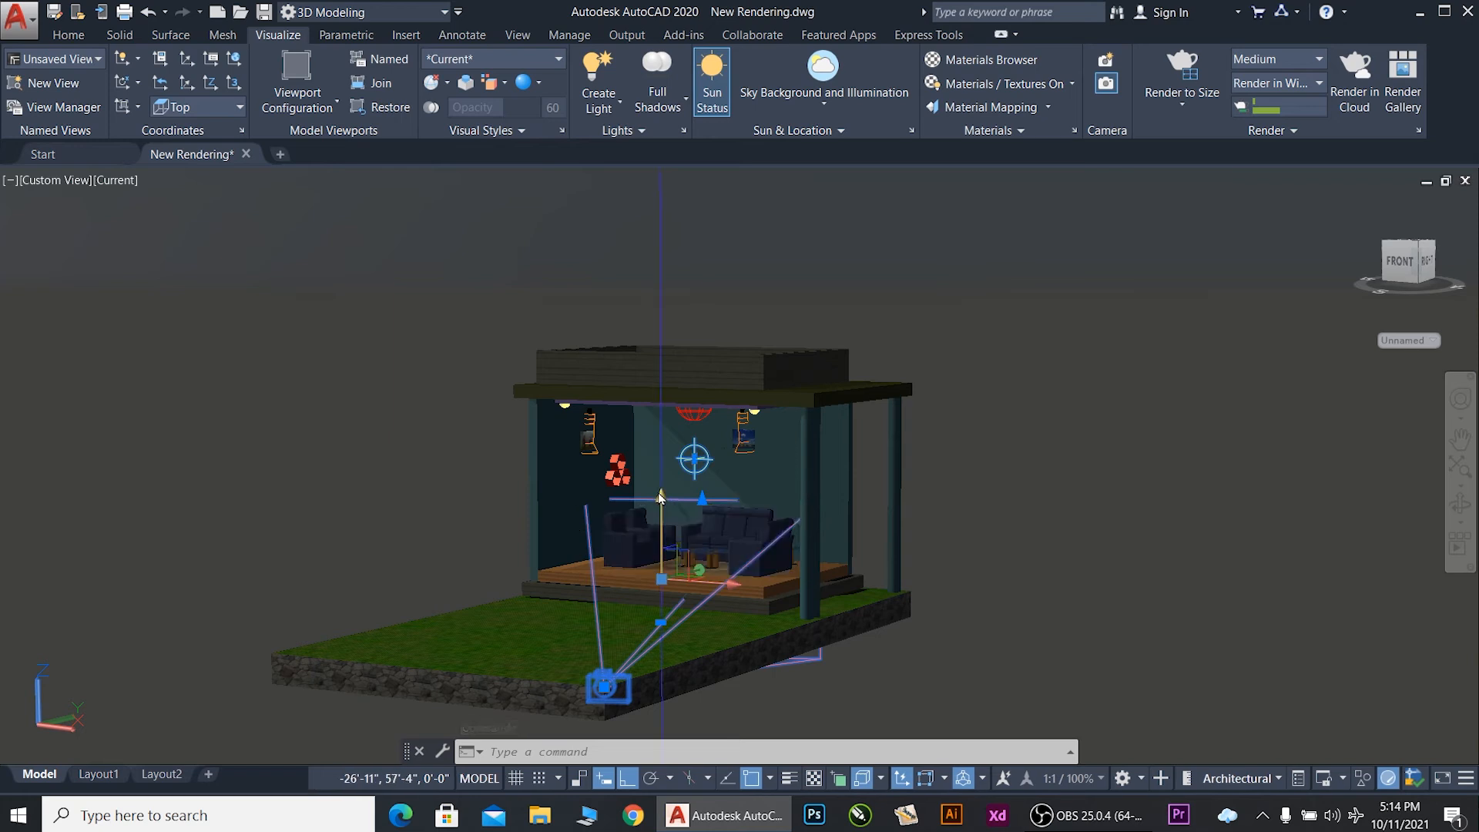
click(661, 532)
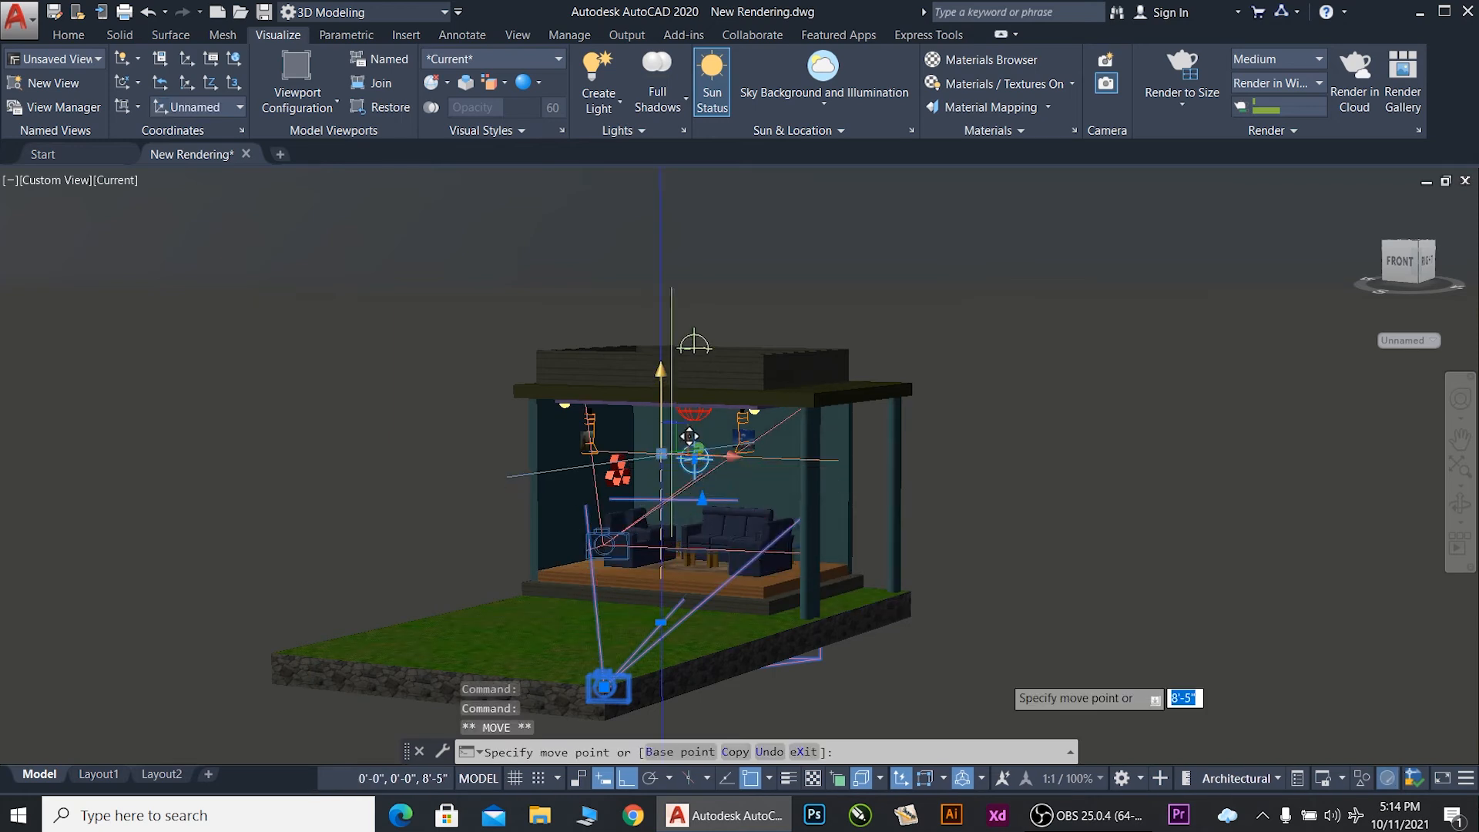
click(669, 452)
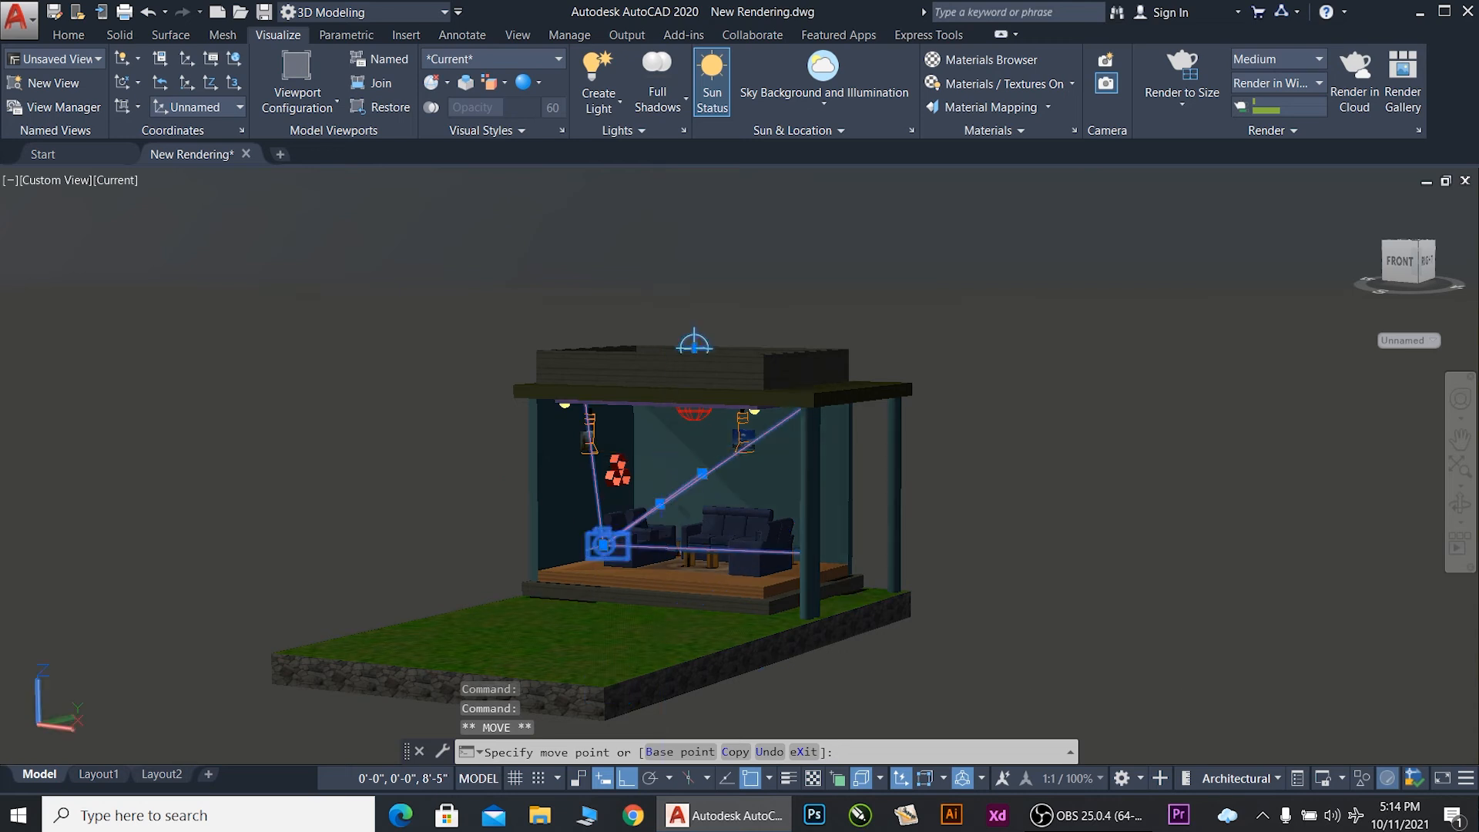
Step: Restore the saved Camera1 view in the viewport
click(56, 180)
mouse_move(146, 201)
click(280, 201)
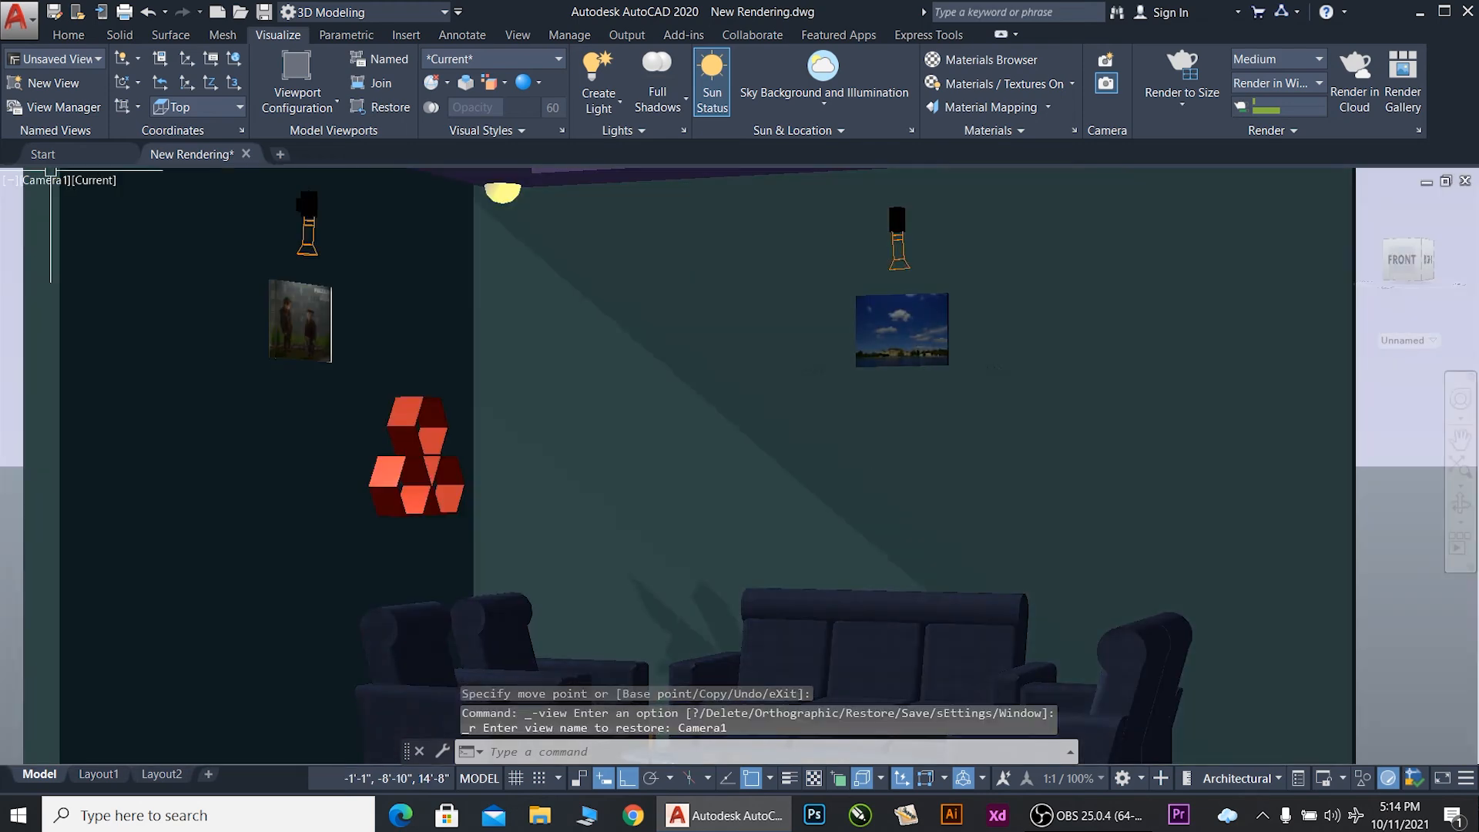
Step: Render the whole pavilion from the camera direction, examine its lights and furniture at different magnifications, and close the render window
scroll(883, 337, down, 4)
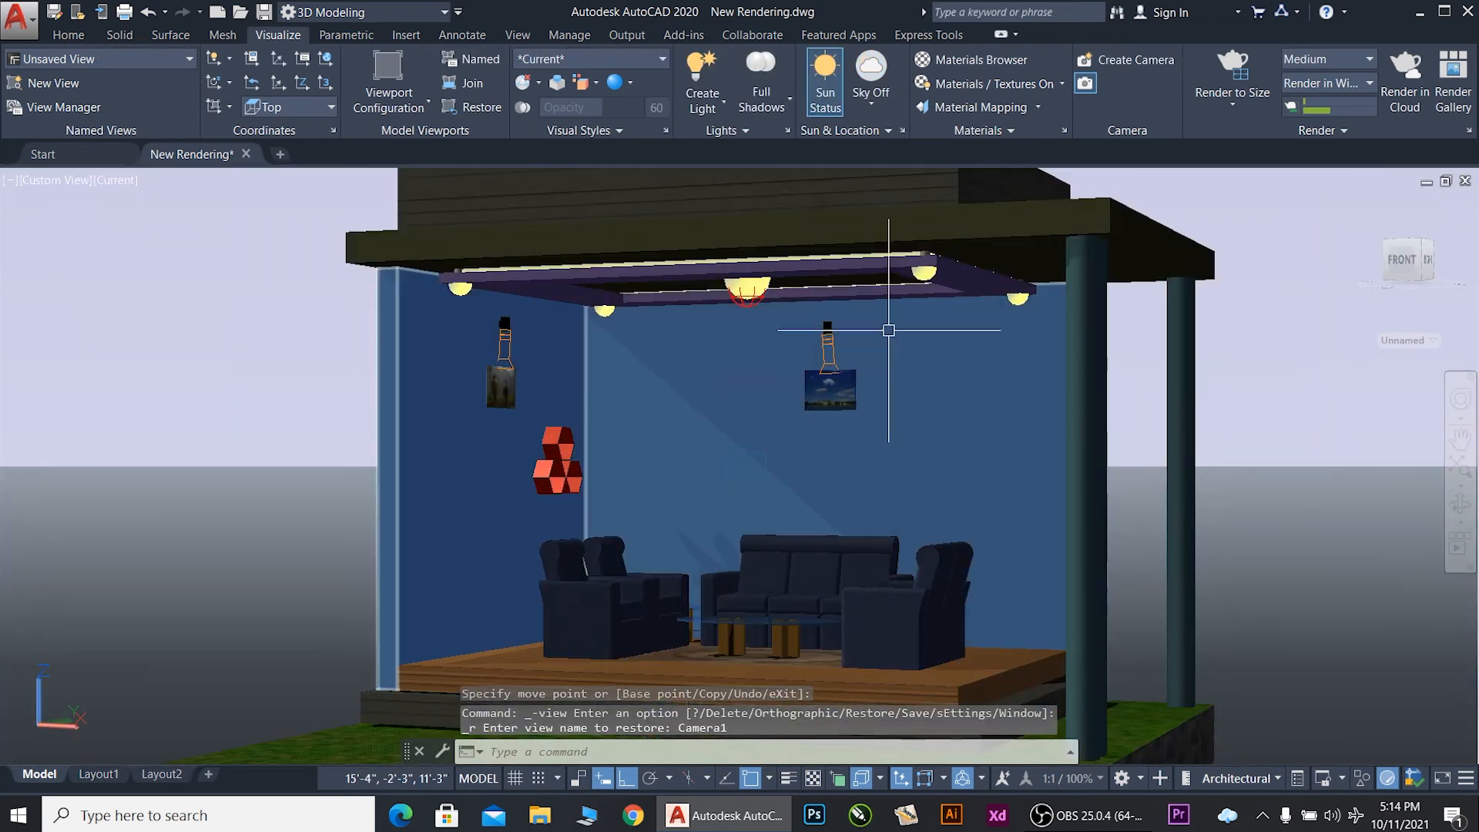
scroll(746, 330, down, 5)
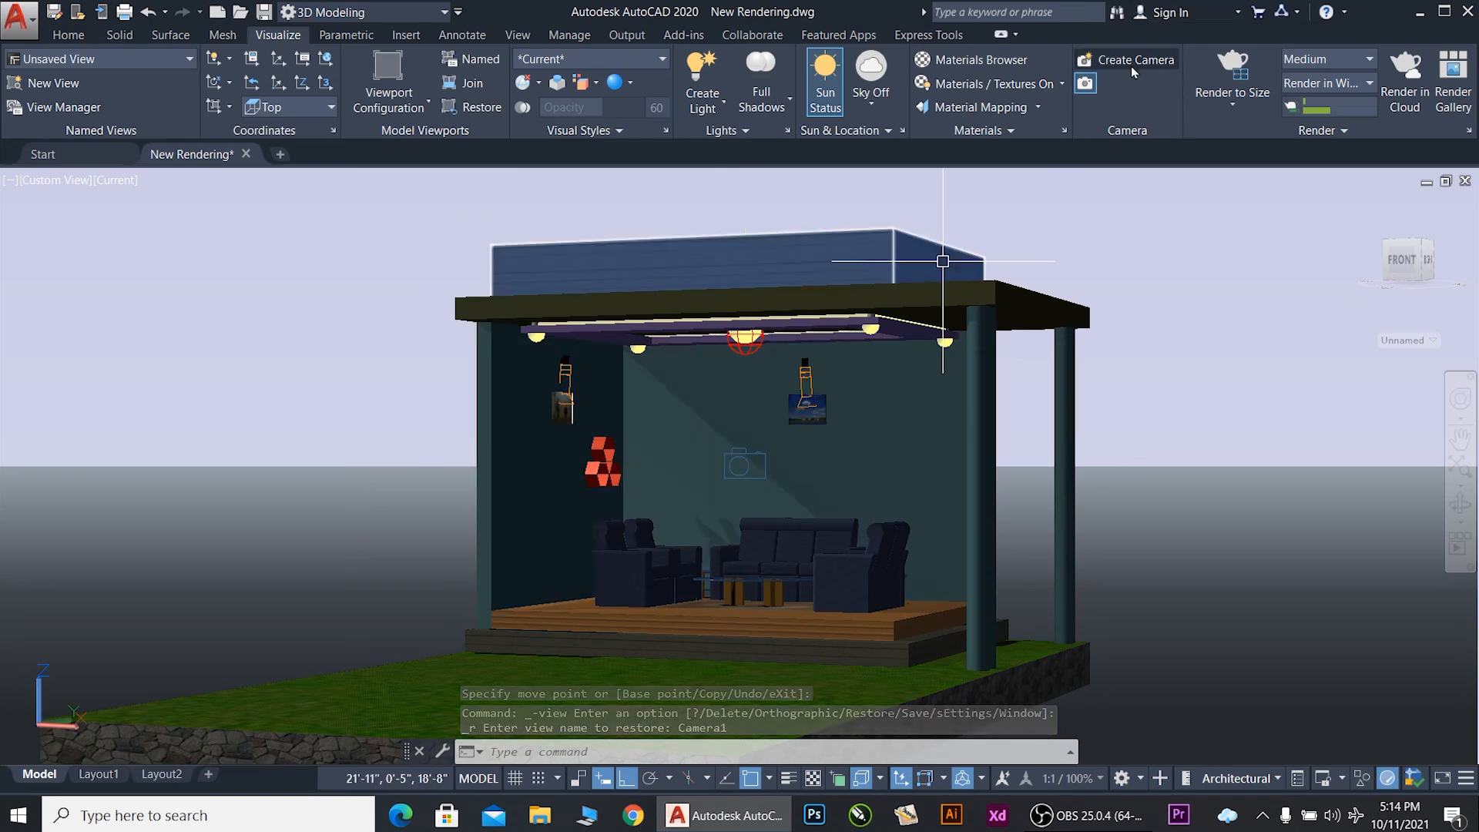
click(1206, 54)
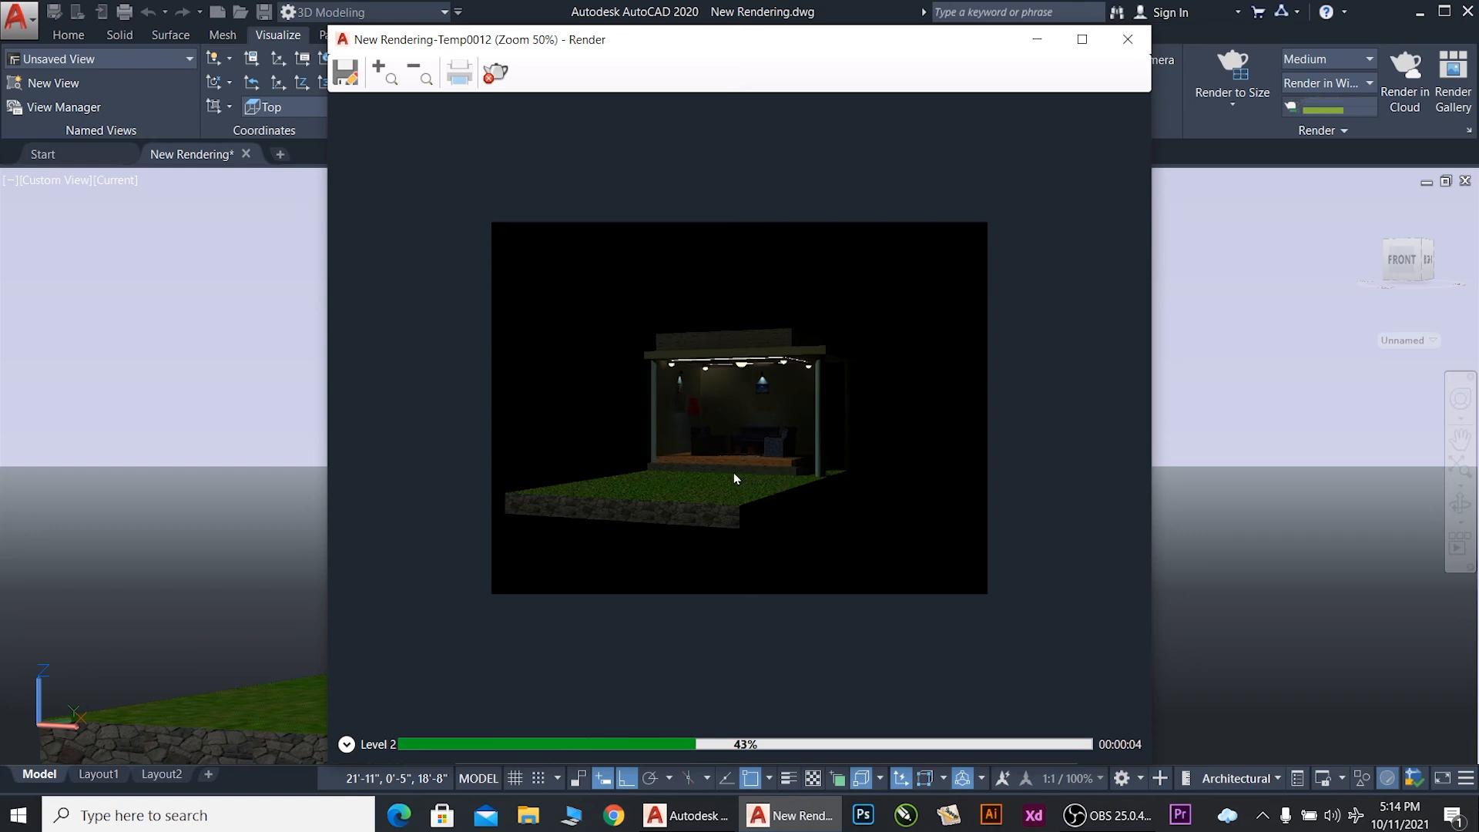
scroll(737, 412, up, 1)
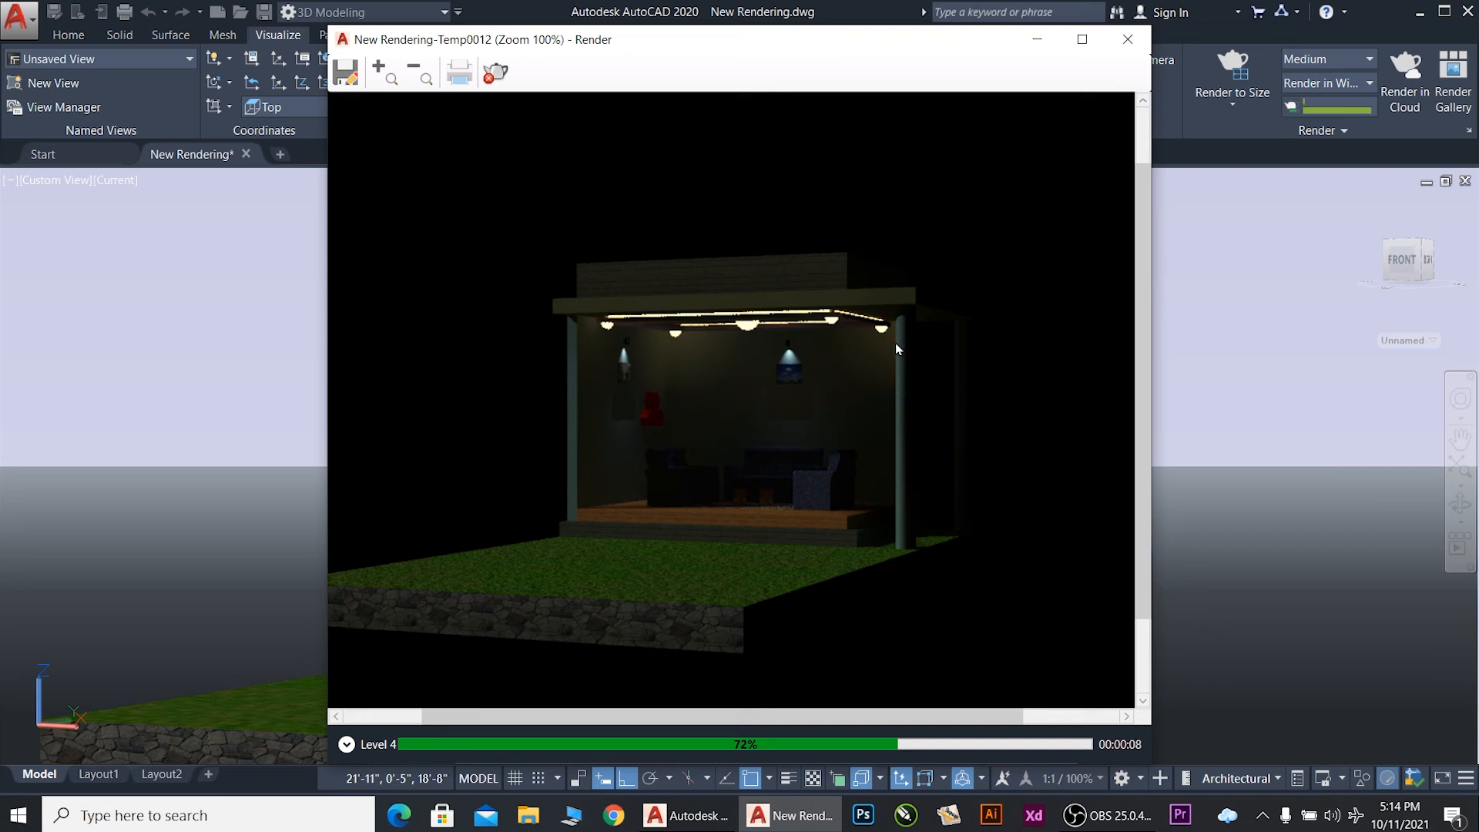
scroll(732, 339, up, 1)
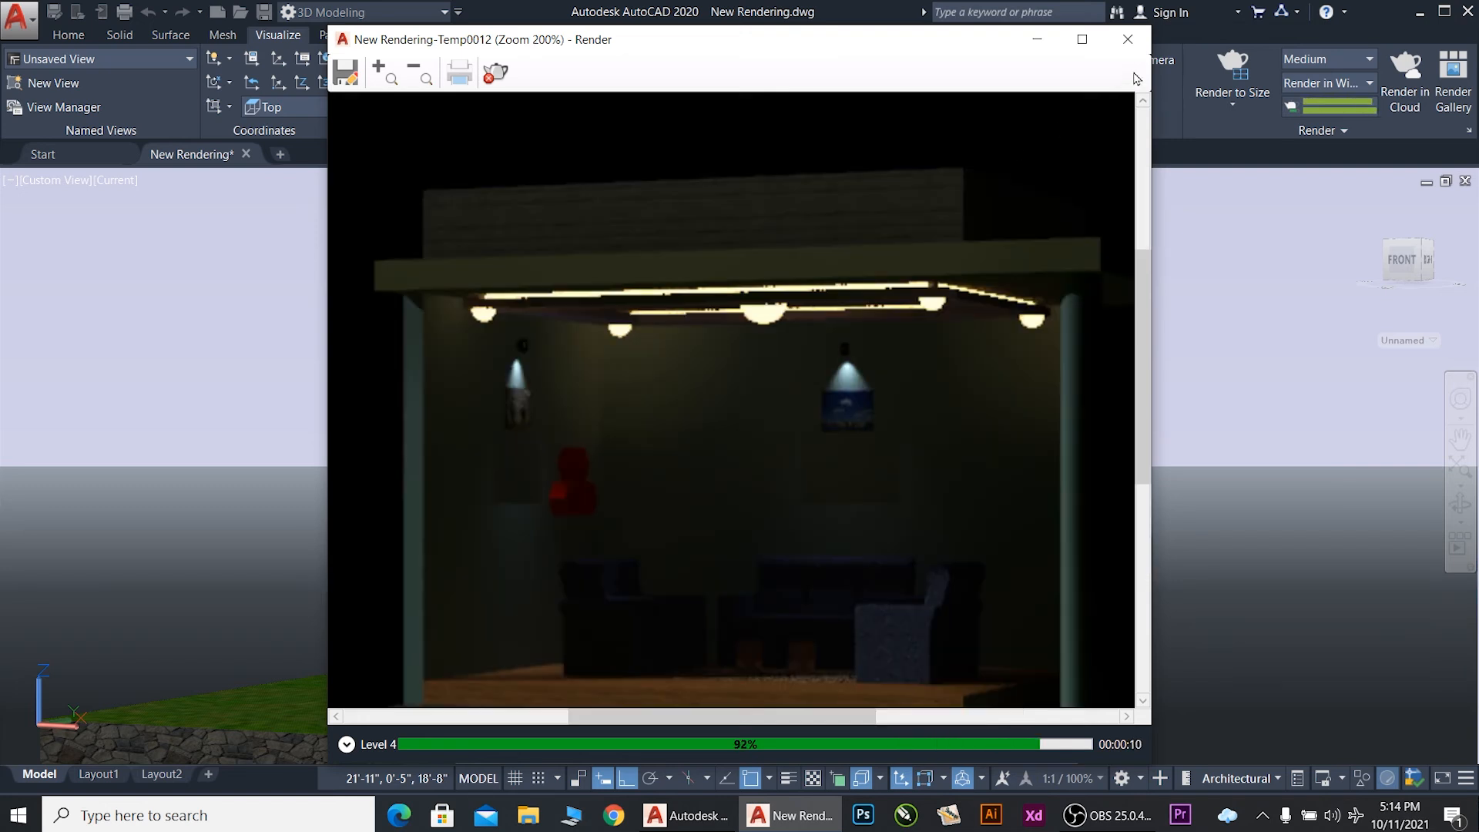
scroll(908, 330, down, 2)
scroll(685, 416, up, 1)
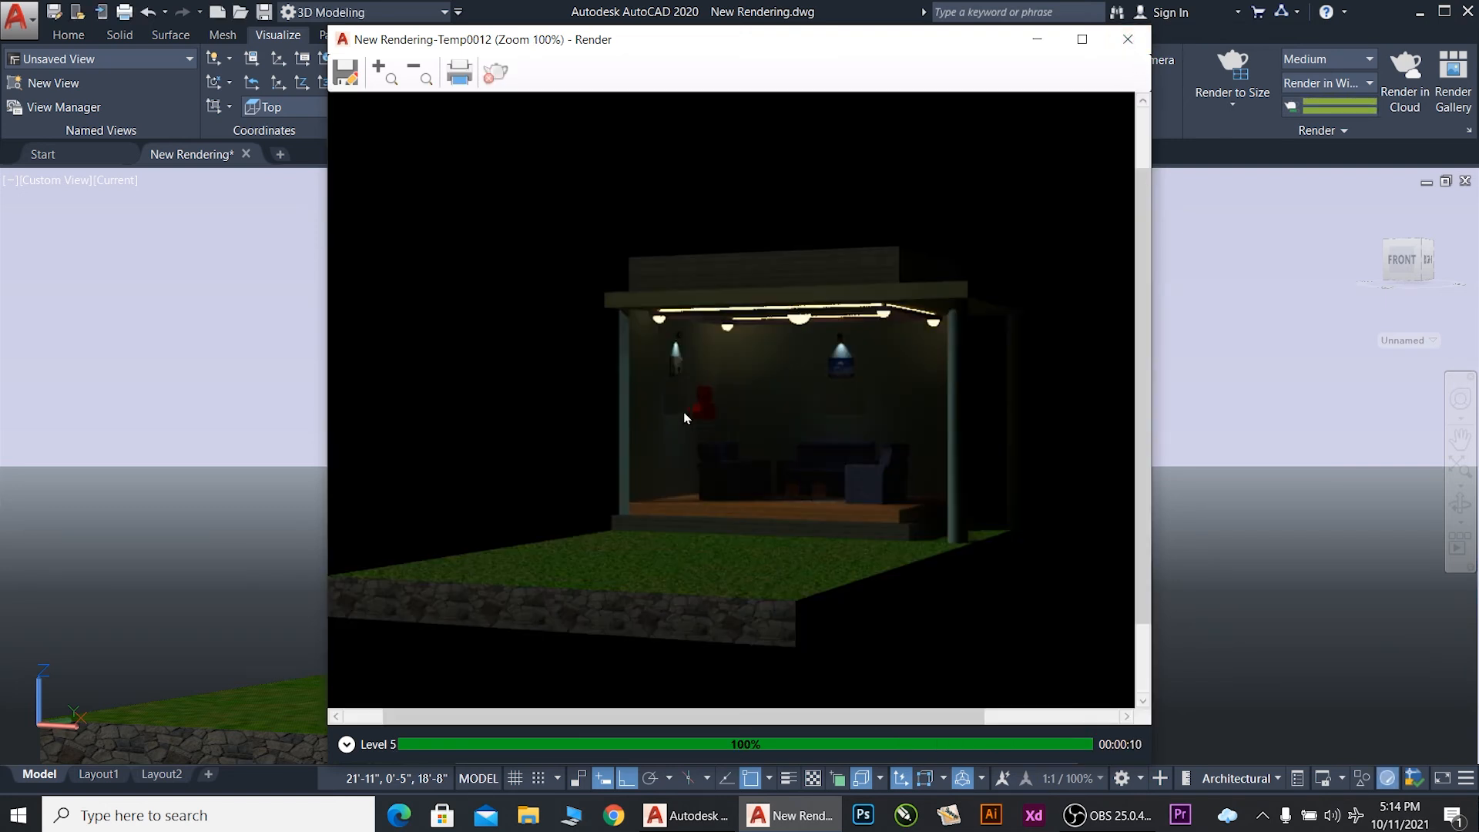
click(1128, 38)
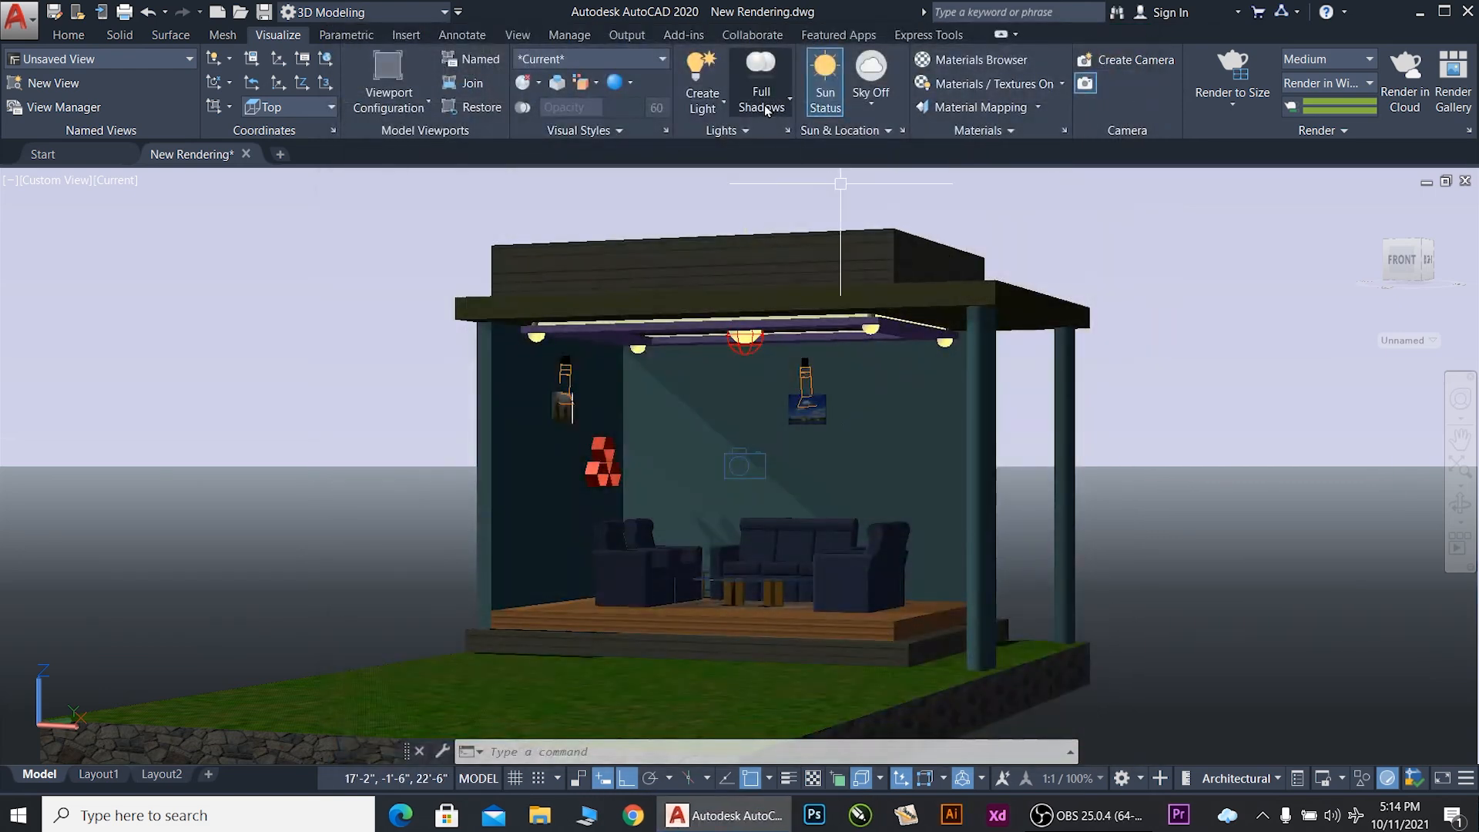
Step: Turn on Sky Background and Illumination and render the pavilion from its front-right corner
click(871, 104)
click(913, 217)
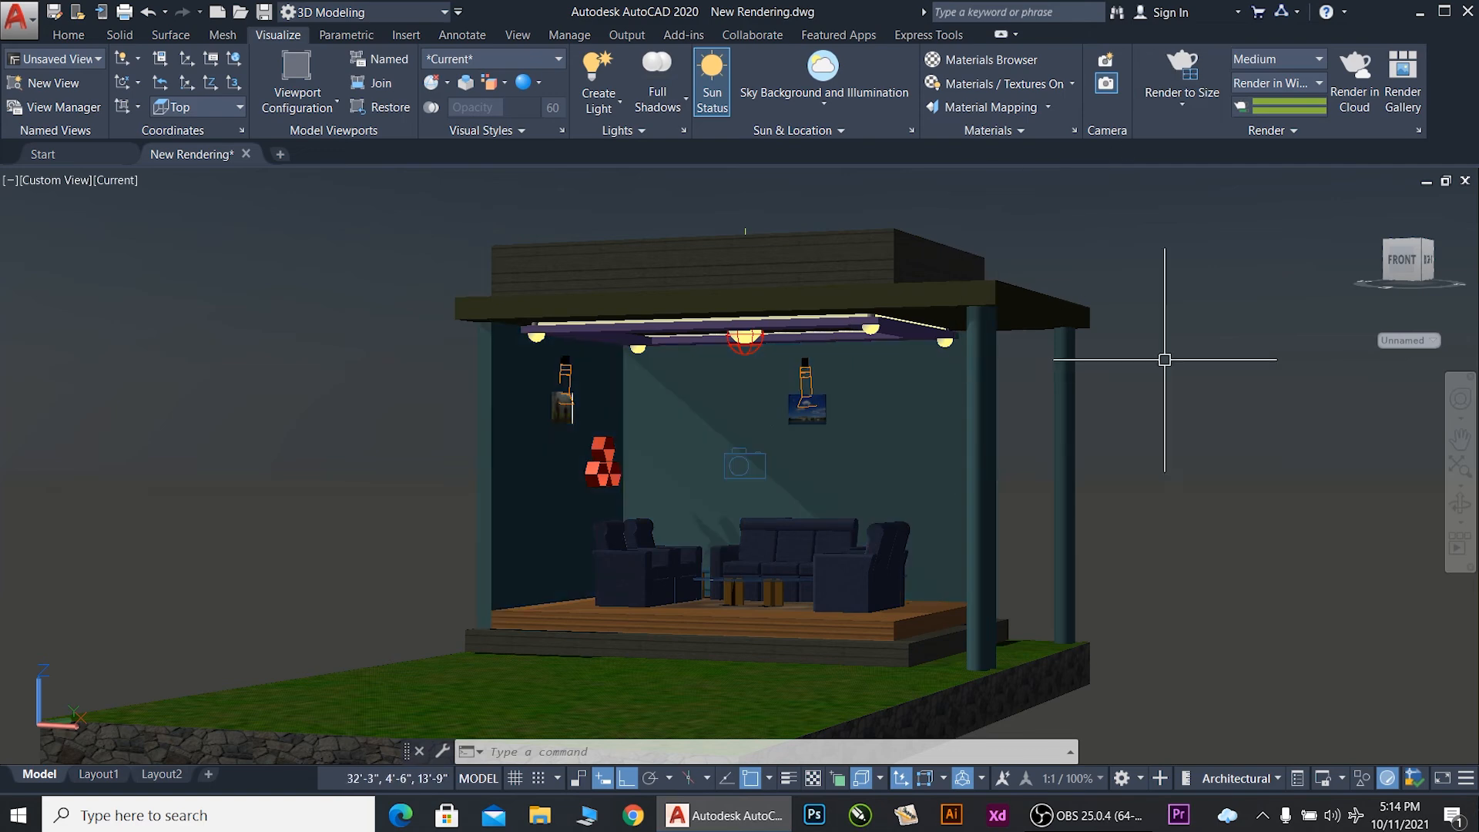
shift+middle_drag(946, 509, 865, 551)
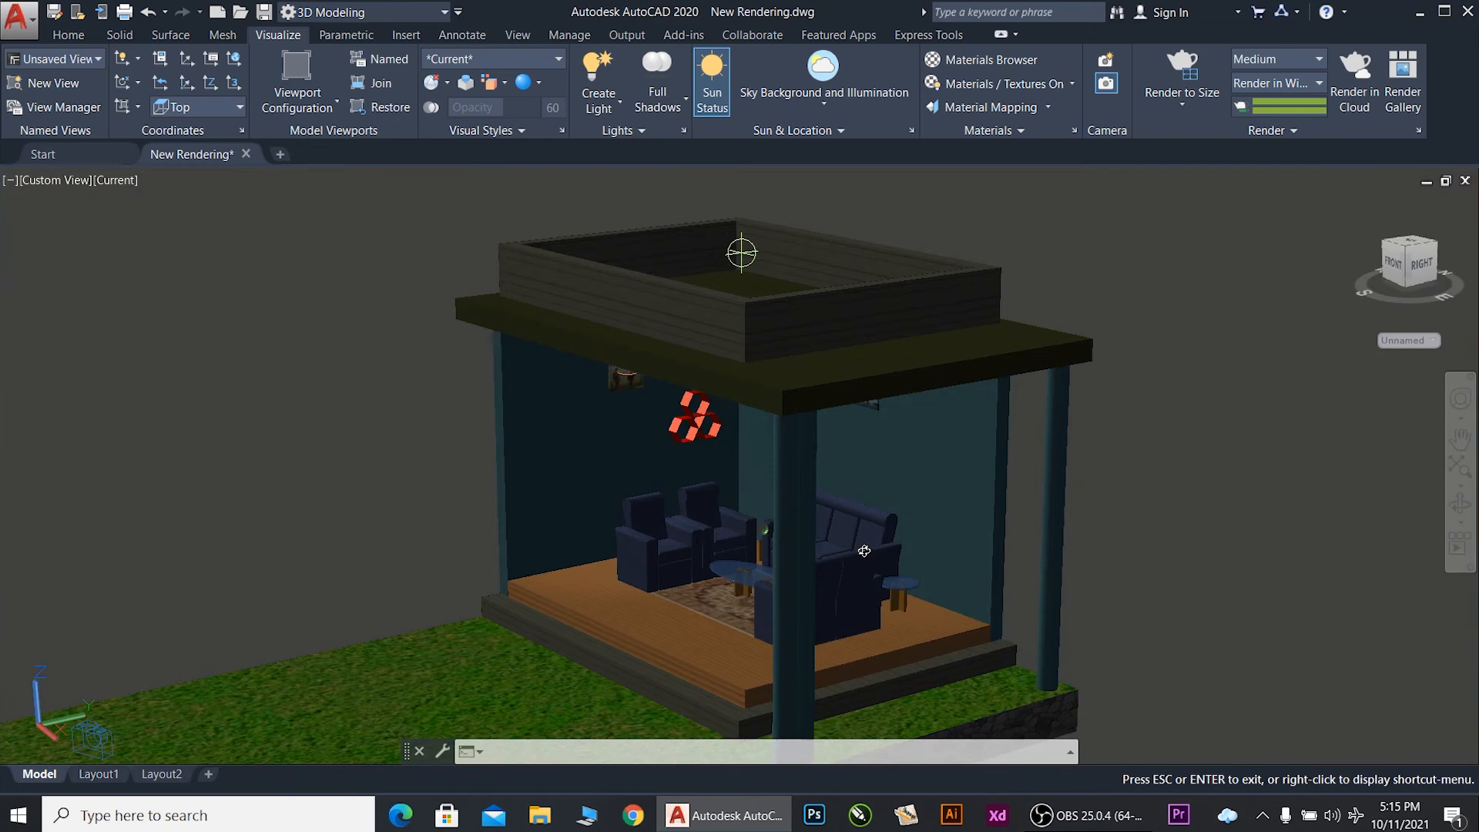
shift+middle_drag(893, 472, 837, 499)
scroll(837, 500, up, 2)
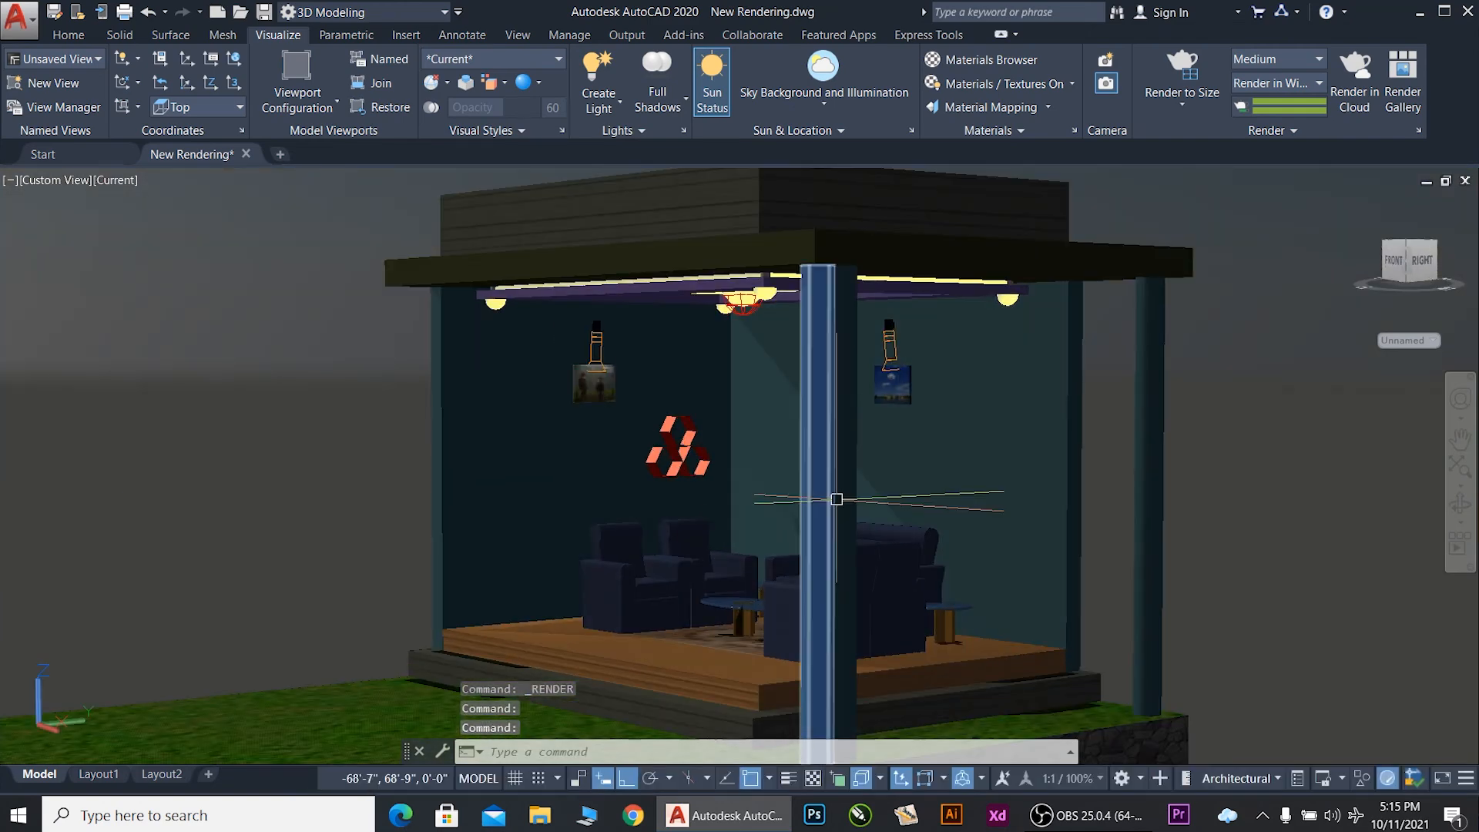
scroll(837, 499, down, 4)
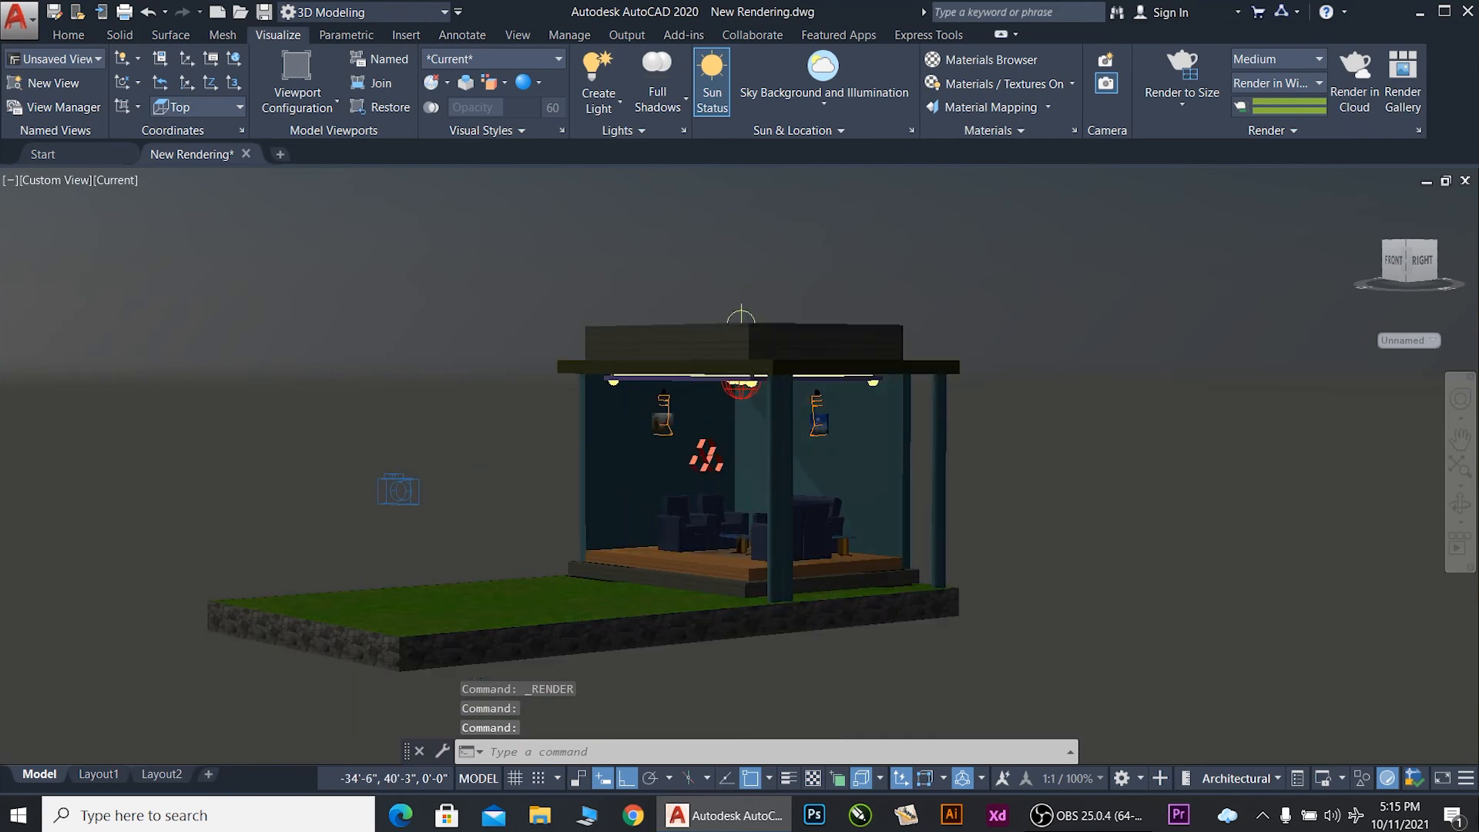
scroll(786, 462, up, 2)
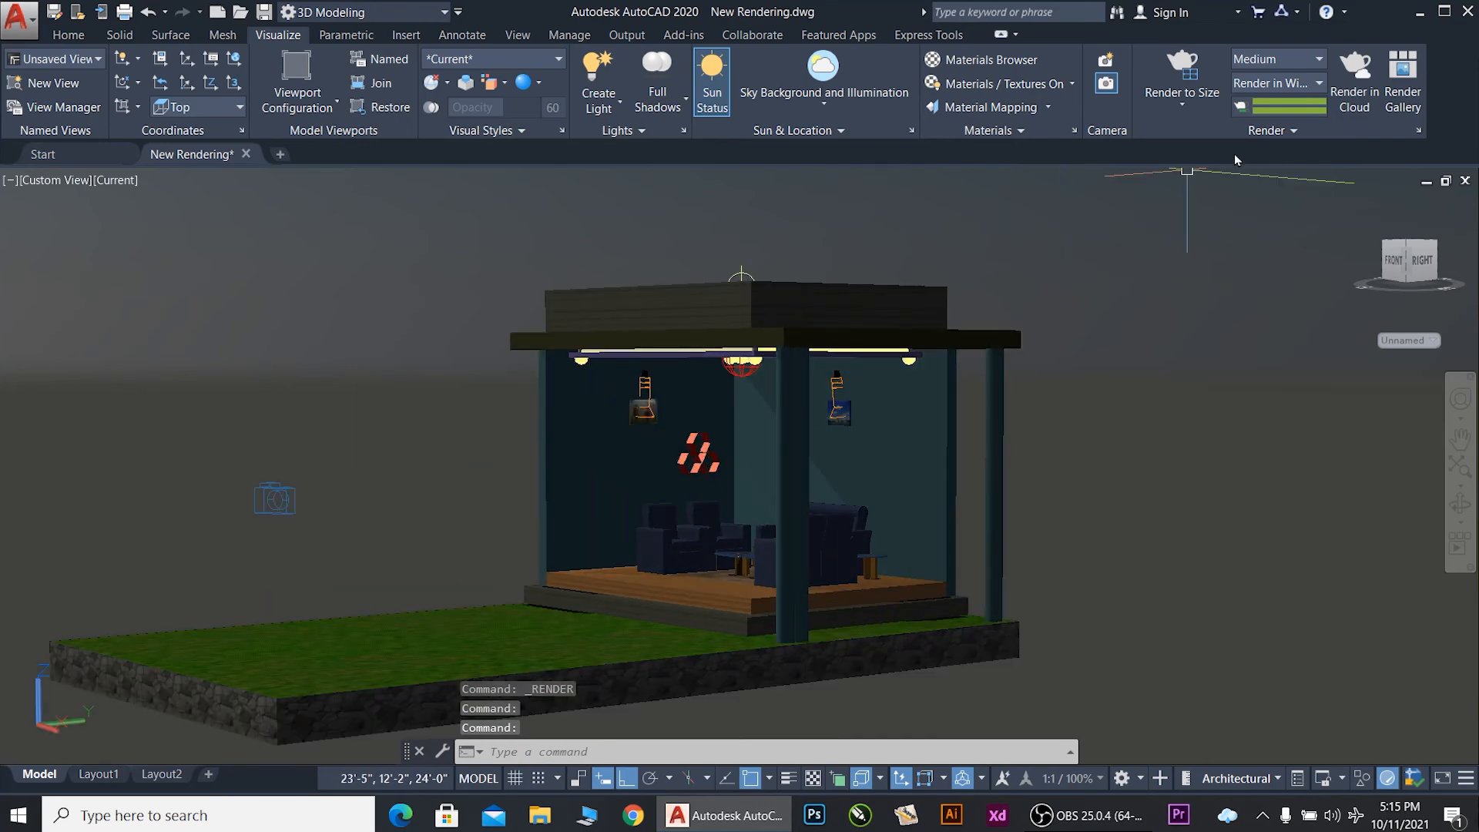
click(1162, 69)
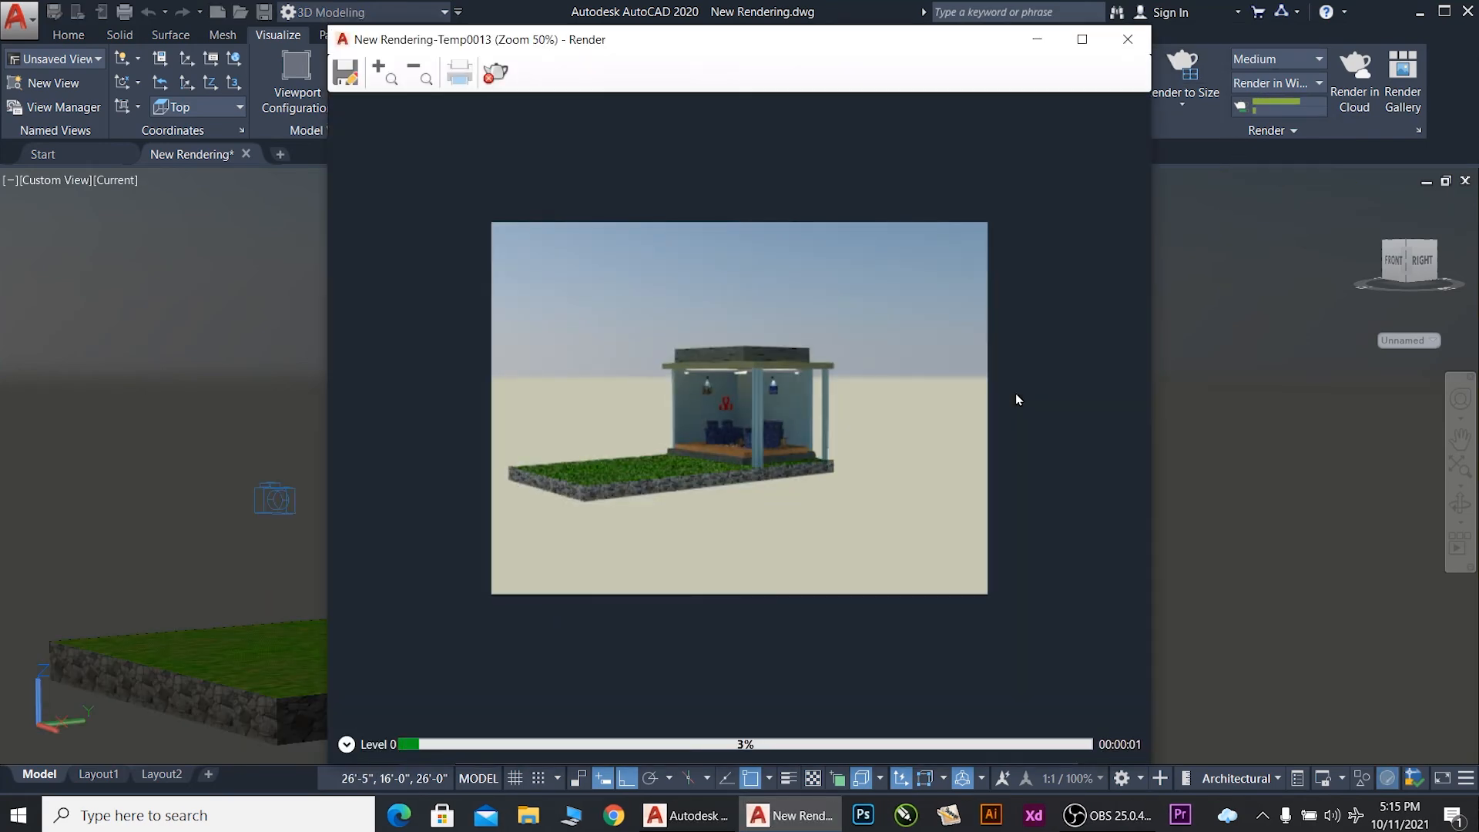
Step: Inspect the corner-view render of the pavilion at different magnifications and close the render window
scroll(676, 443, up, 1)
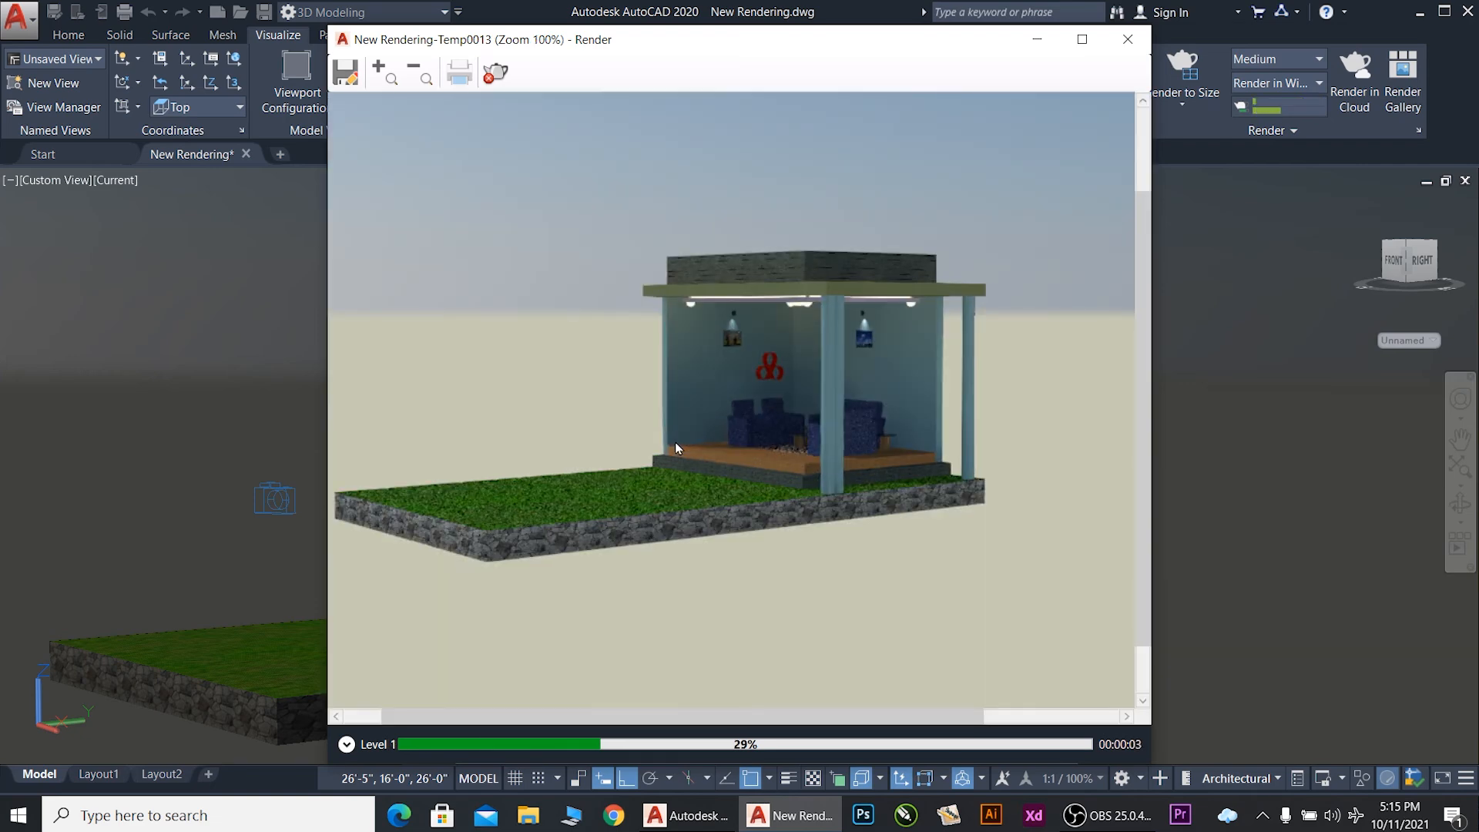
scroll(675, 441, up, 1)
scroll(674, 441, down, 1)
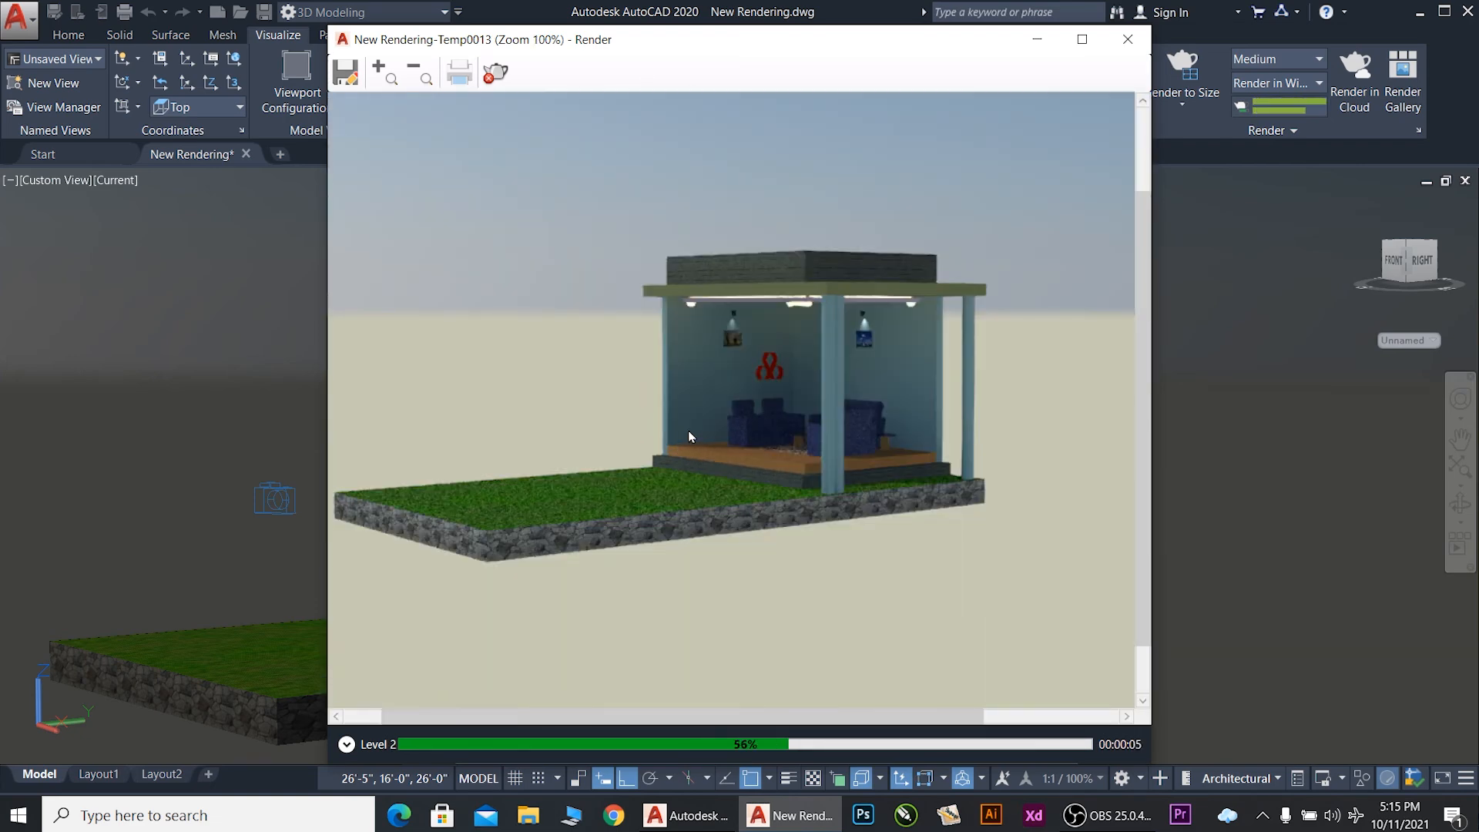
scroll(965, 338, down, 1)
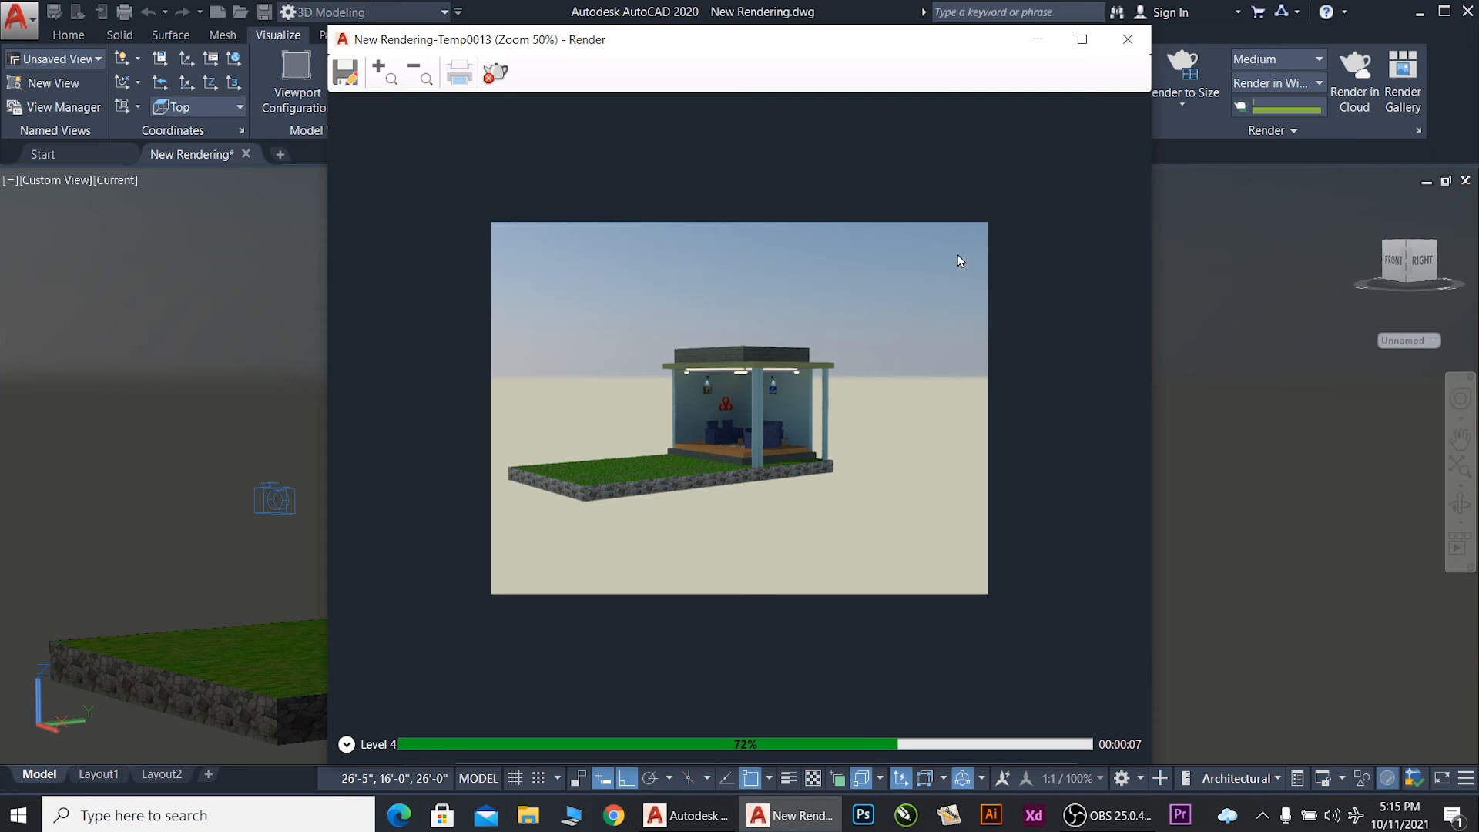
click(1129, 40)
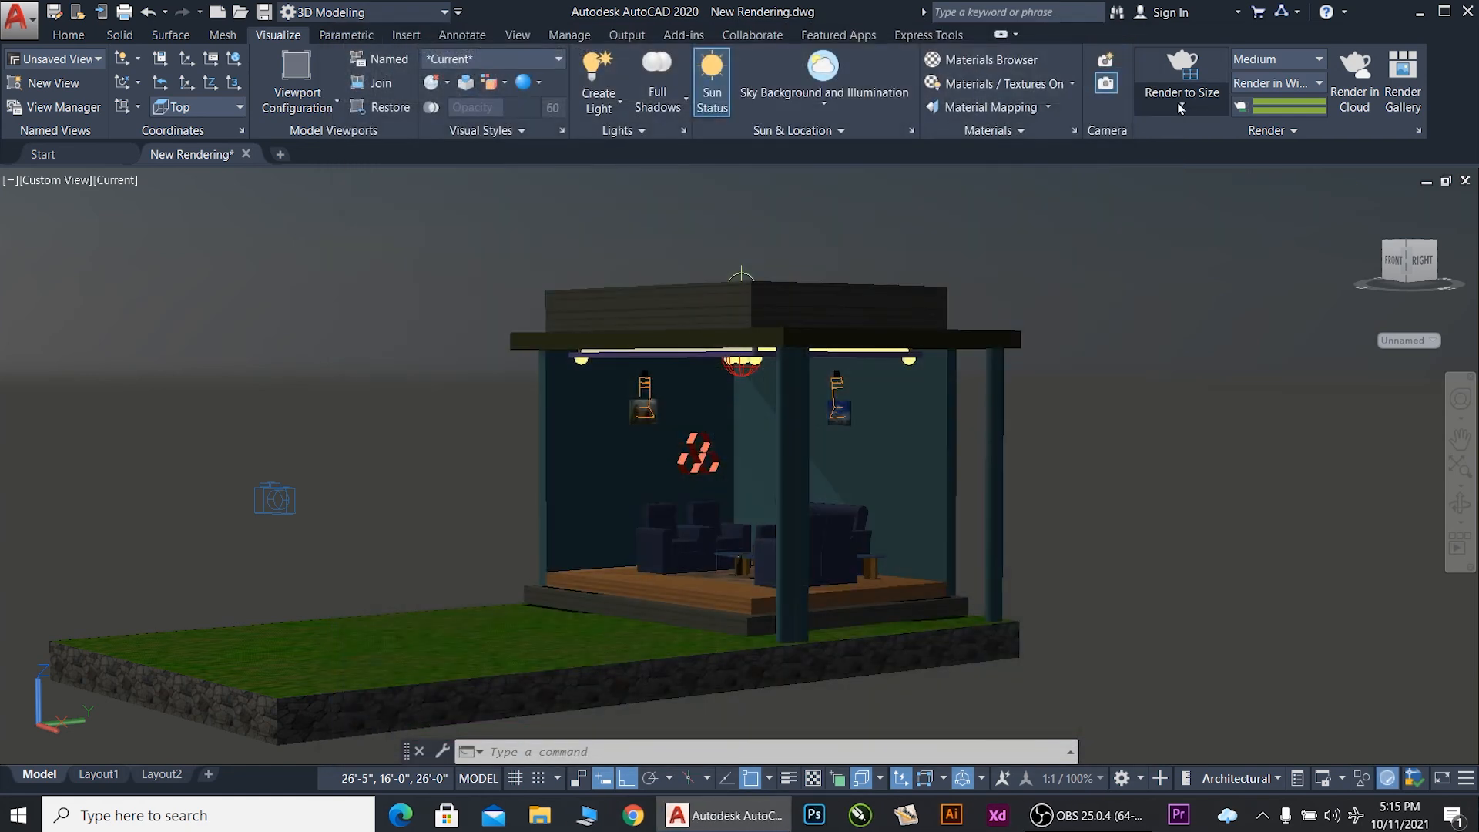
Step: Set the render output size to 1920 x 1080 px - Full HDTV and render the corner view
click(1181, 92)
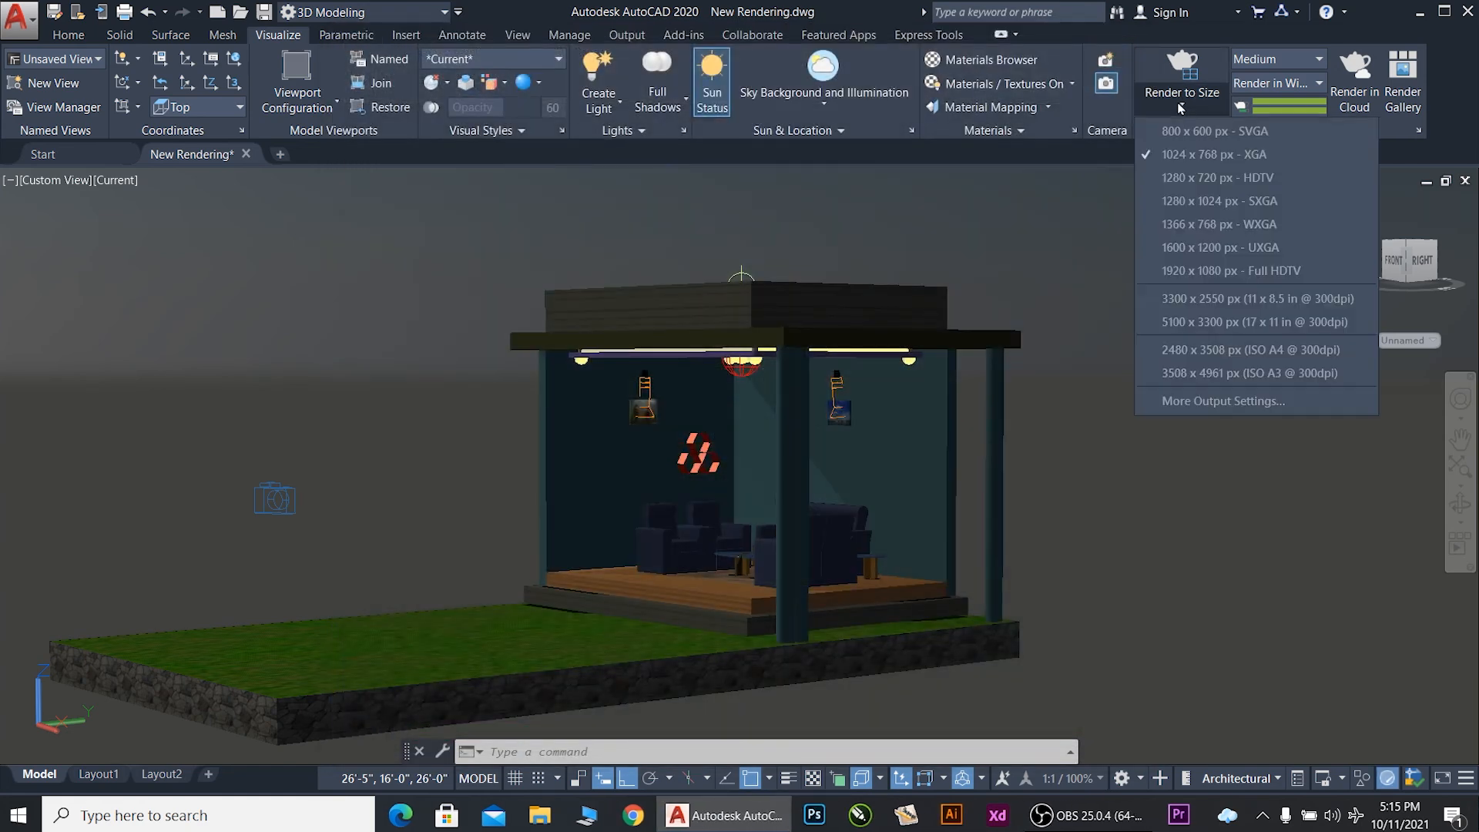
click(1163, 272)
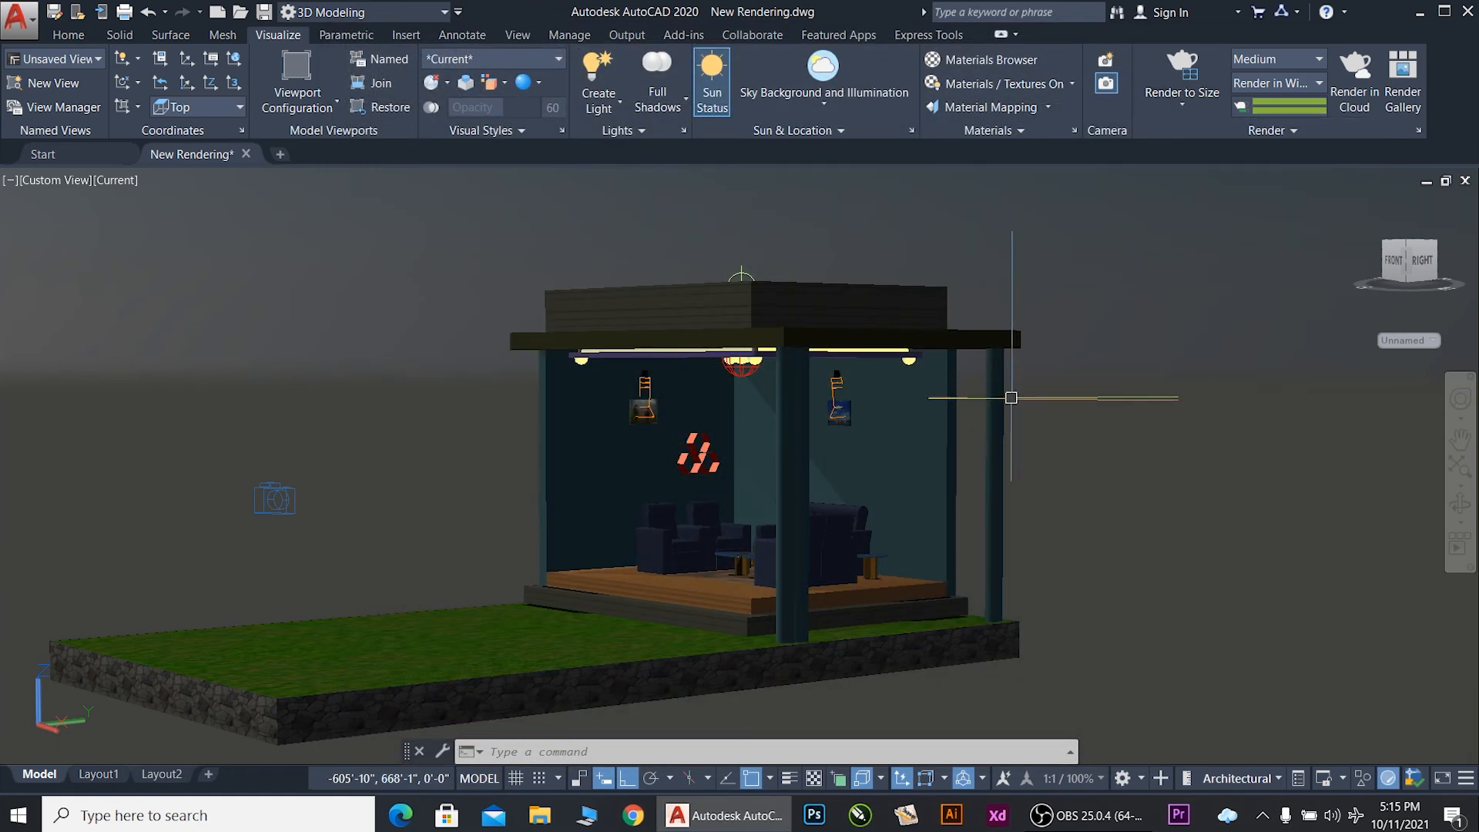
click(1176, 72)
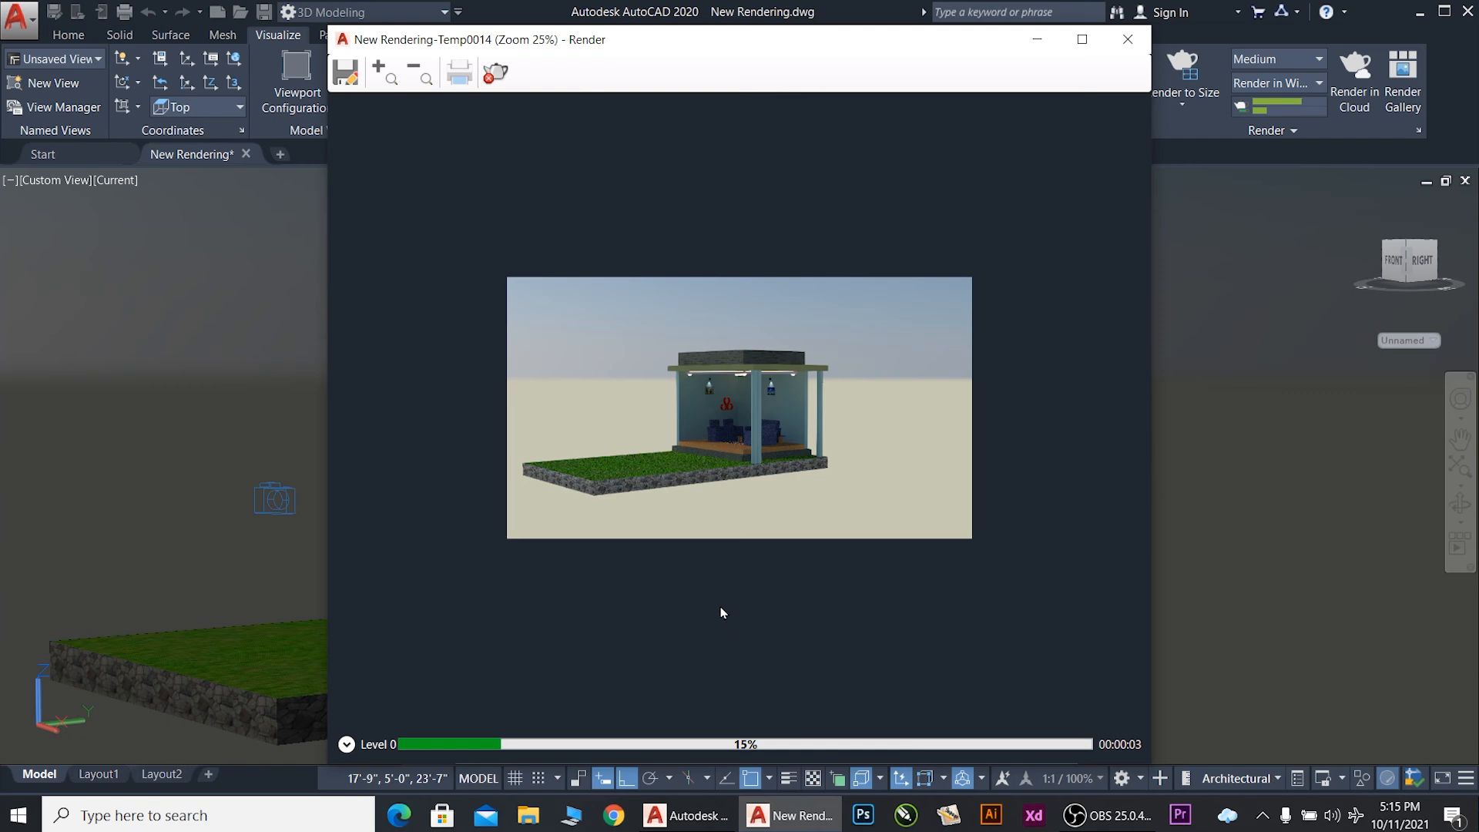
Step: Examine the lighting, furniture, grass and sky of the Full HDTV render at different magnifications
scroll(588, 406, up, 1)
scroll(739, 391, up, 1)
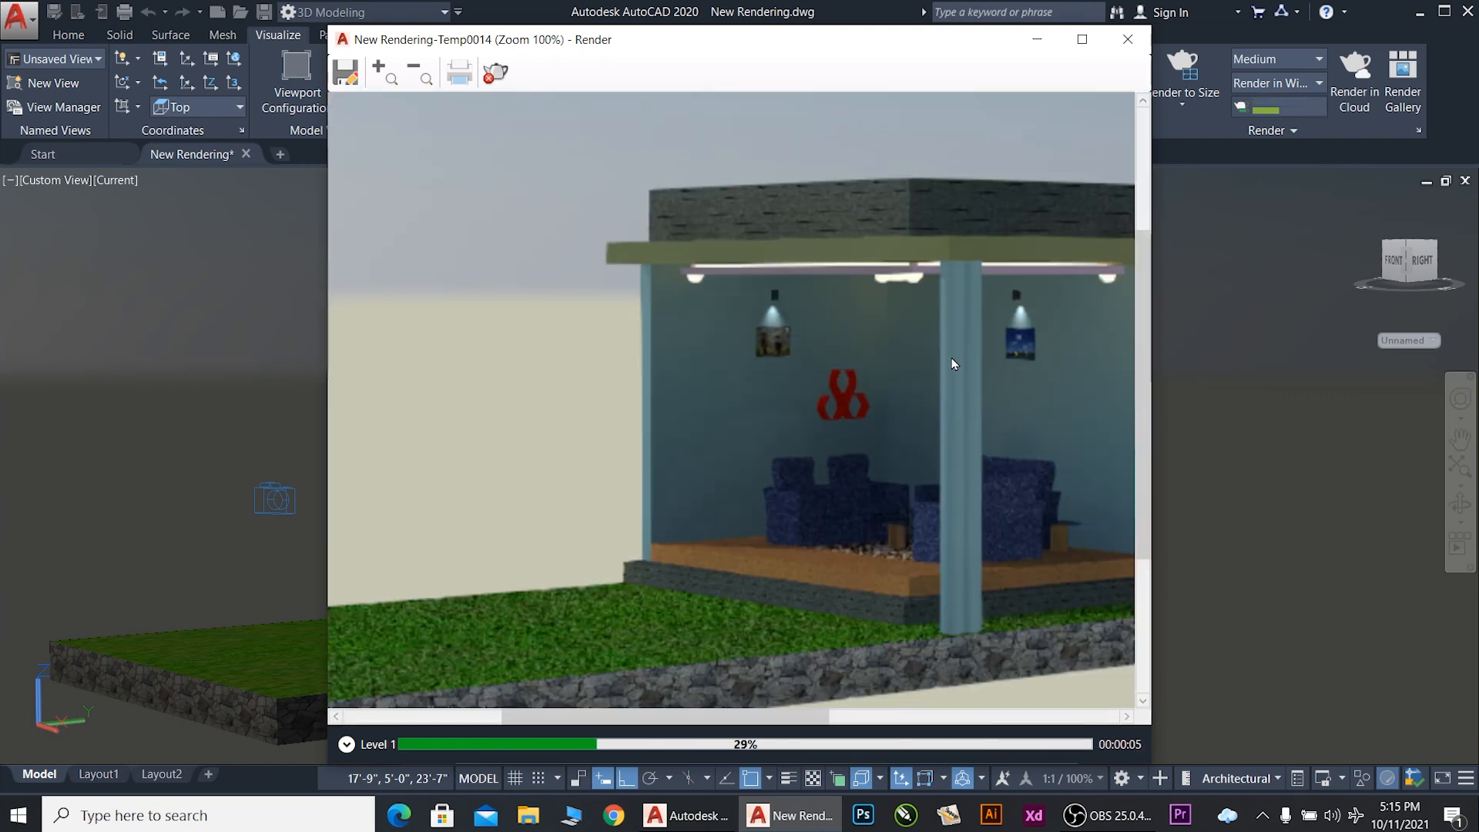
scroll(848, 317, down, 2)
scroll(740, 346, up, 1)
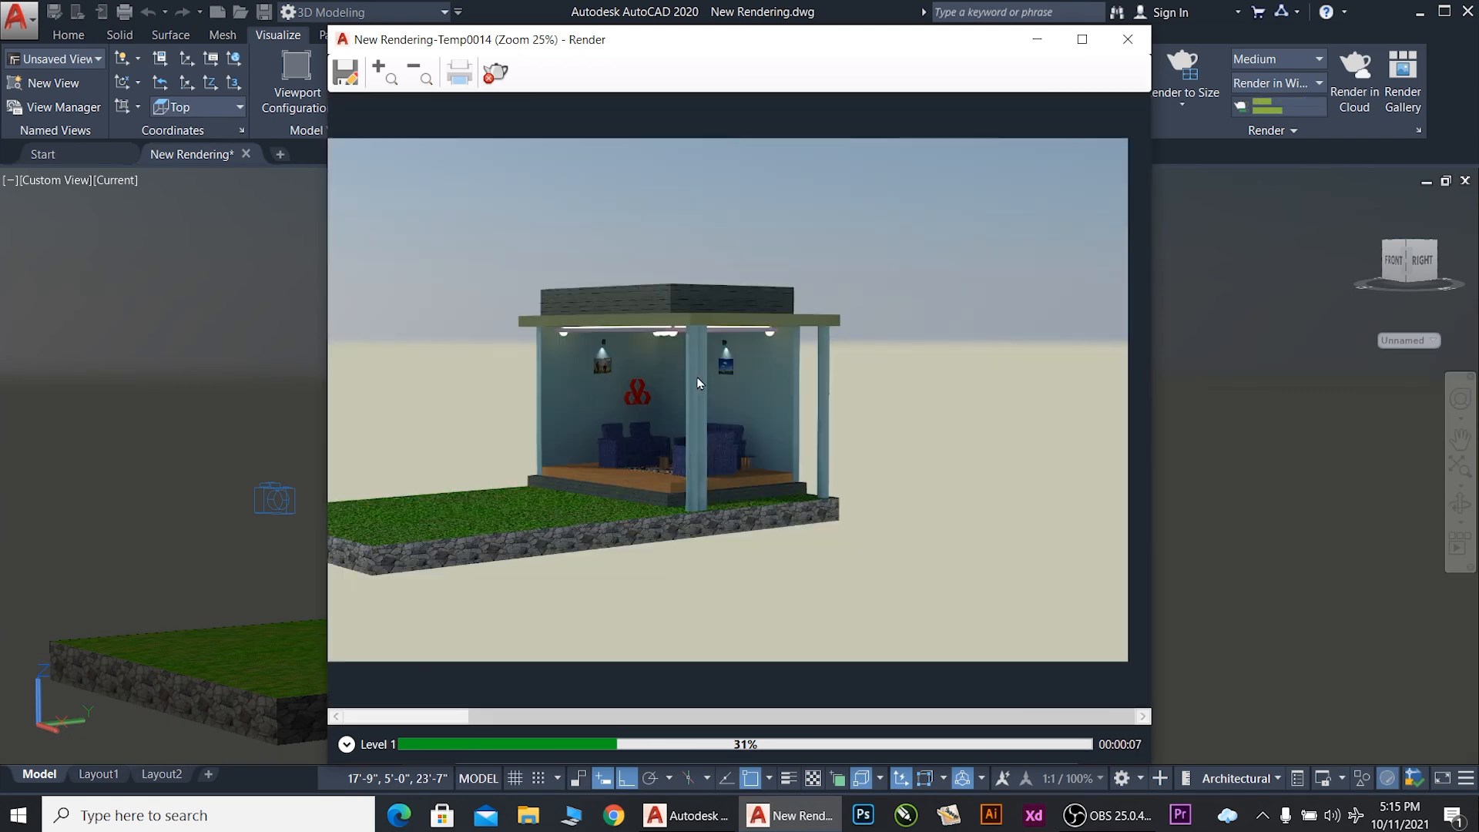
scroll(655, 372, down, 1)
scroll(656, 377, up, 1)
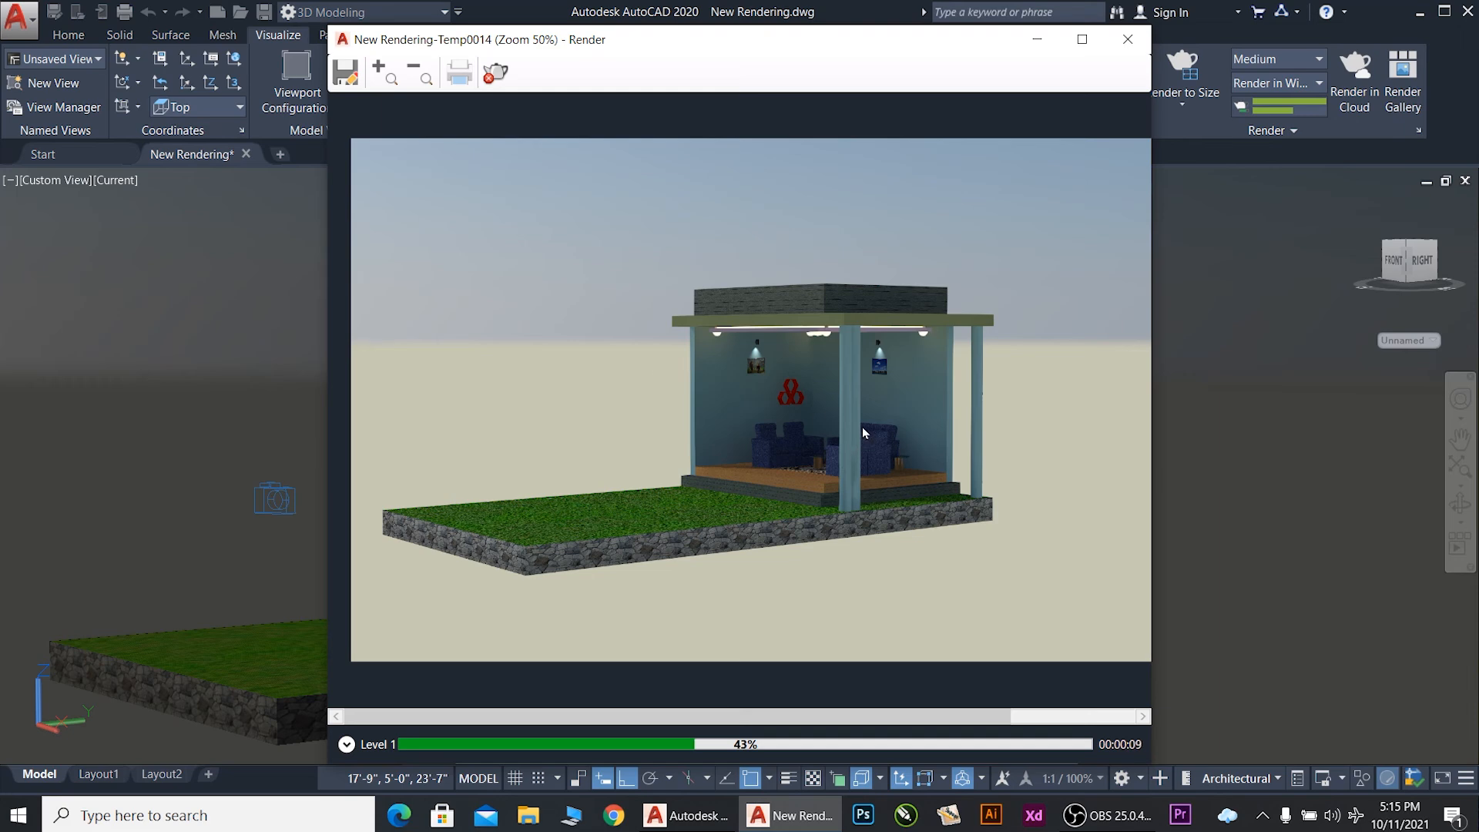
scroll(863, 424, up, 1)
scroll(863, 424, down, 1)
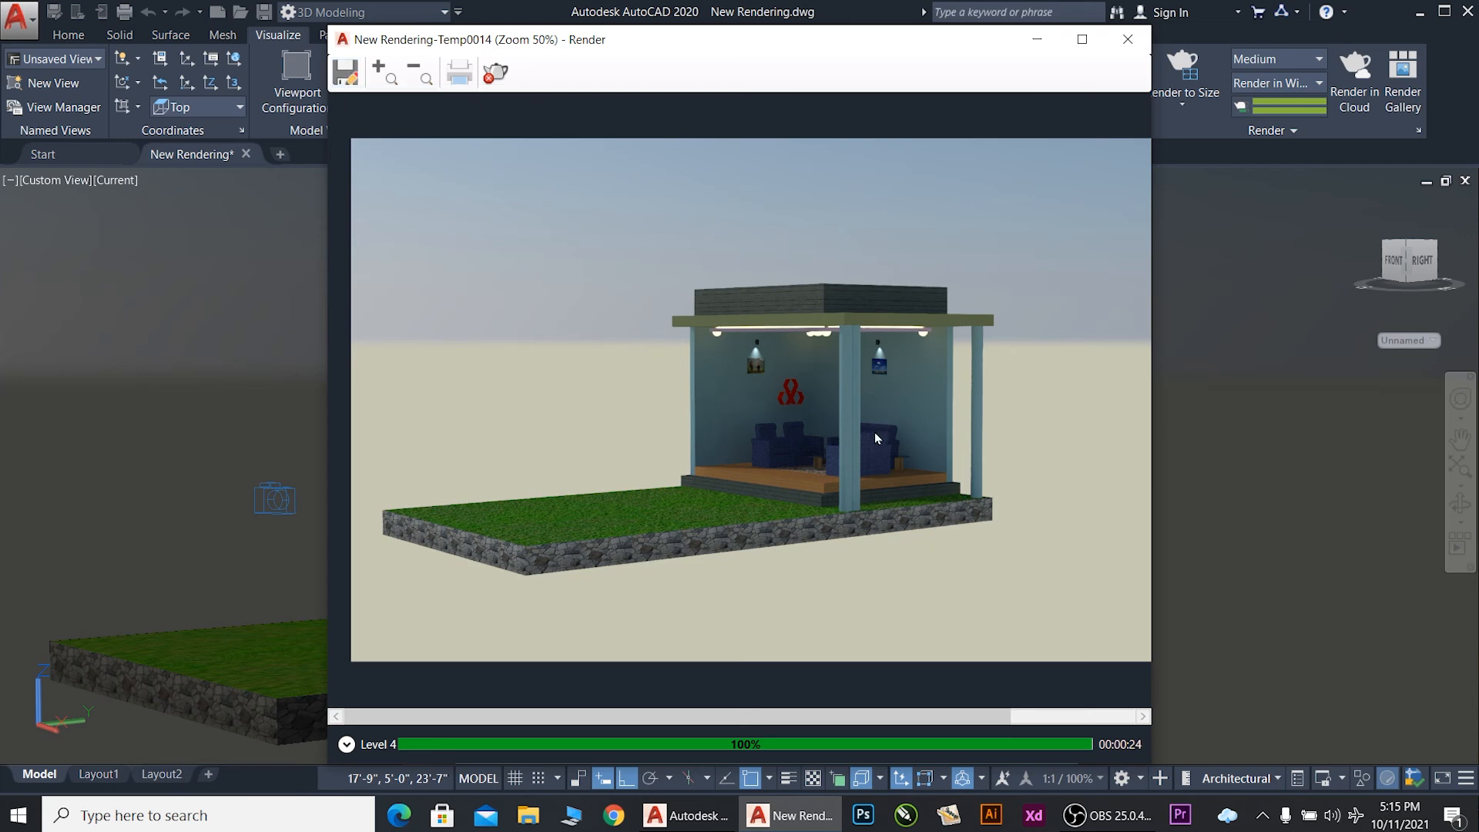
scroll(876, 432, up, 3)
scroll(875, 432, down, 3)
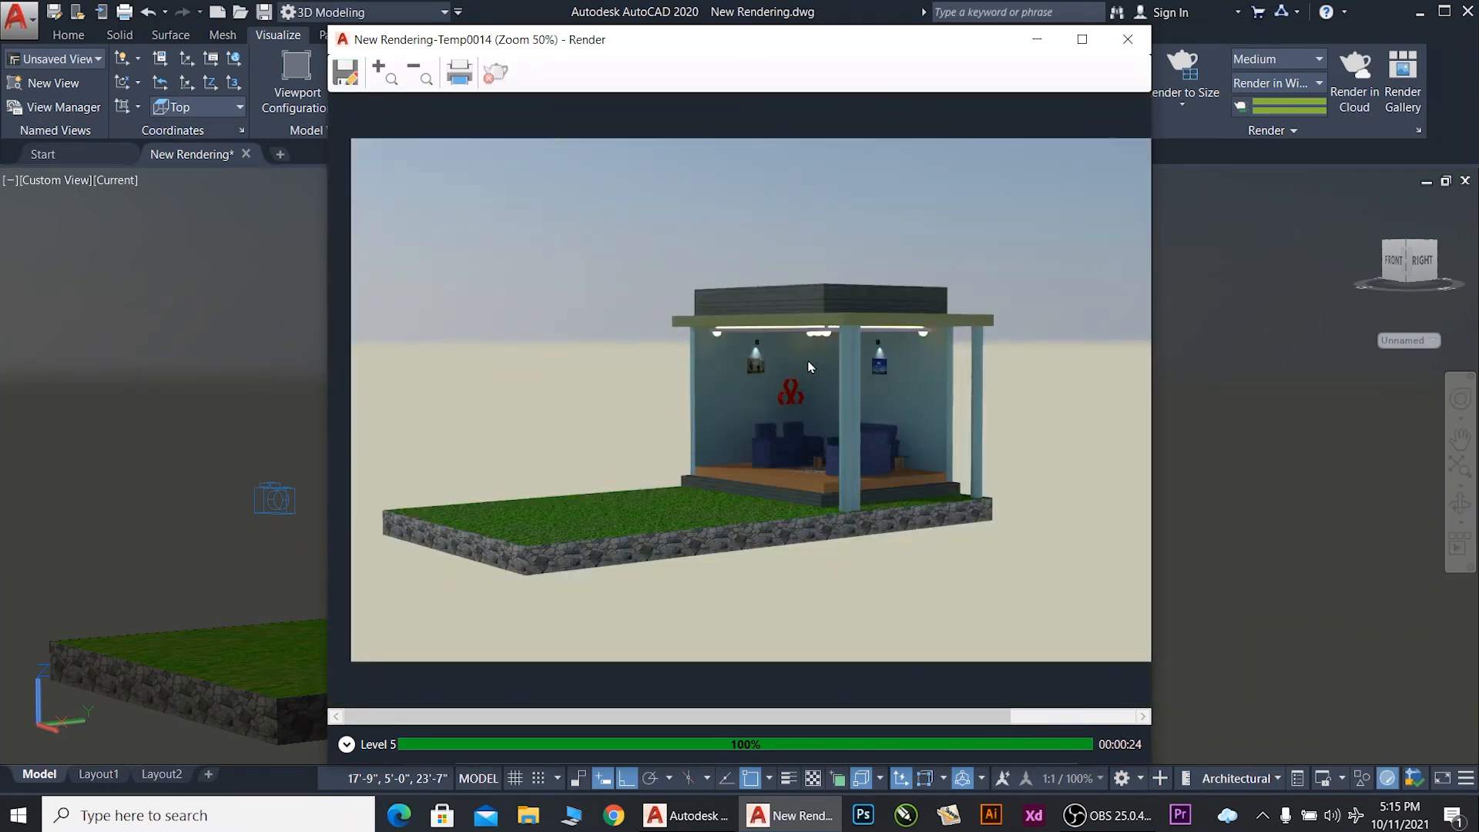
scroll(807, 366, down, 1)
scroll(807, 366, up, 1)
scroll(806, 366, down, 1)
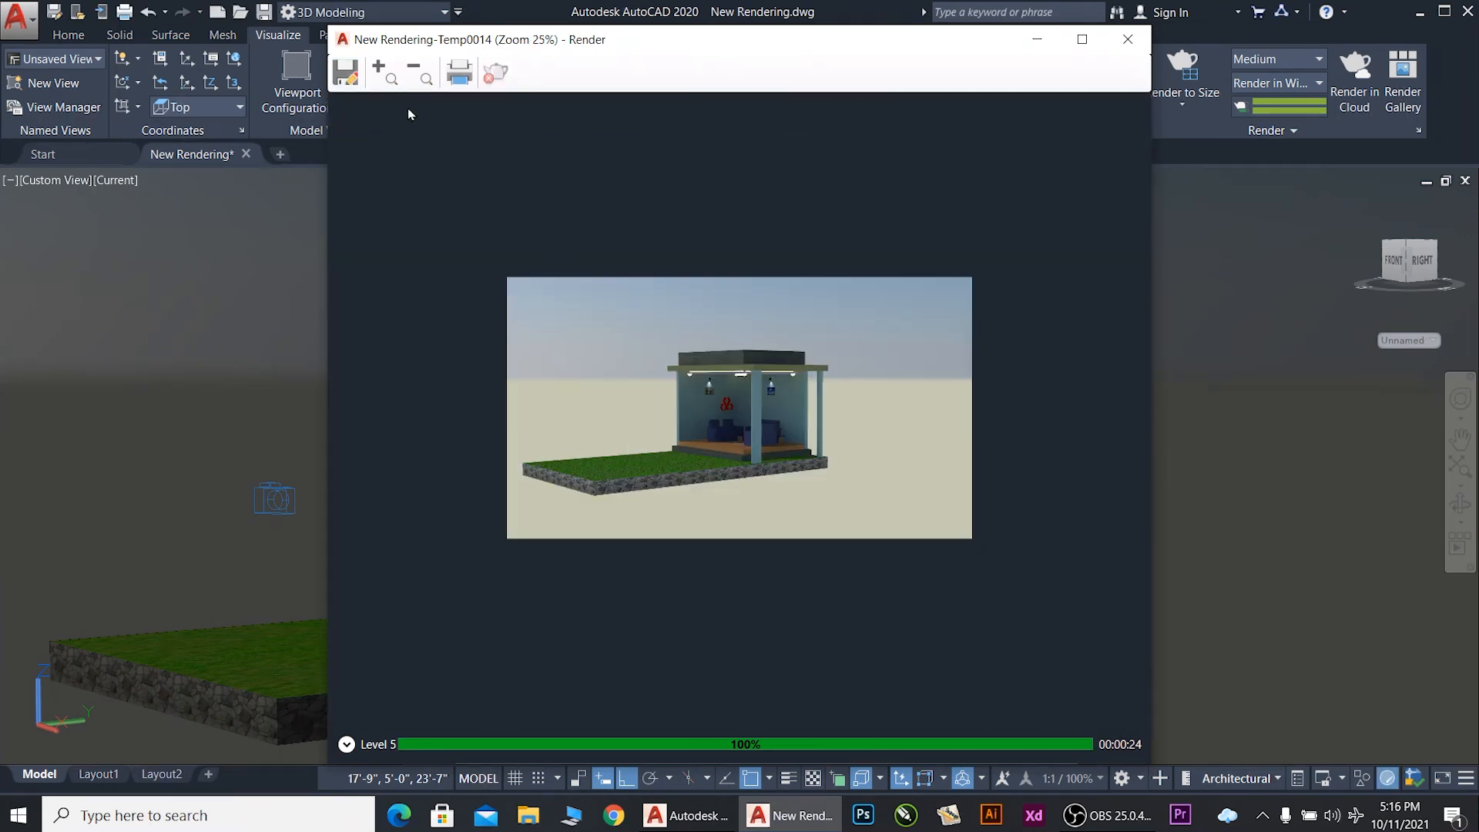
Step: Save the render in the RENDRED folder as the JPEG image "Last Rendering" with the quality set to 100
click(345, 72)
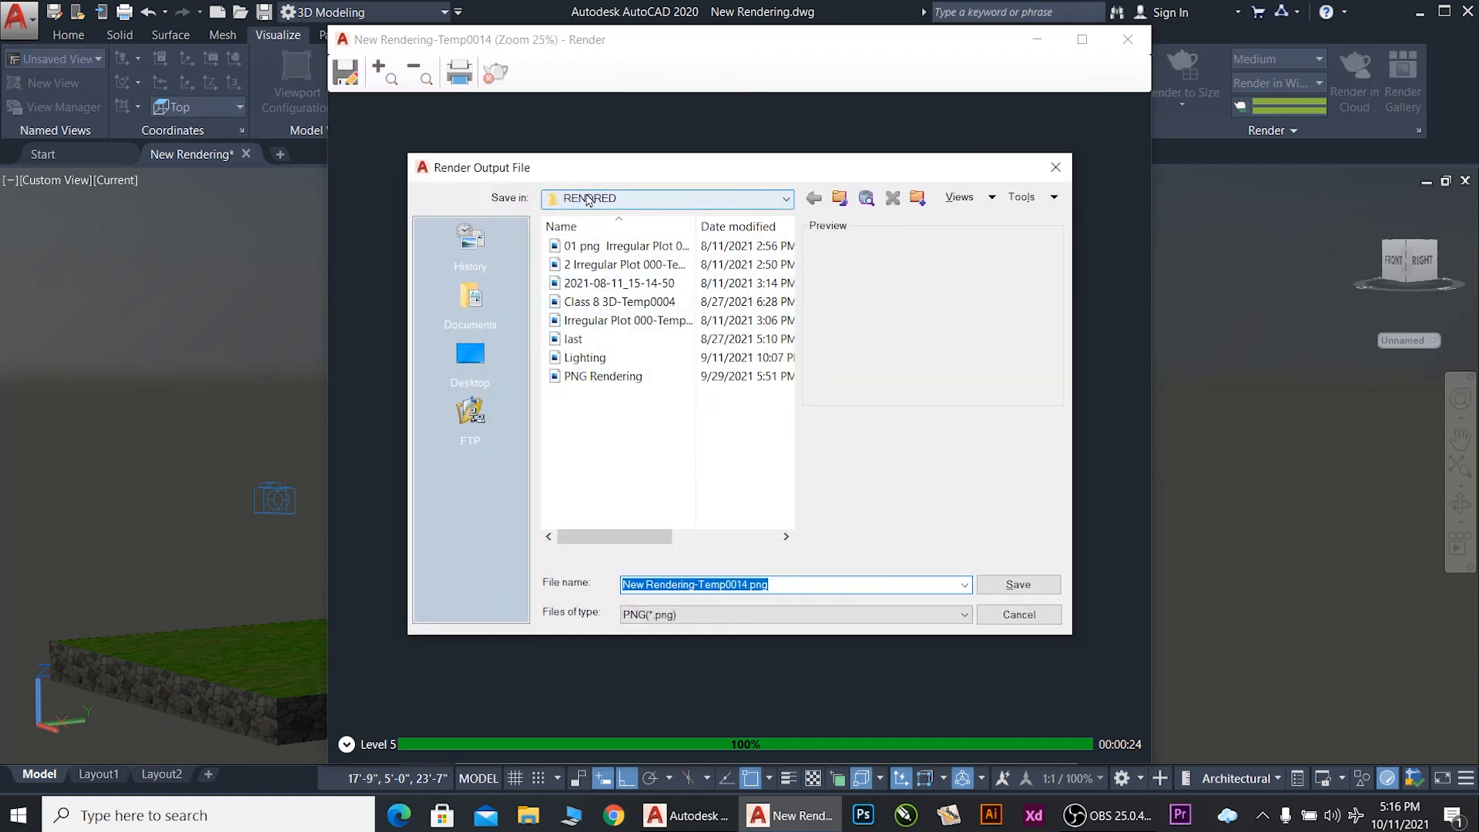
drag(801, 583, 606, 581)
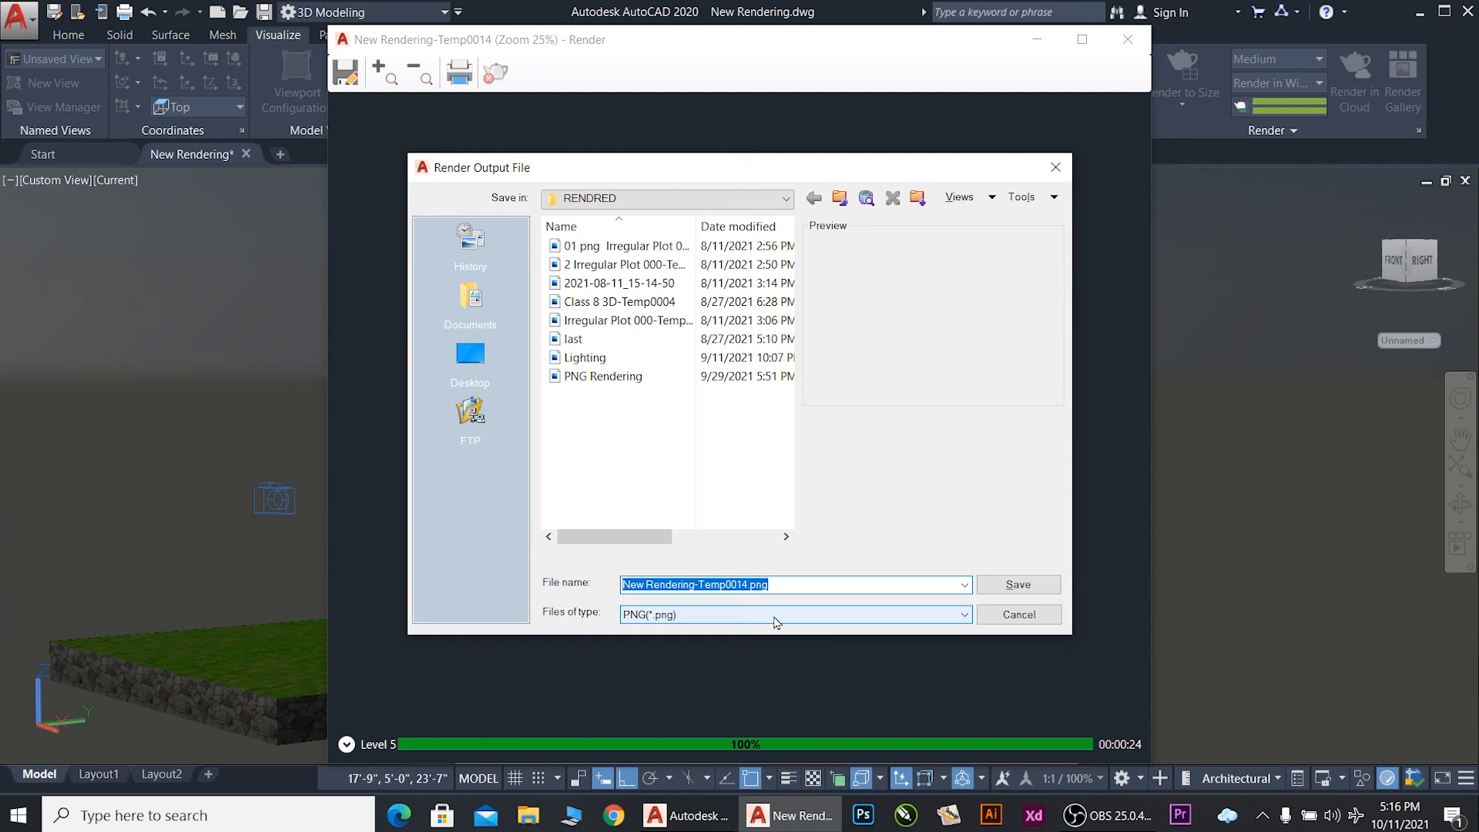
text(La)
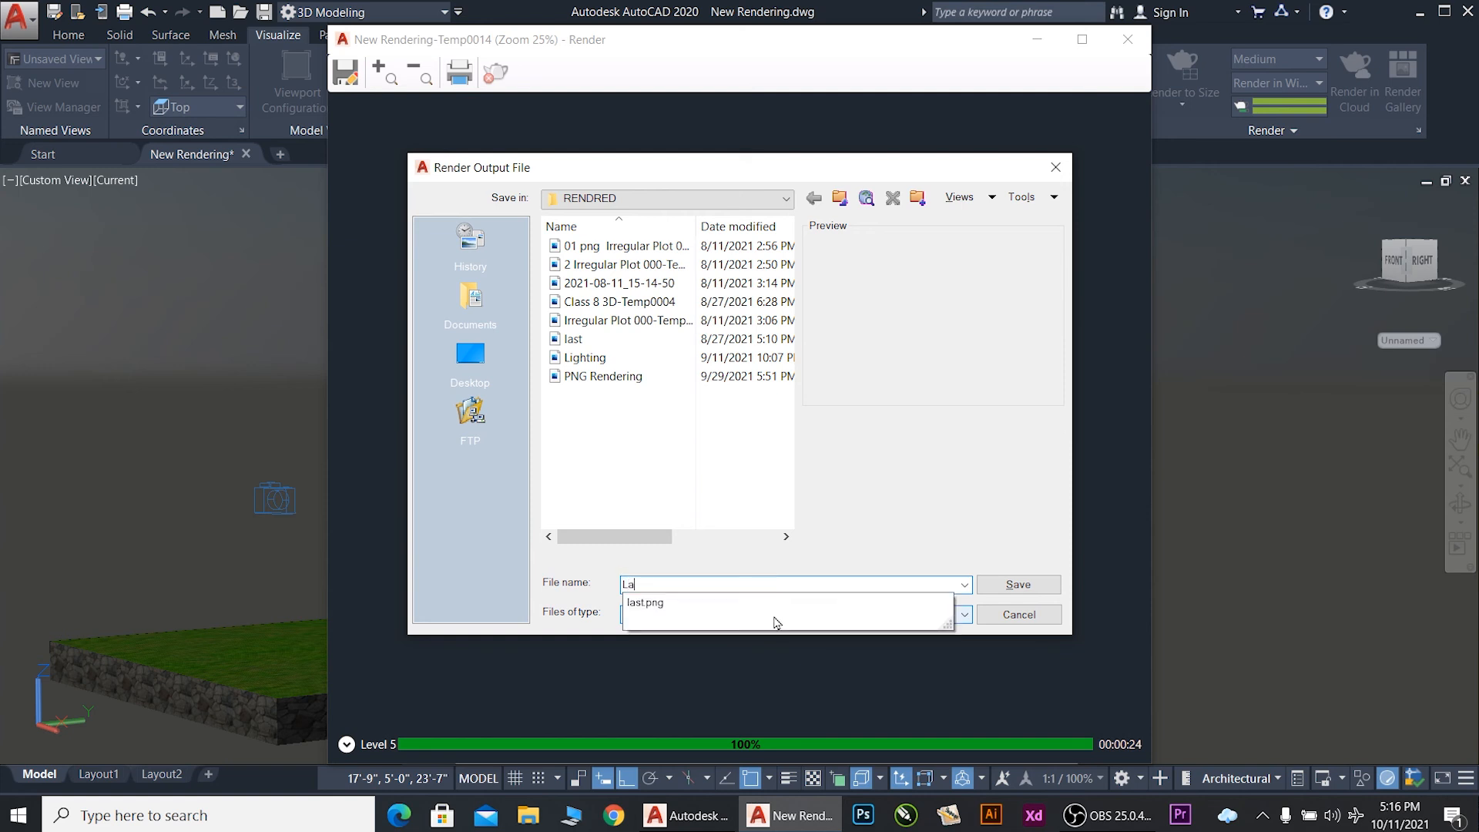
text(st Rendering)
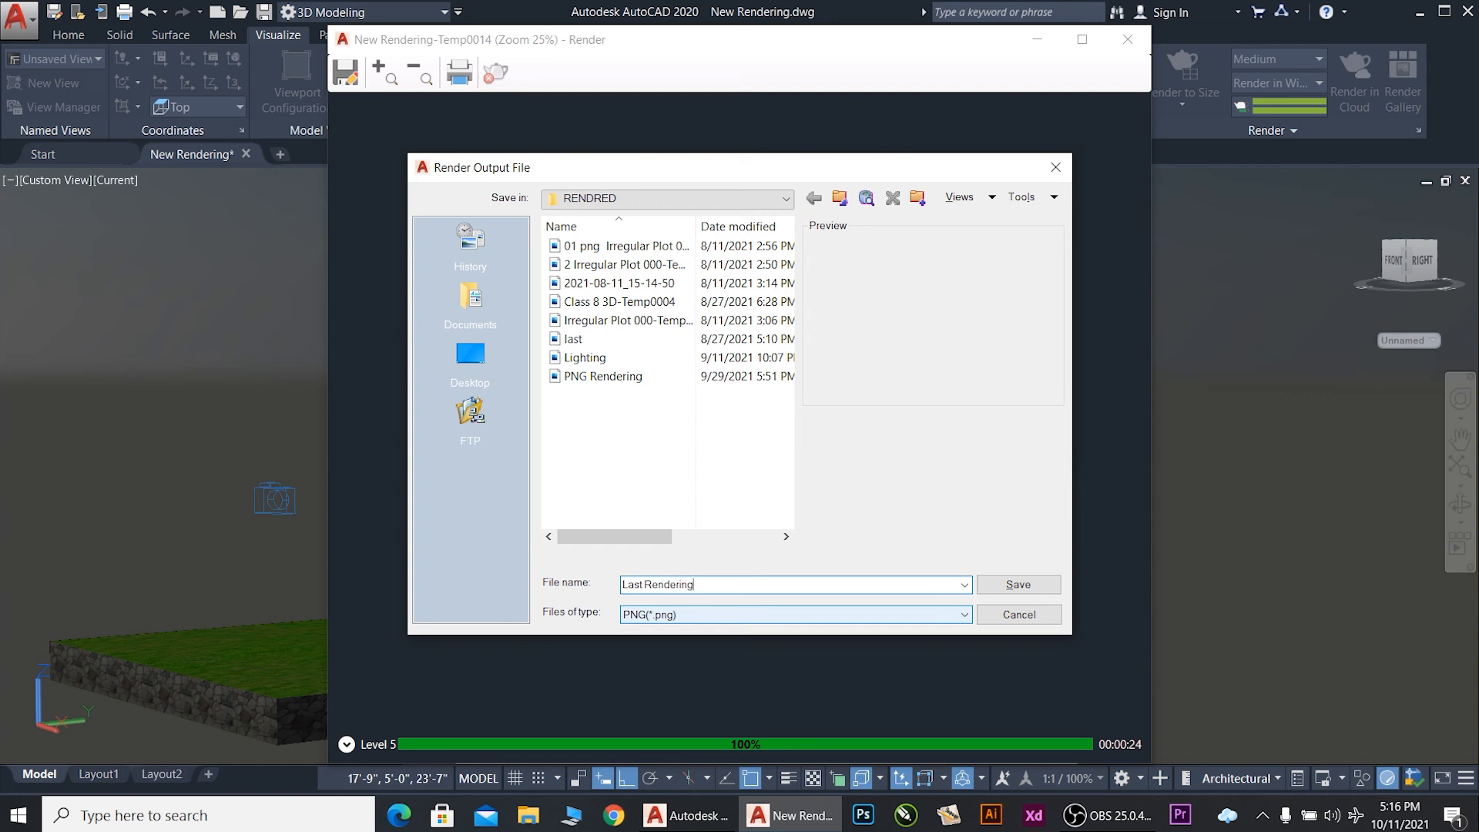
click(787, 620)
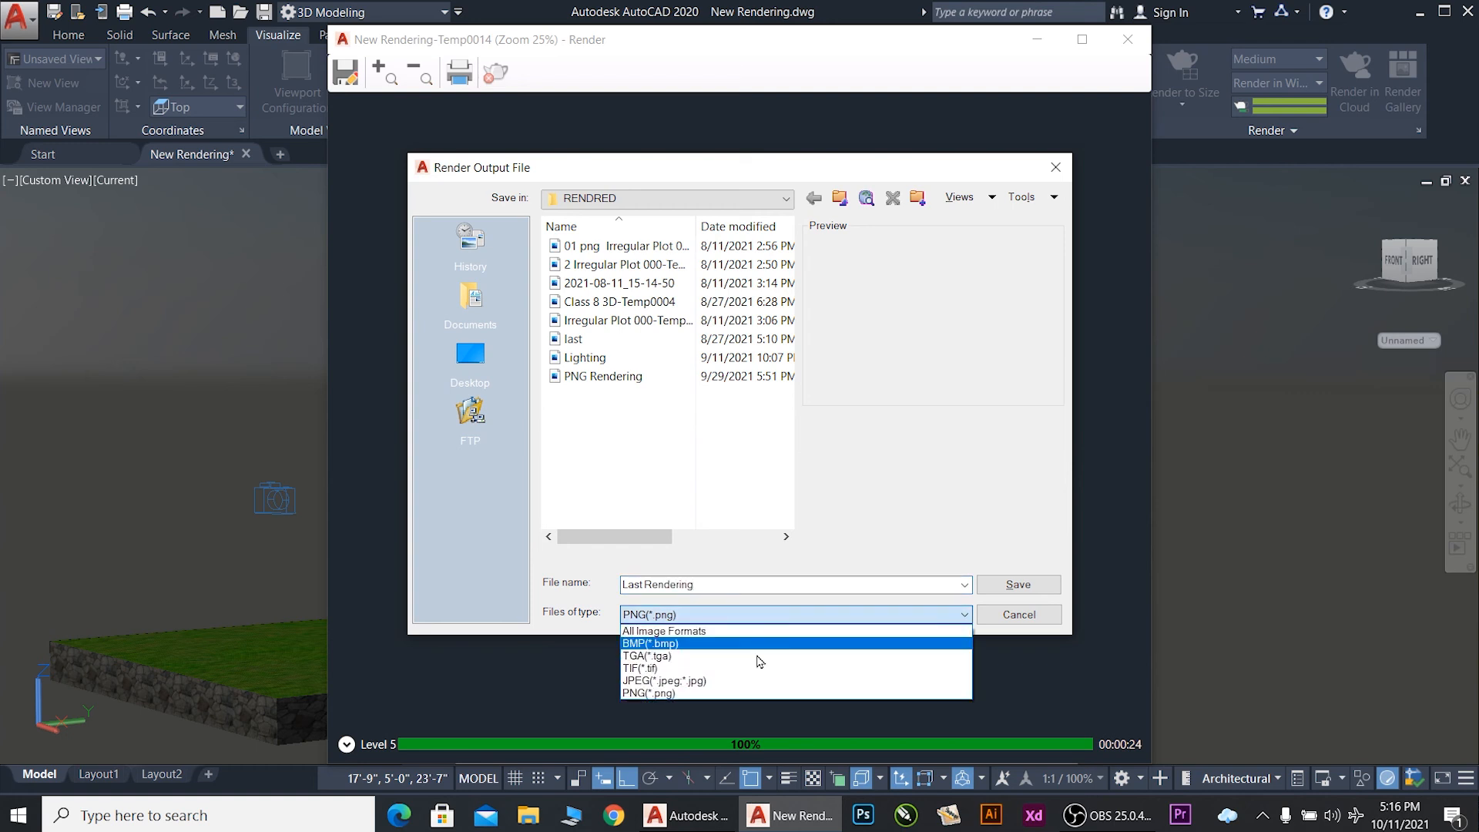
click(728, 682)
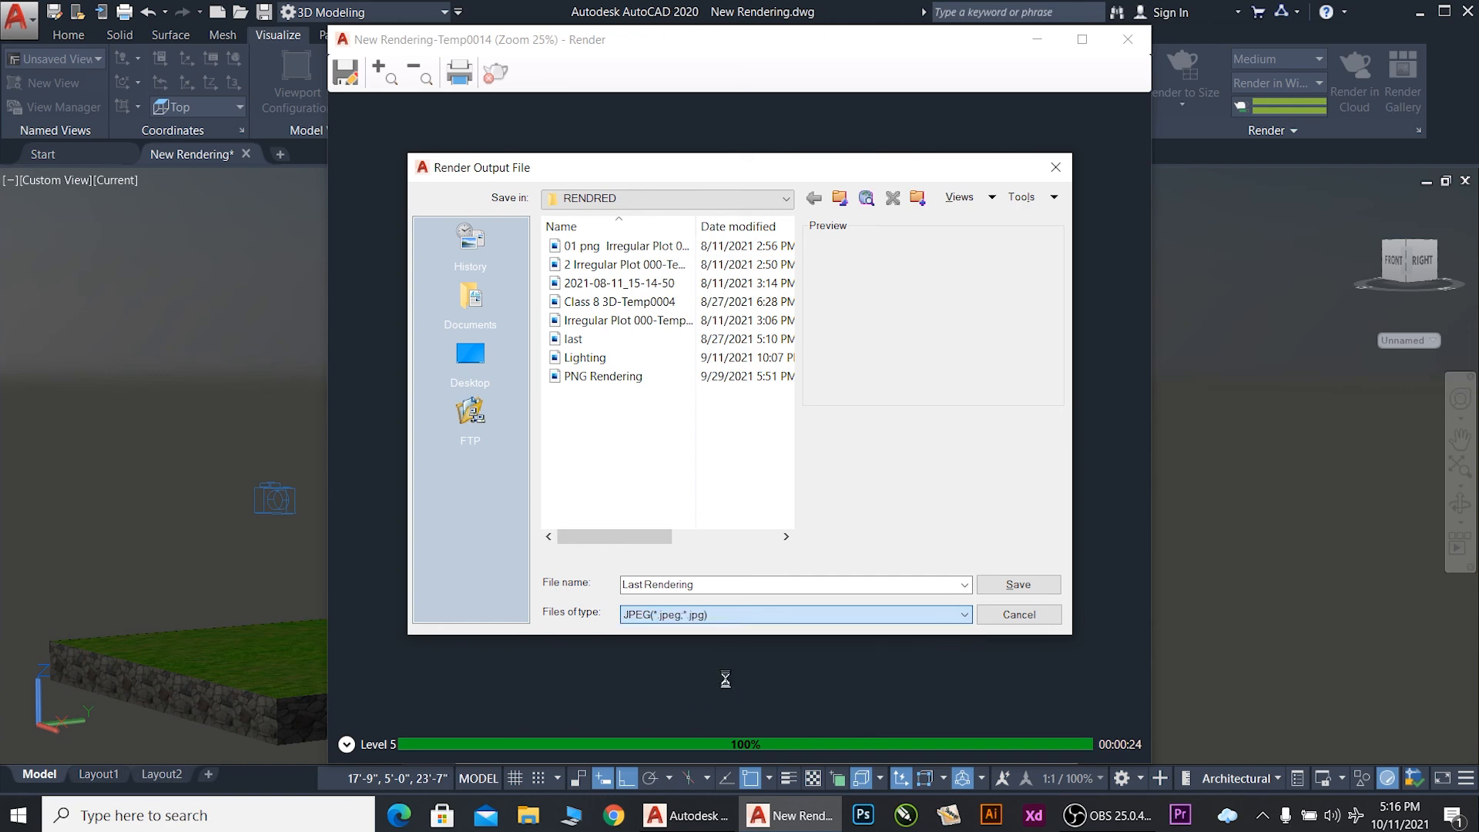
click(1029, 584)
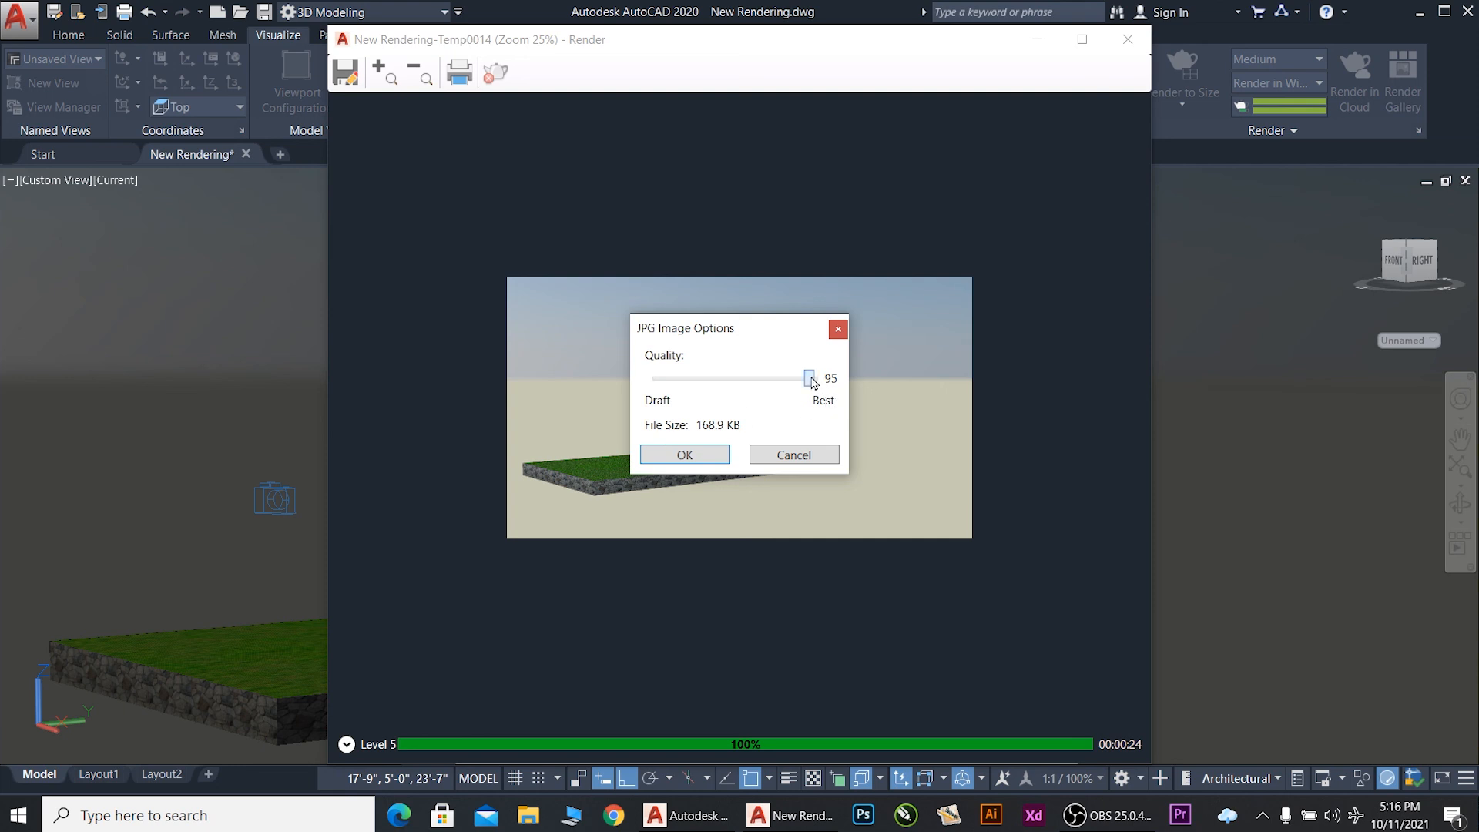
drag(814, 383, 853, 377)
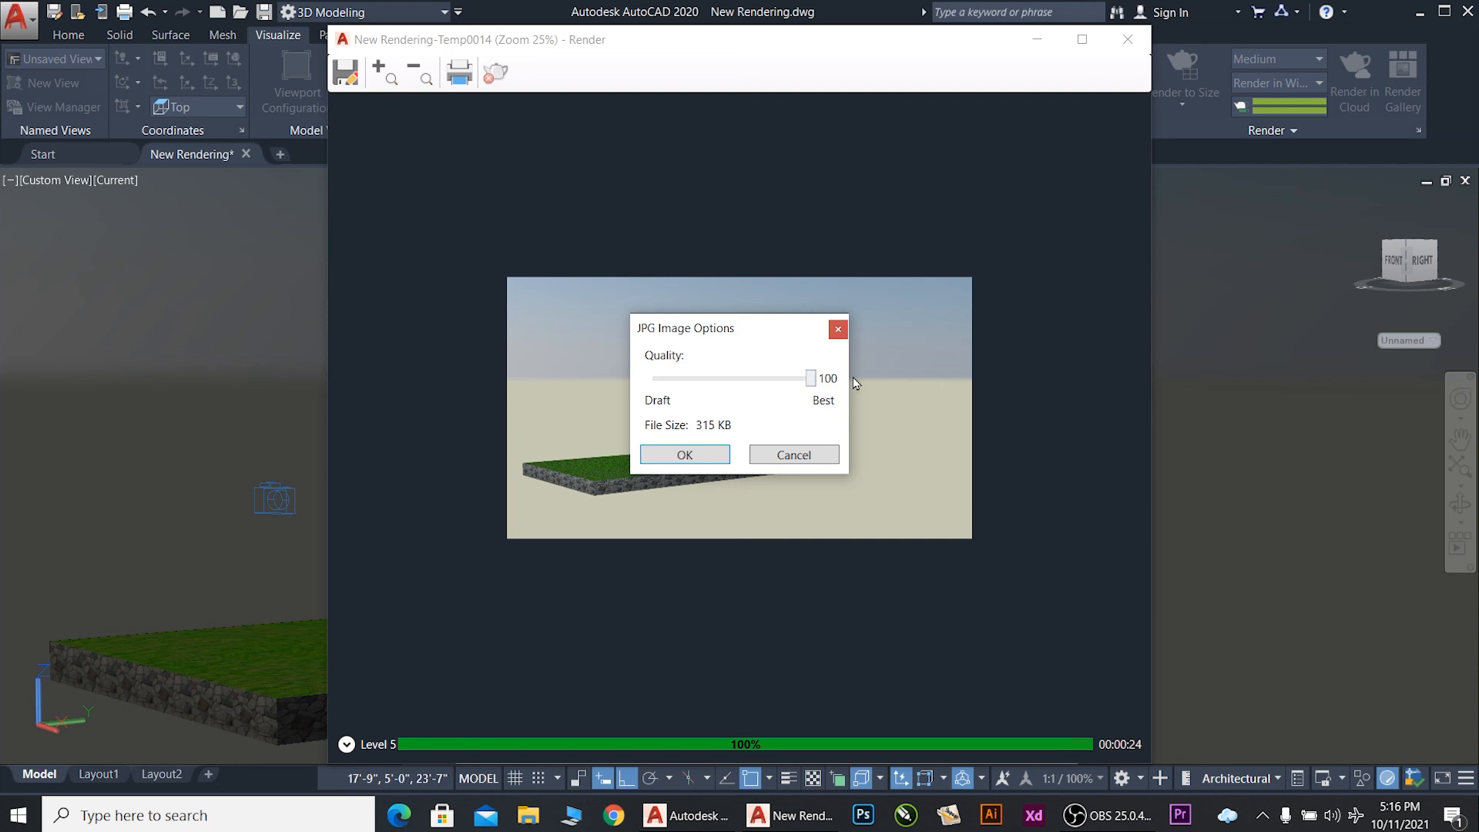
click(682, 455)
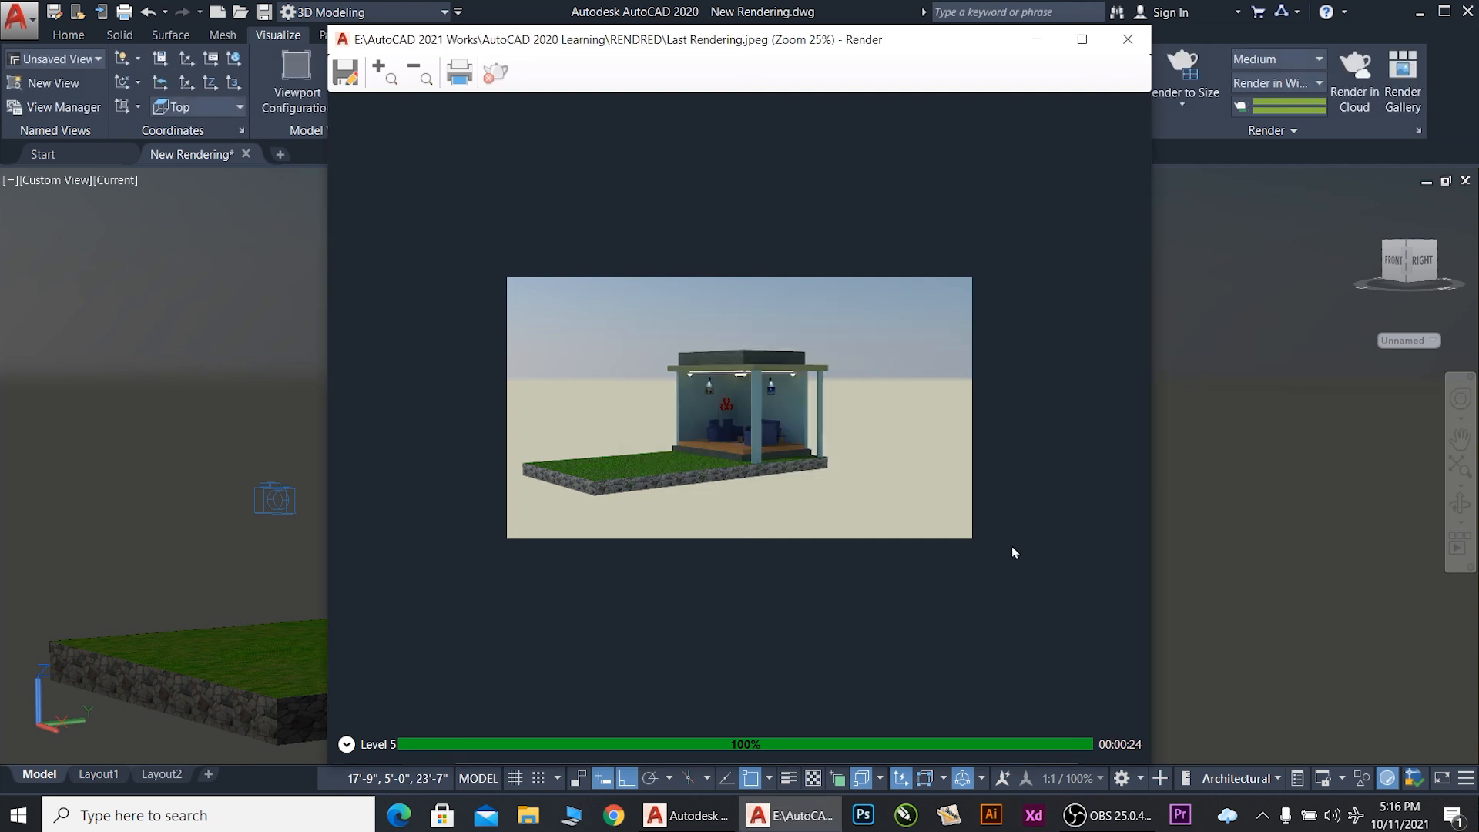
Step: Switch to File Explorer and open the RENDRED folder under AutoCAD 2021 Works > AutoCAD 2020 Learning on New Volume (E:)
click(530, 815)
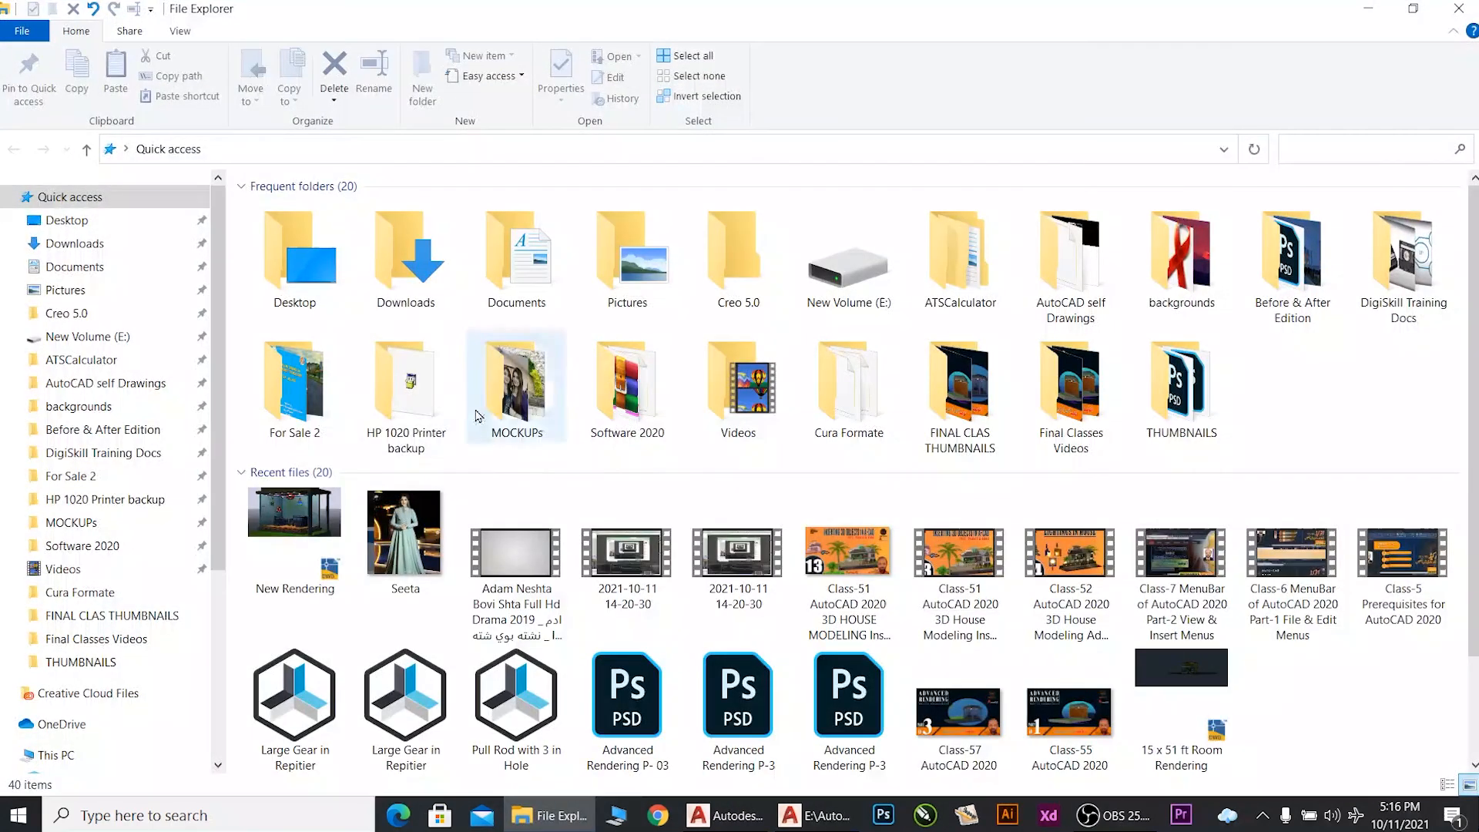
scroll(135, 681, down, 4)
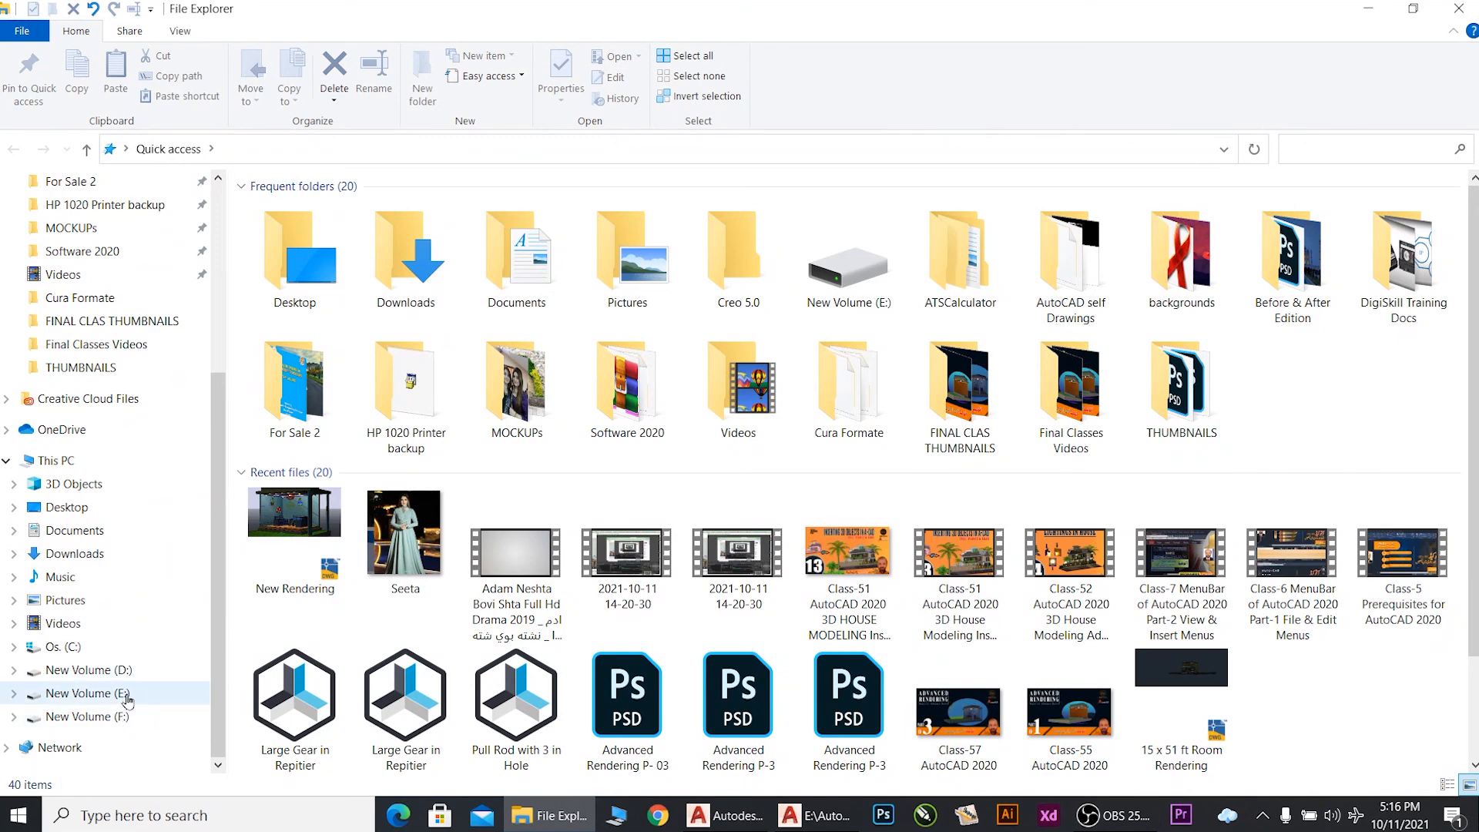
click(123, 693)
double_click(738, 235)
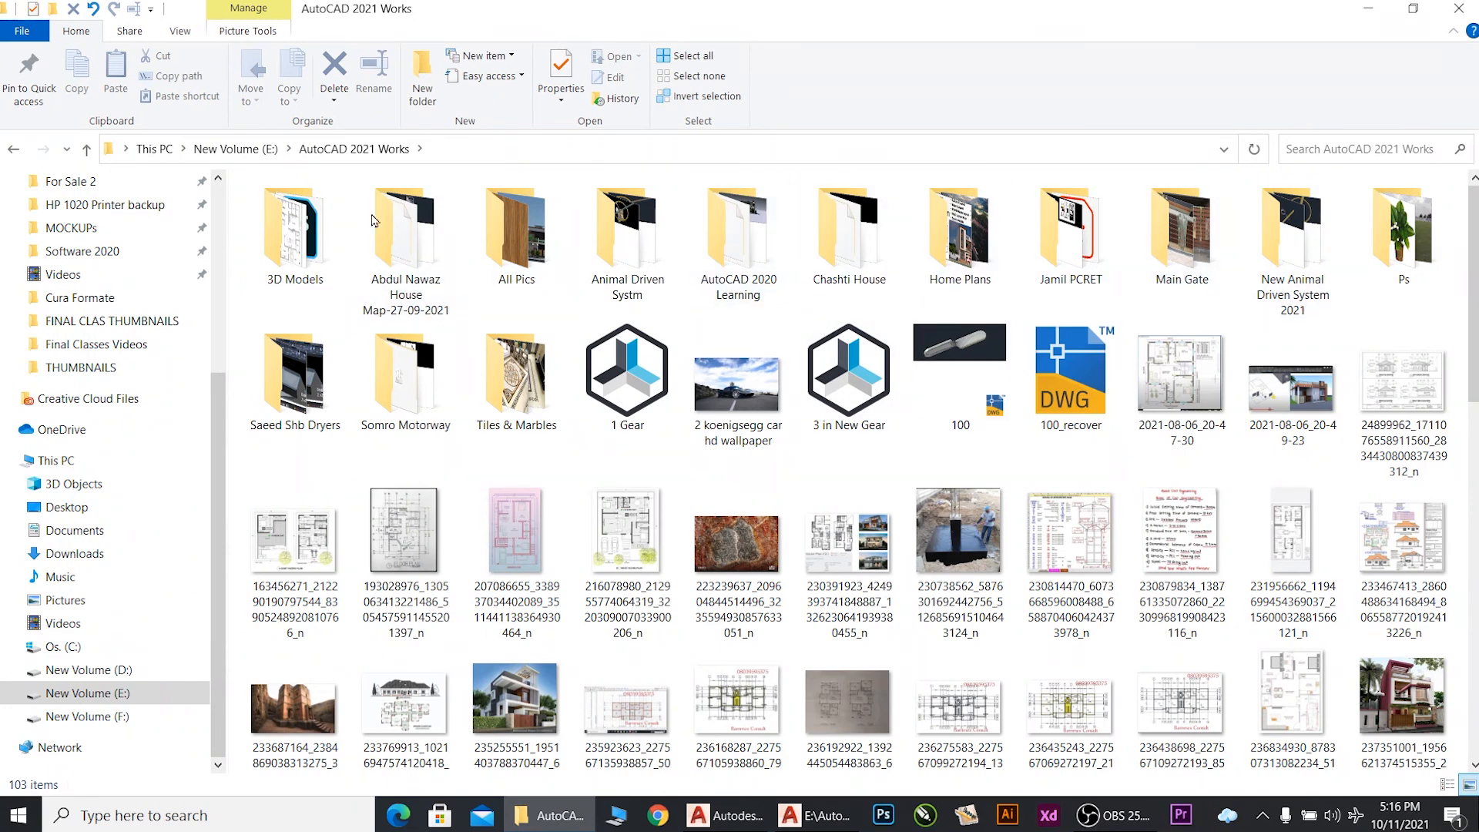
click(86, 149)
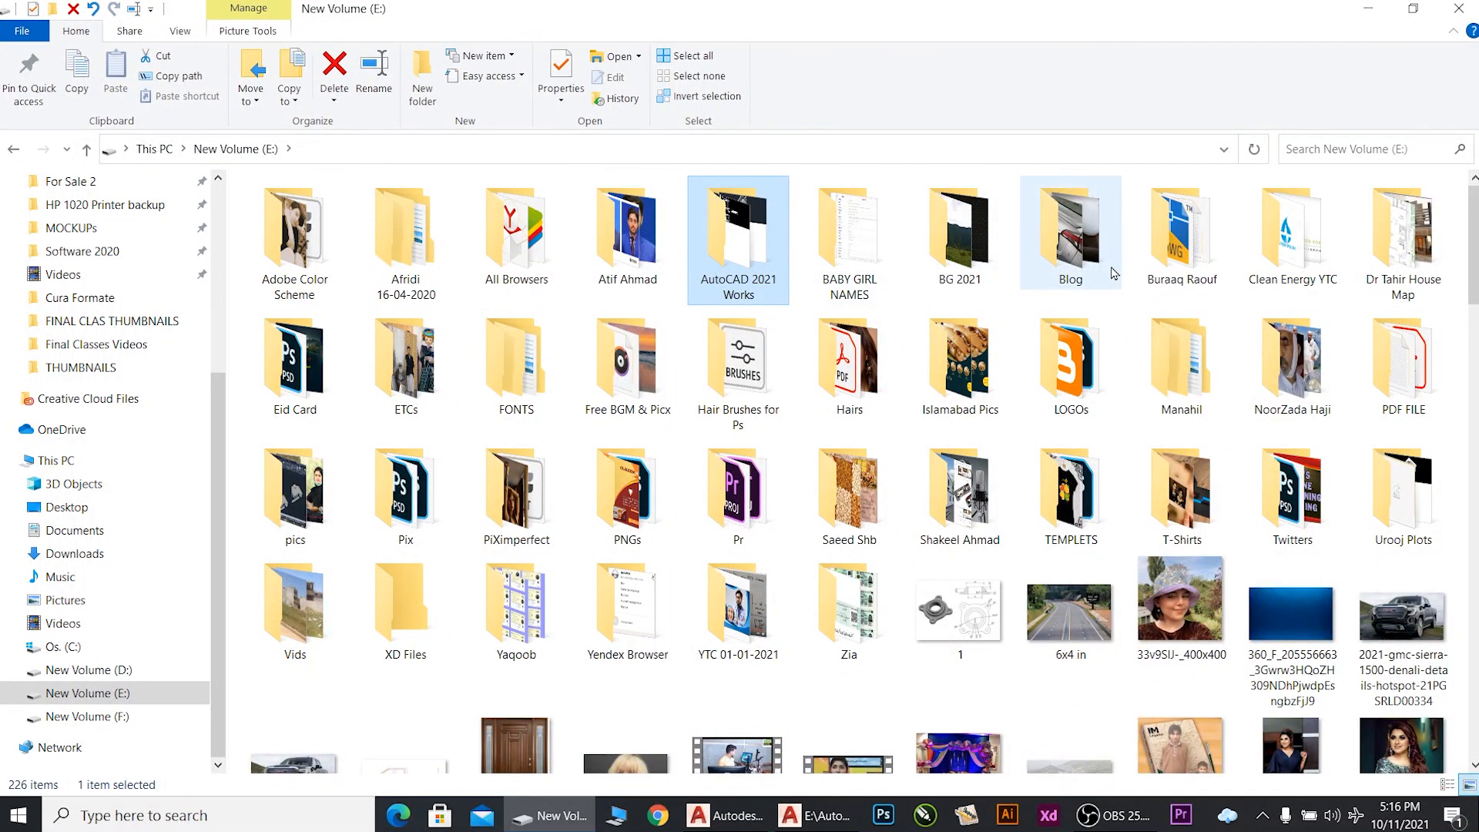
double_click(777, 256)
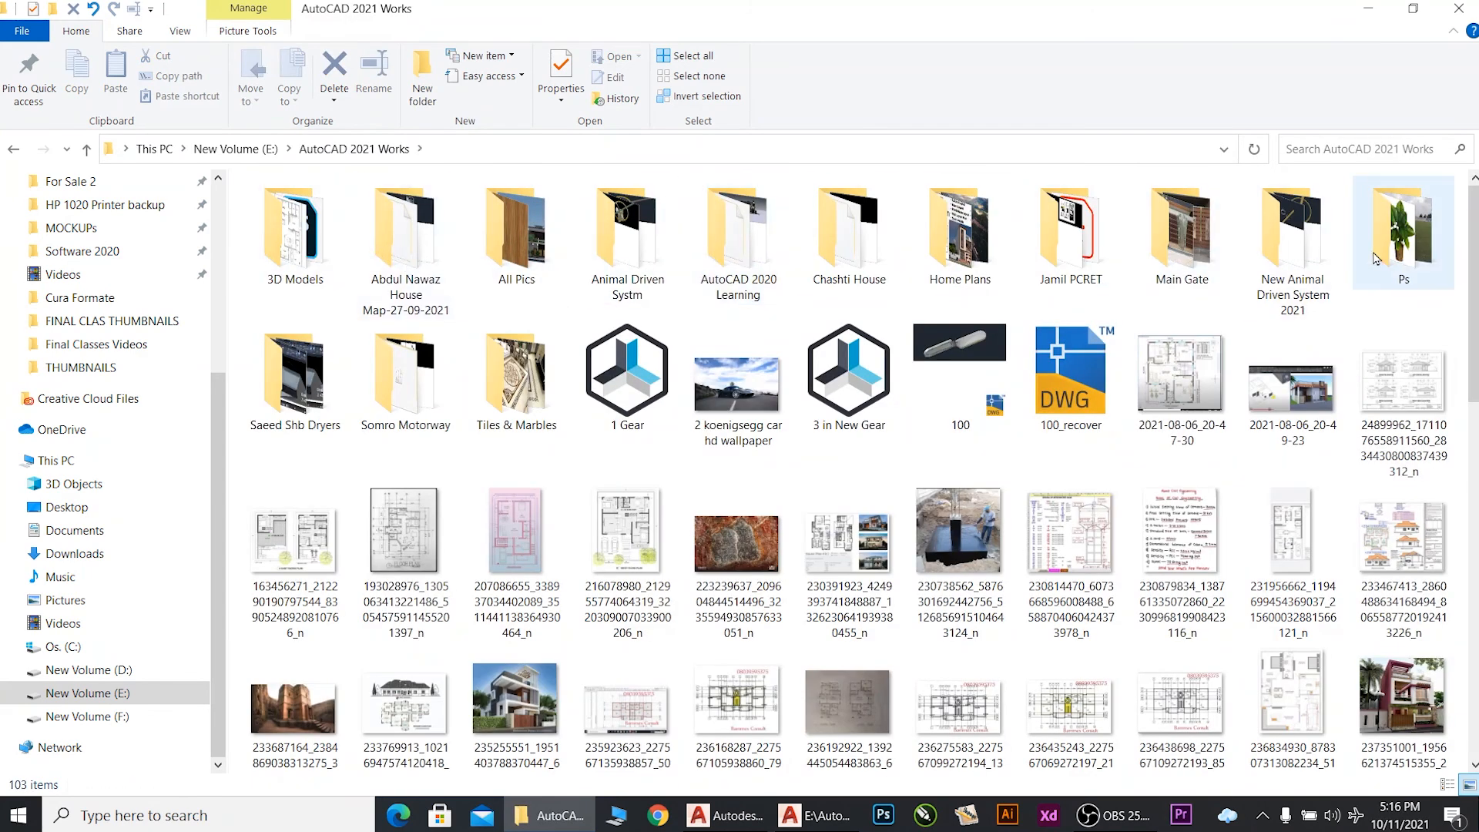
double_click(739, 253)
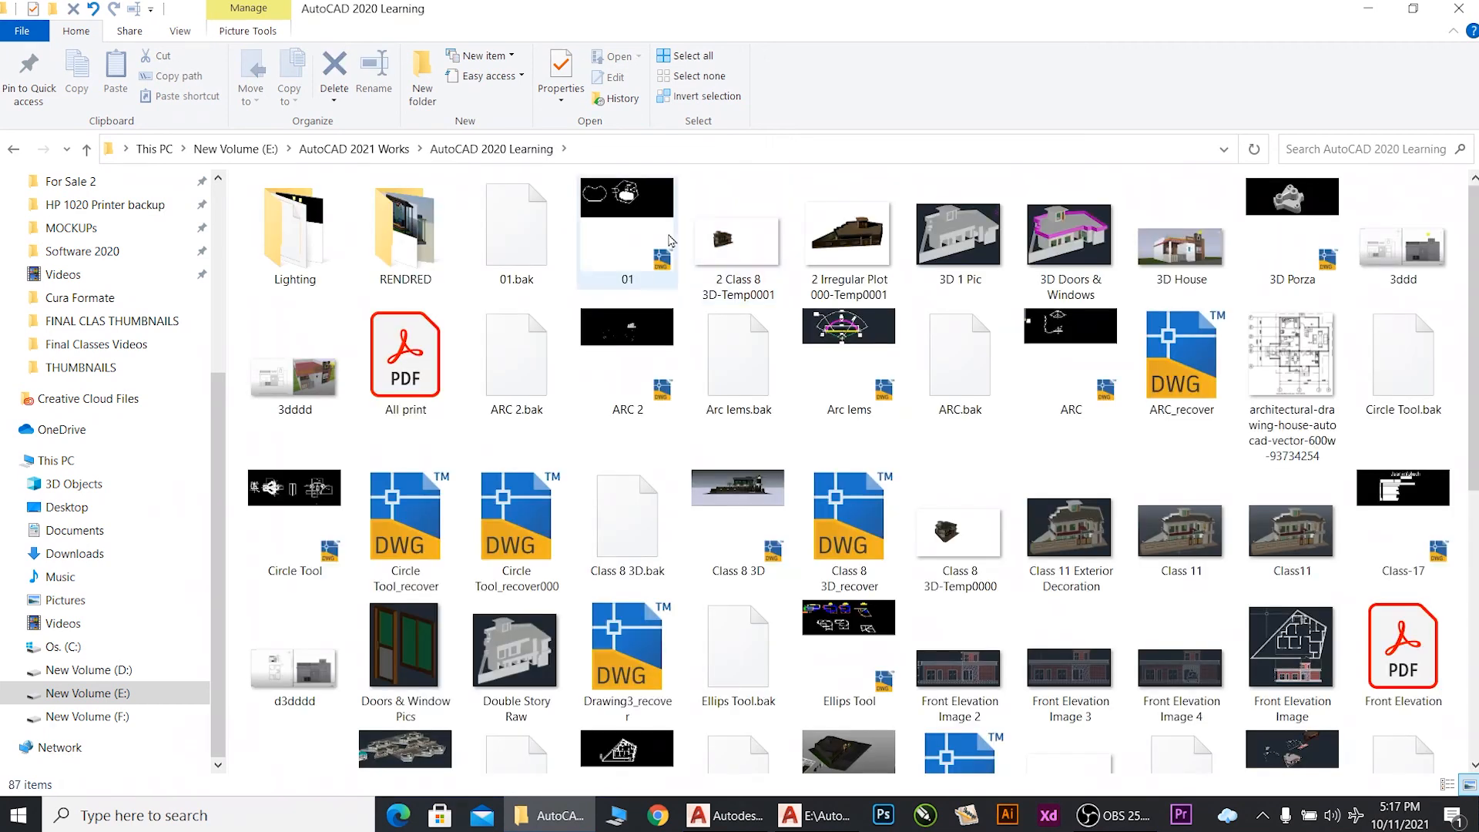
click(395, 255)
double_click(395, 254)
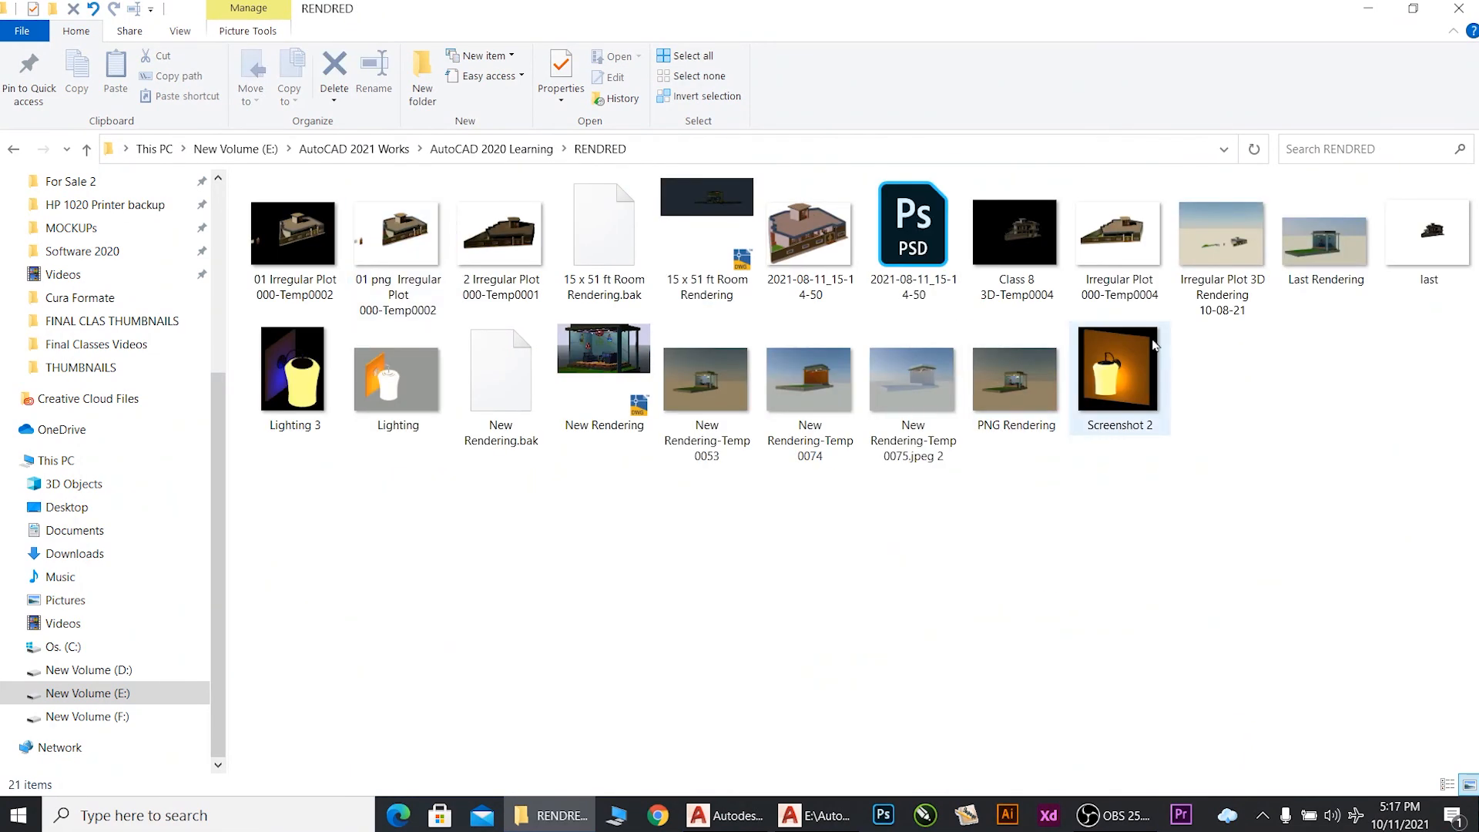
Step: Open the Last Rendering image in Photos and examine the pavilion's lights, furniture and lawn at different magnifications
click(1358, 235)
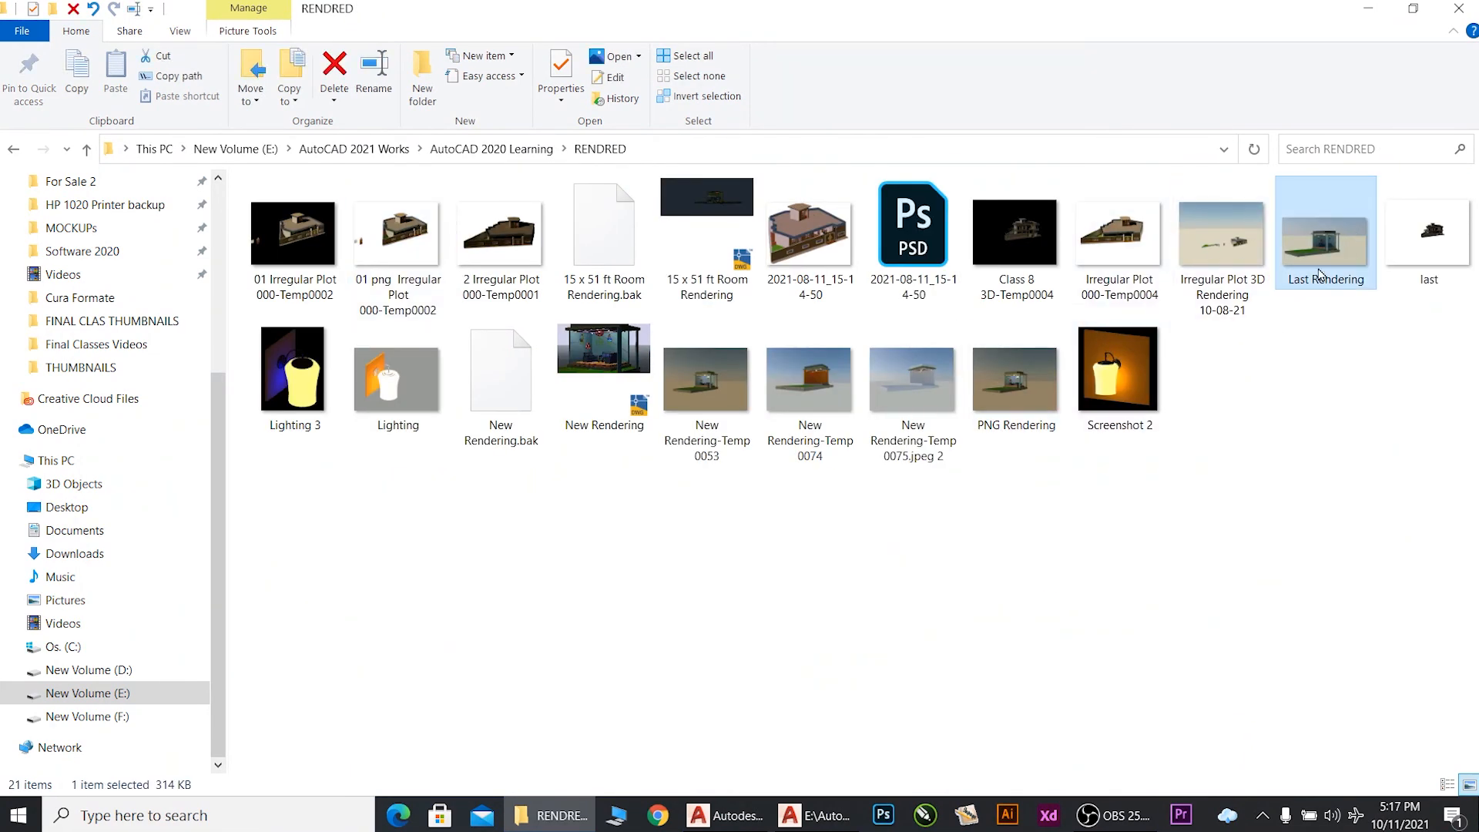
double_click(1338, 257)
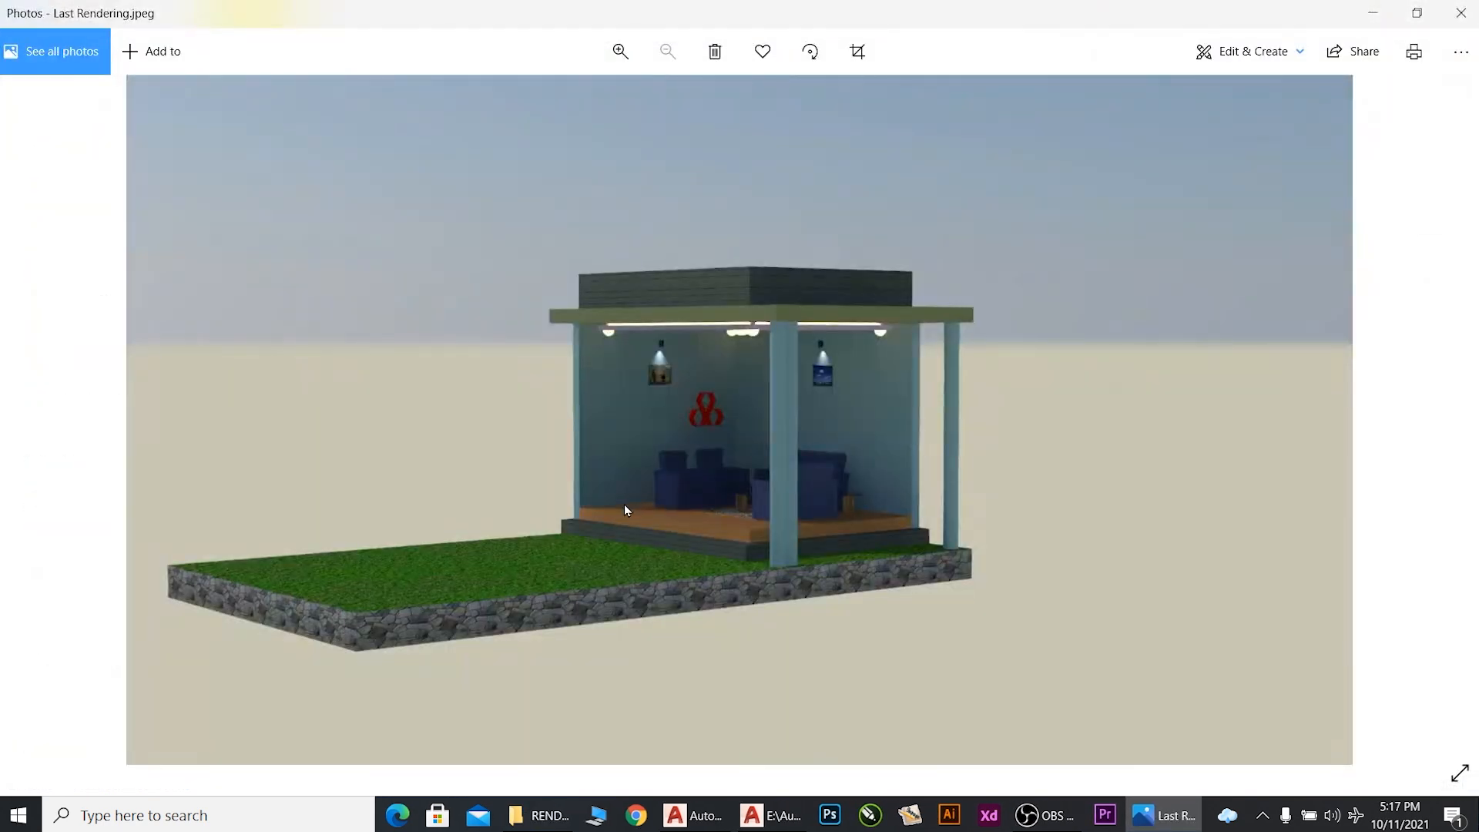
scroll(624, 509, up, 3)
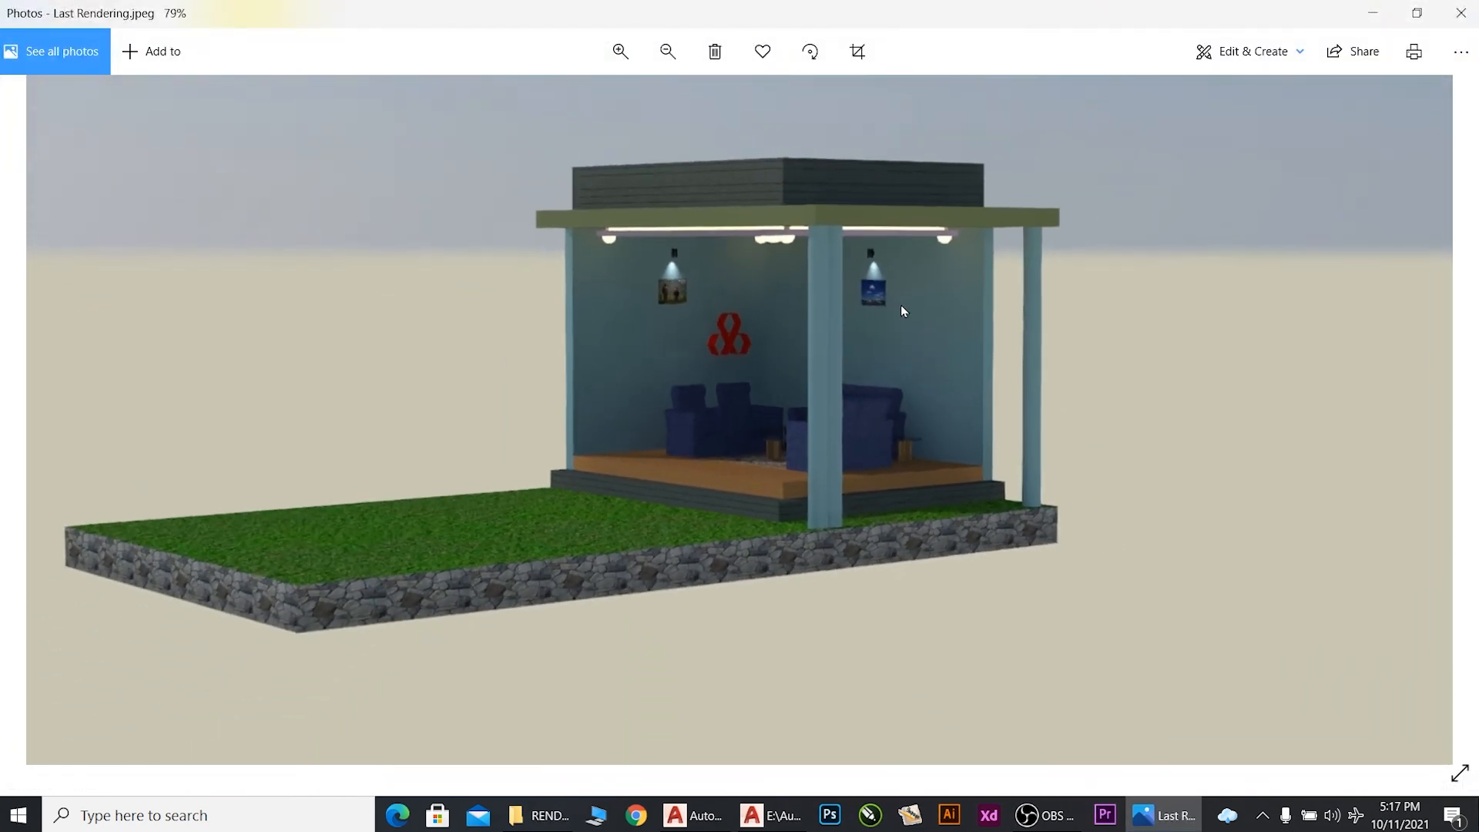
scroll(899, 303, down, 3)
scroll(502, 336, up, 4)
scroll(743, 359, down, 4)
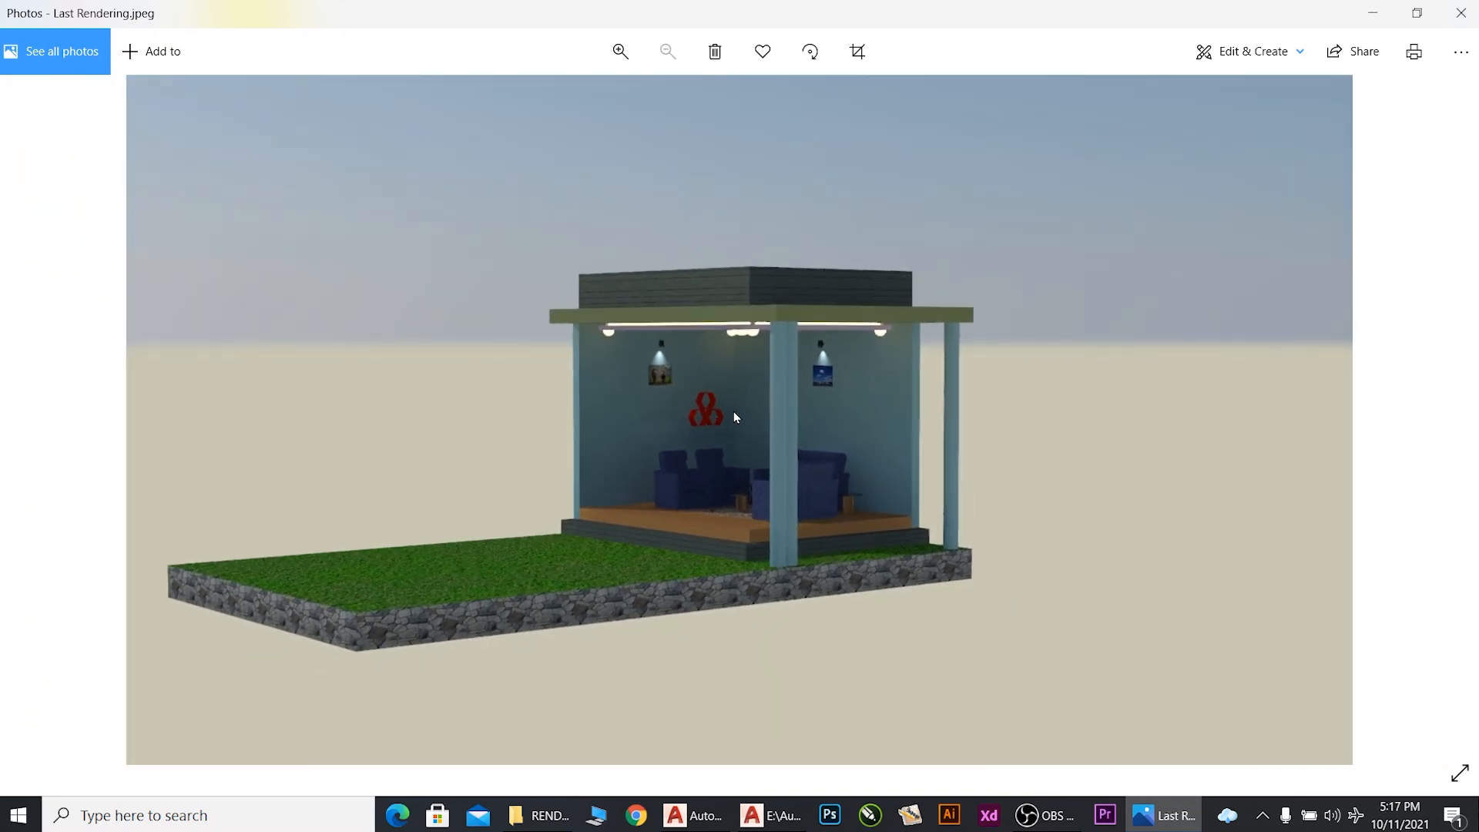
scroll(512, 423, up, 3)
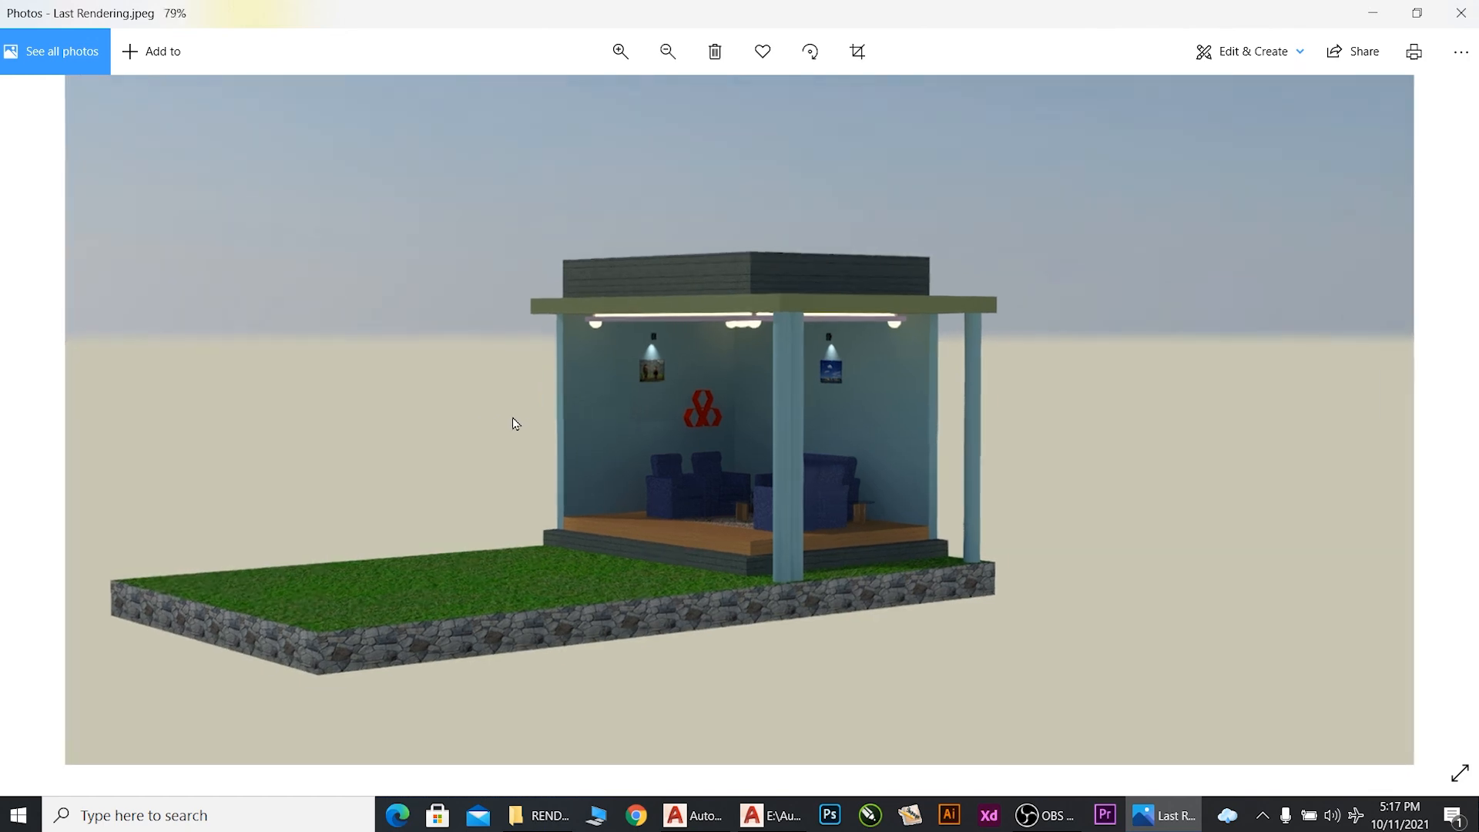
scroll(889, 402, up, 4)
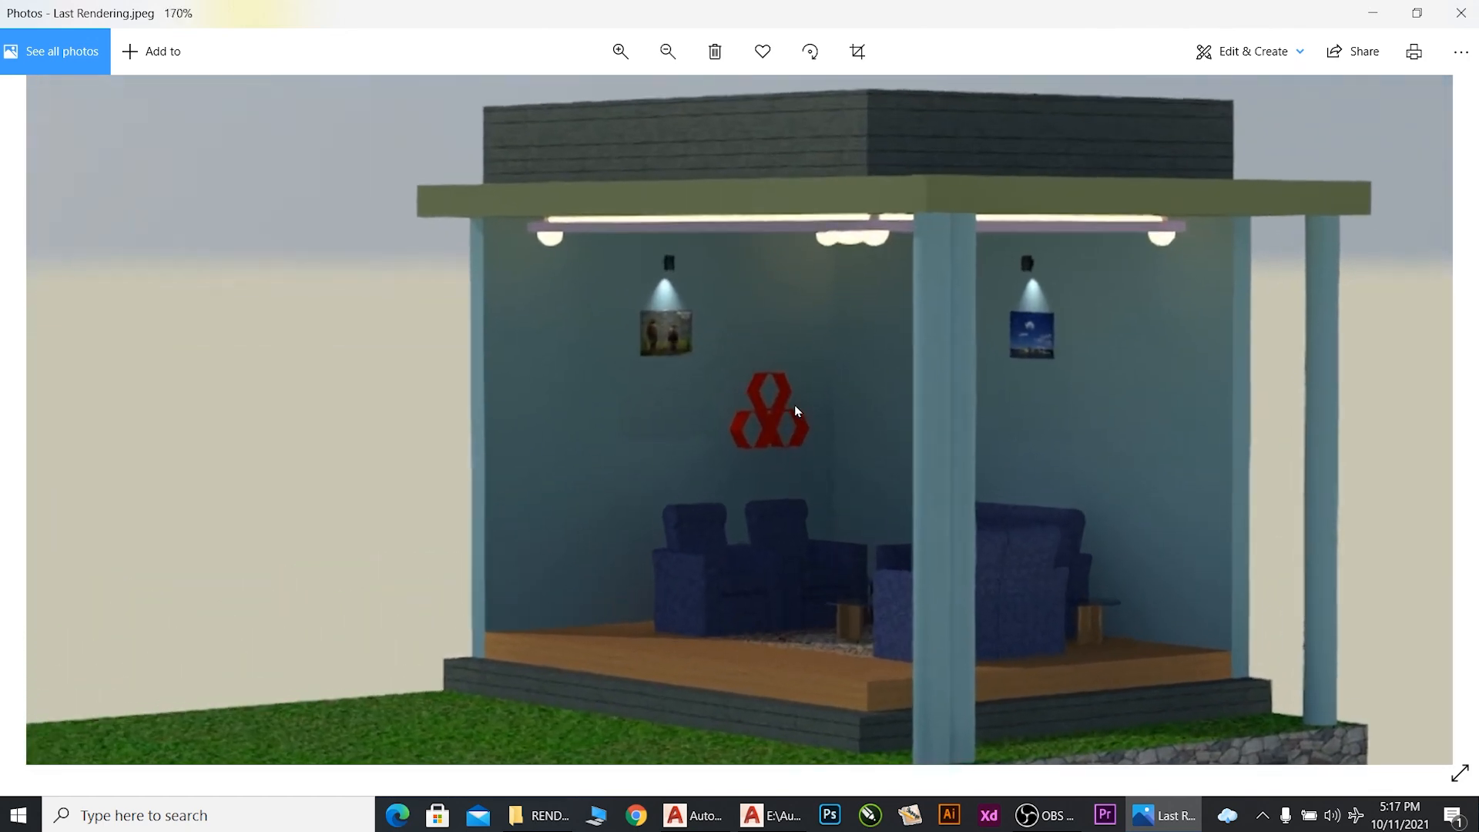
scroll(795, 410, down, 6)
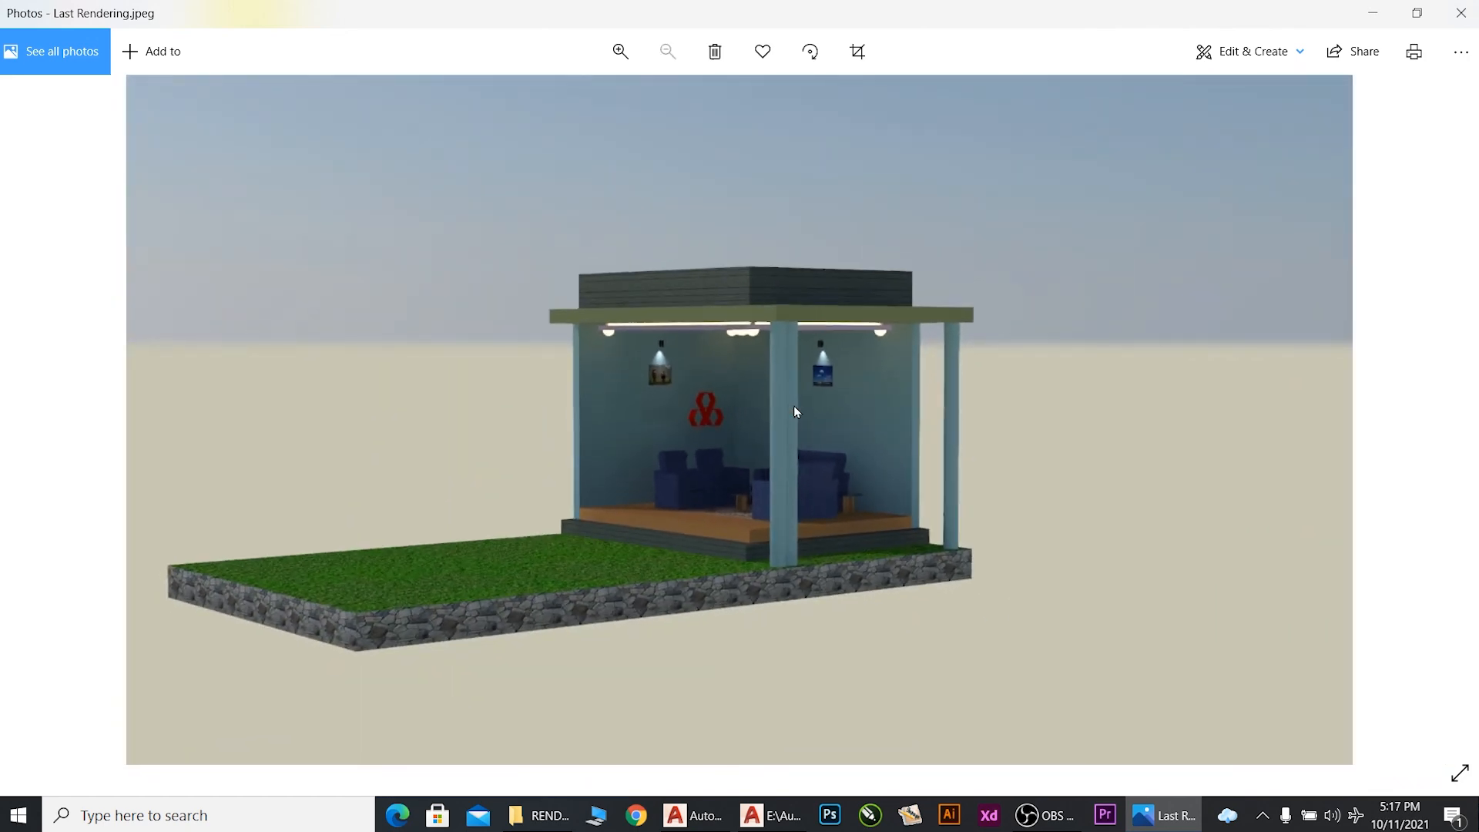